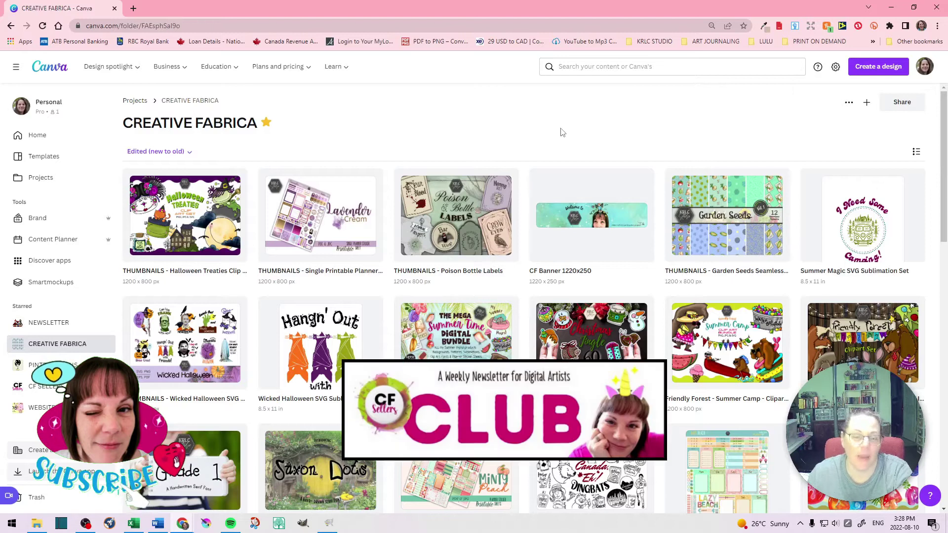
Step: Create a new blank custom-size design of 8.5 × 11 in
click(875, 71)
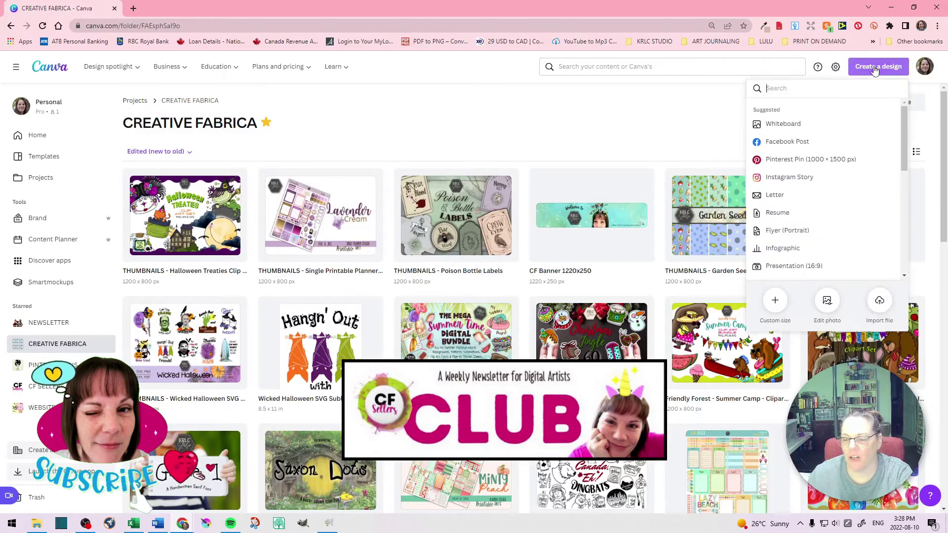
click(775, 303)
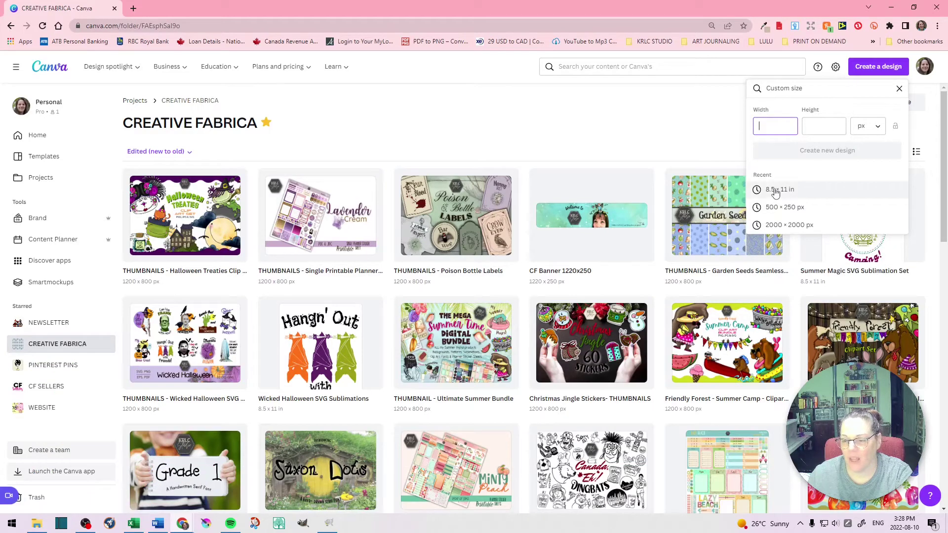
click(870, 128)
click(866, 169)
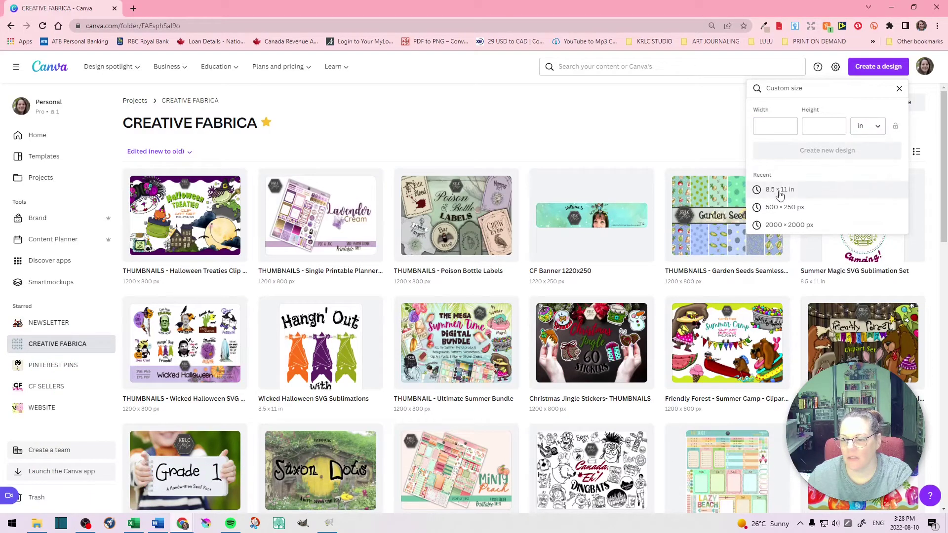
click(776, 191)
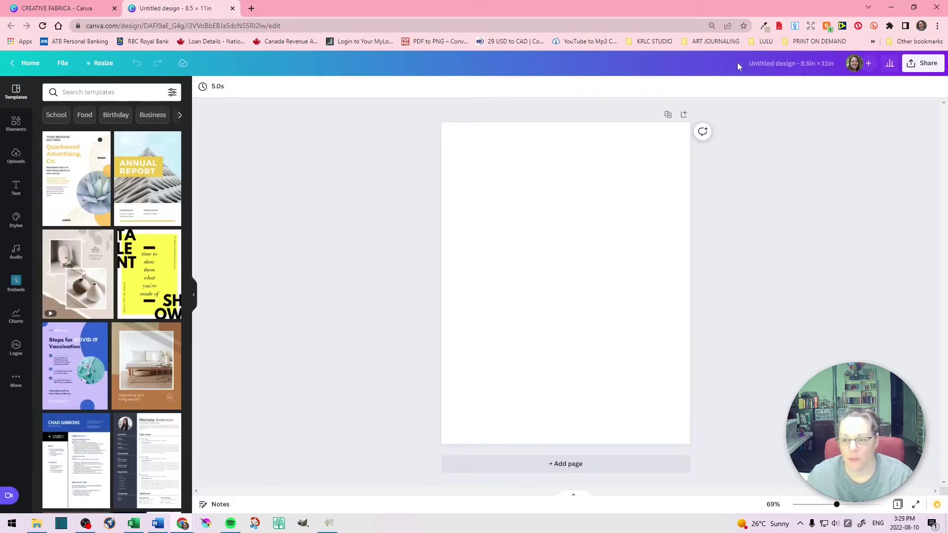
Step: Name the new design "Candy Bag Toppers and Tags"
click(752, 64)
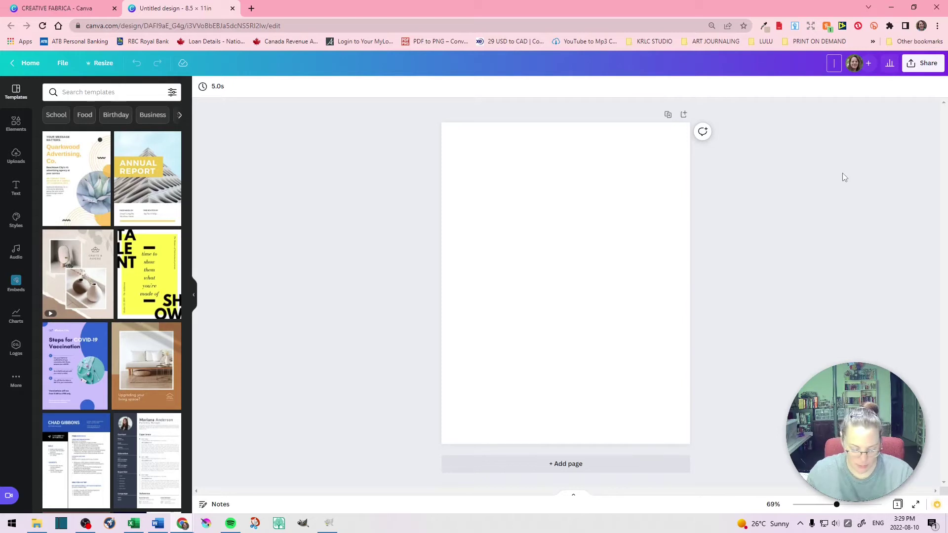
text(Candy)
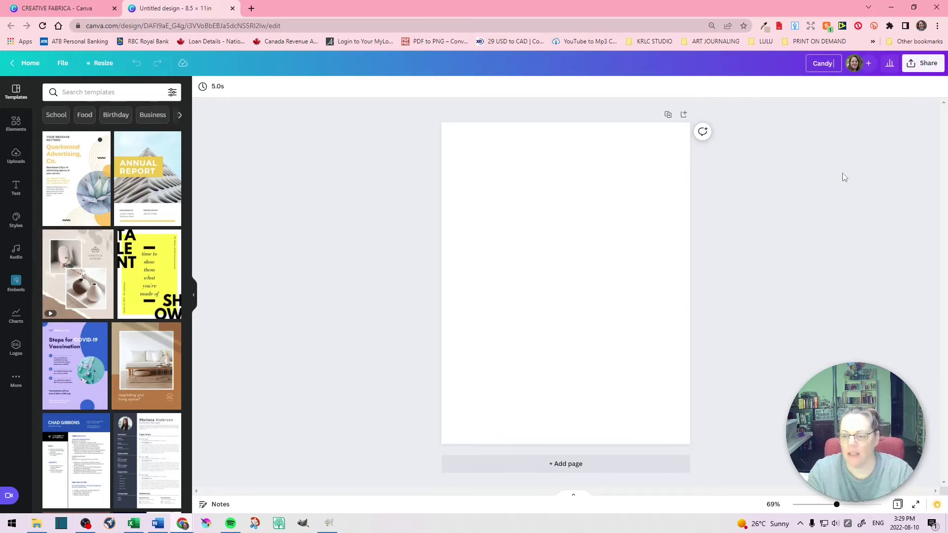
text( Bag To)
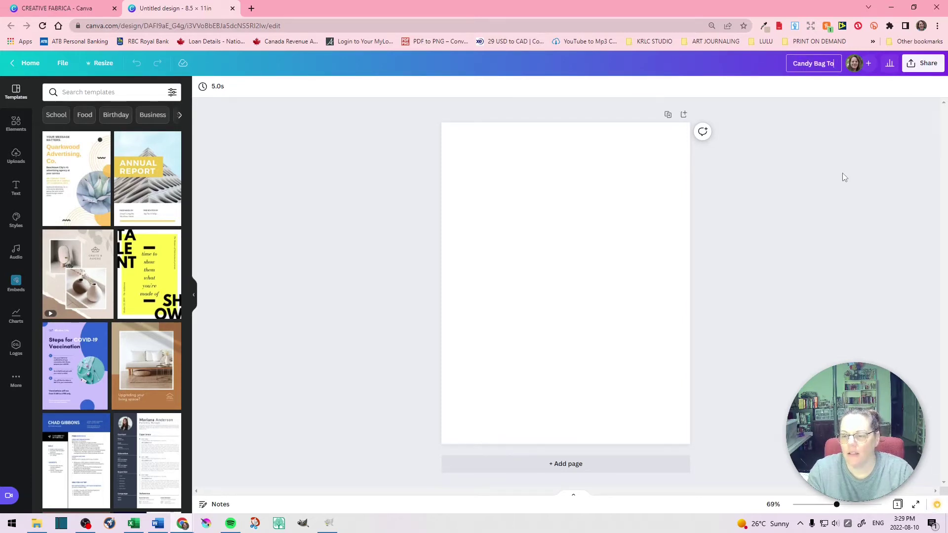
text(ppers a)
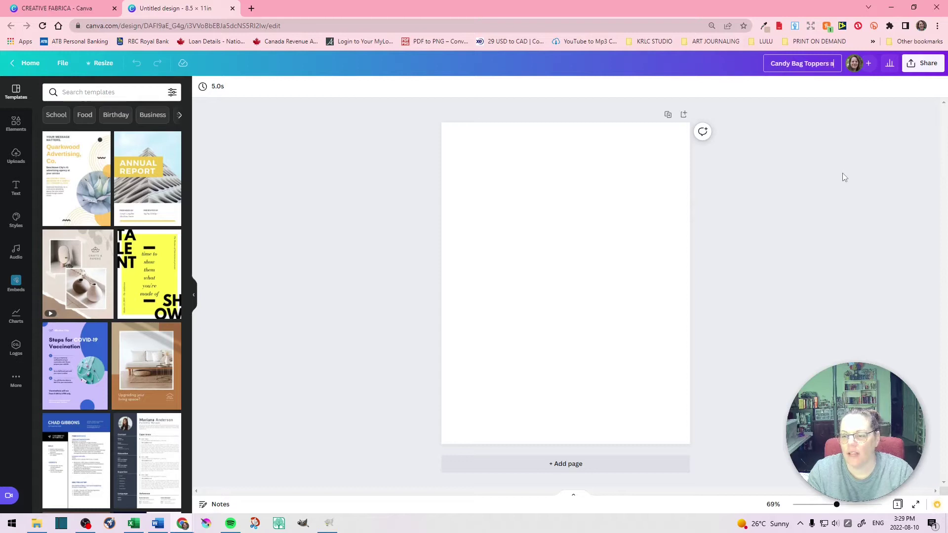
text(nd Tags)
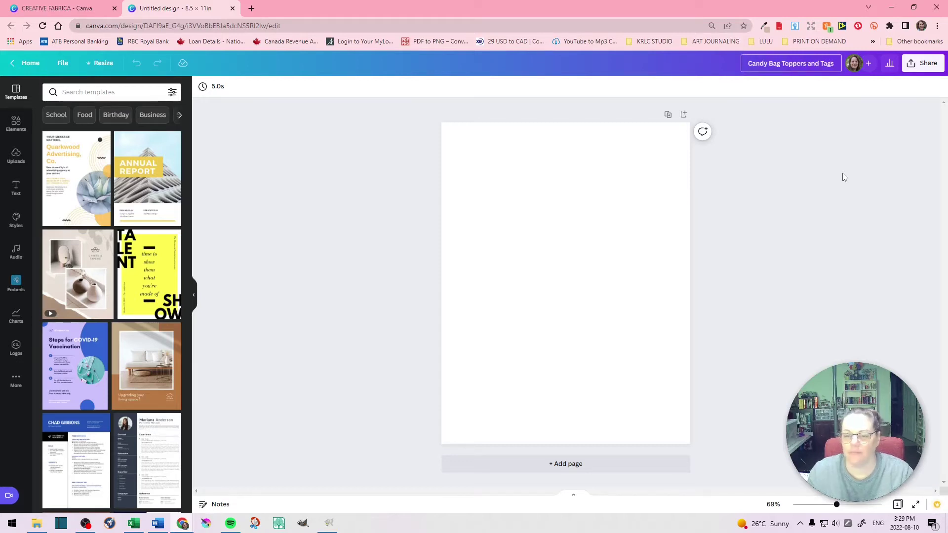
key(Return)
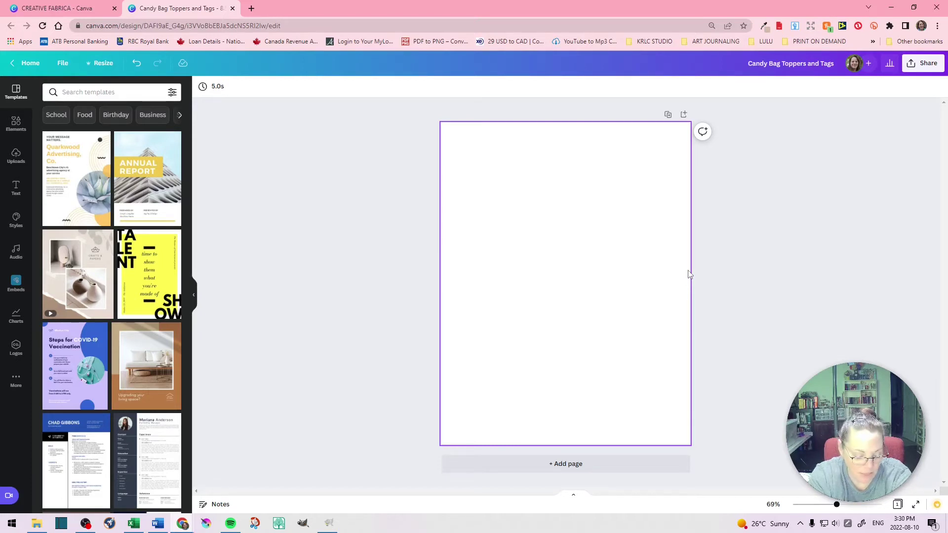
text(3.2" w x 5" H = fits a 3" x 4" Bag 4.2" w x 5" H = fits a 4" x 6" Bag 5.2" w x 5" H = fits a 5" x 7" Bag)
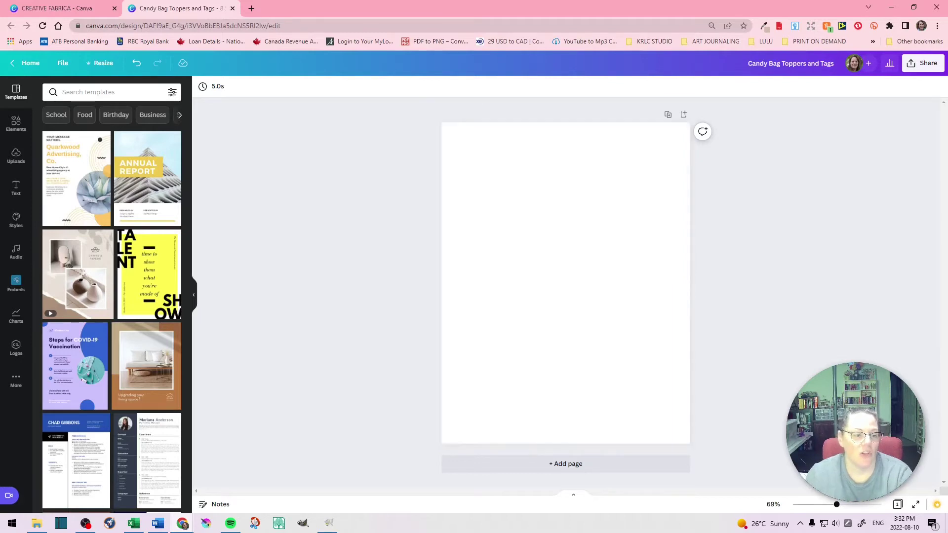
Step: Add the red, white and dark grey diagonal plaid image from the uploads to the page
click(14, 159)
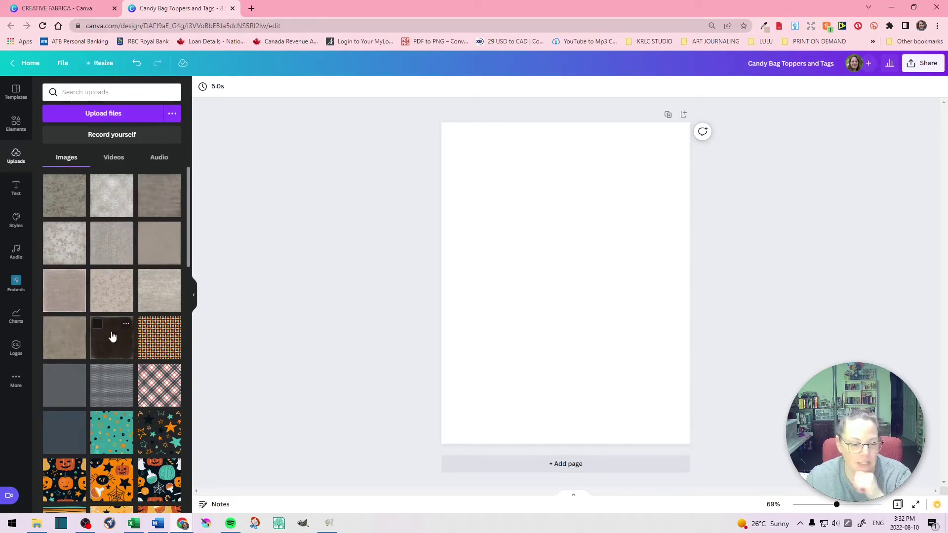
scroll(112, 334, down, 2)
click(159, 320)
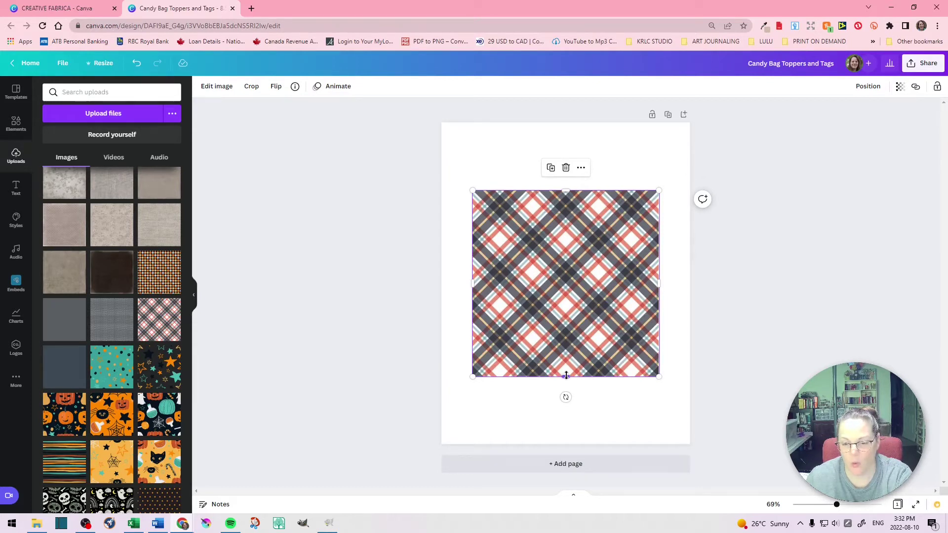
Step: Crop the plaid image to 3.2 in wide by 5 in high and move it to the page's upper-left corner
drag(565, 378, 565, 339)
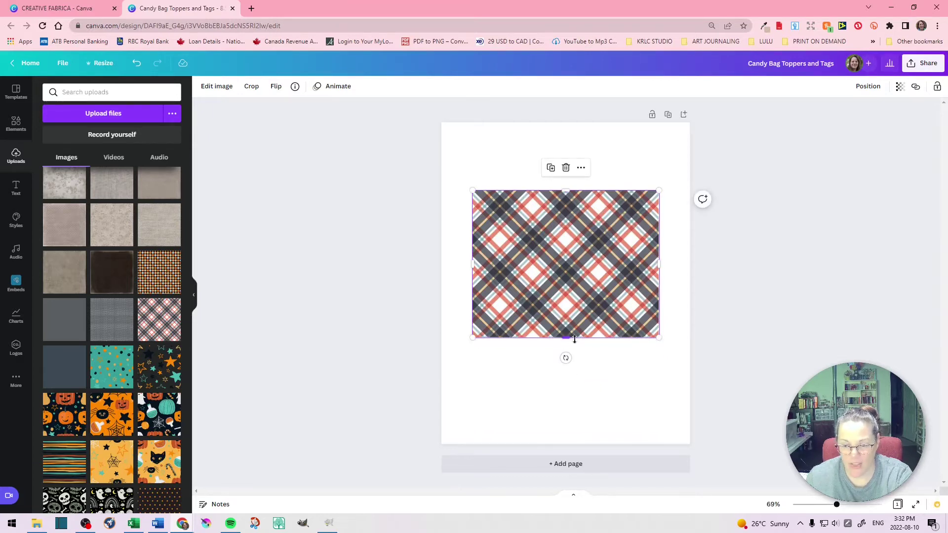
drag(657, 264, 569, 265)
drag(837, 505, 845, 504)
scroll(717, 413, up, 2)
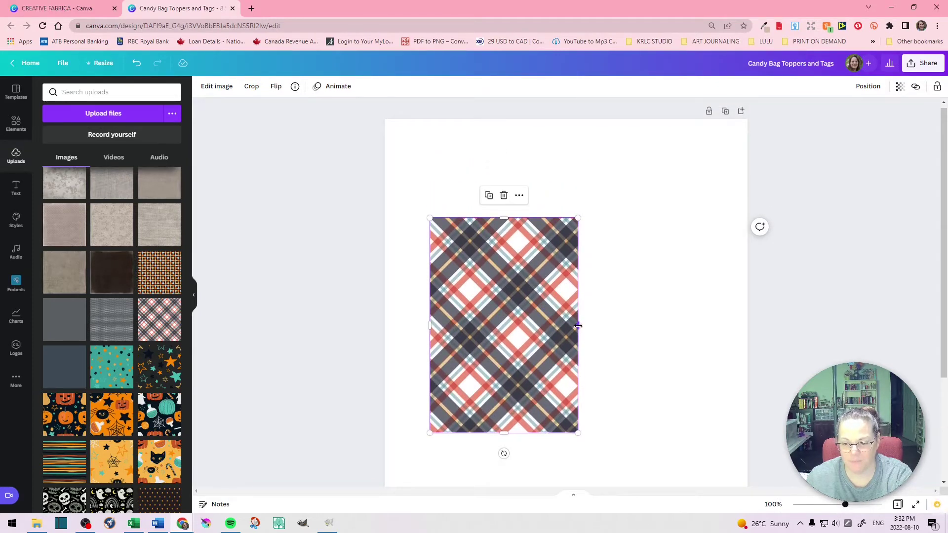
drag(578, 326, 568, 326)
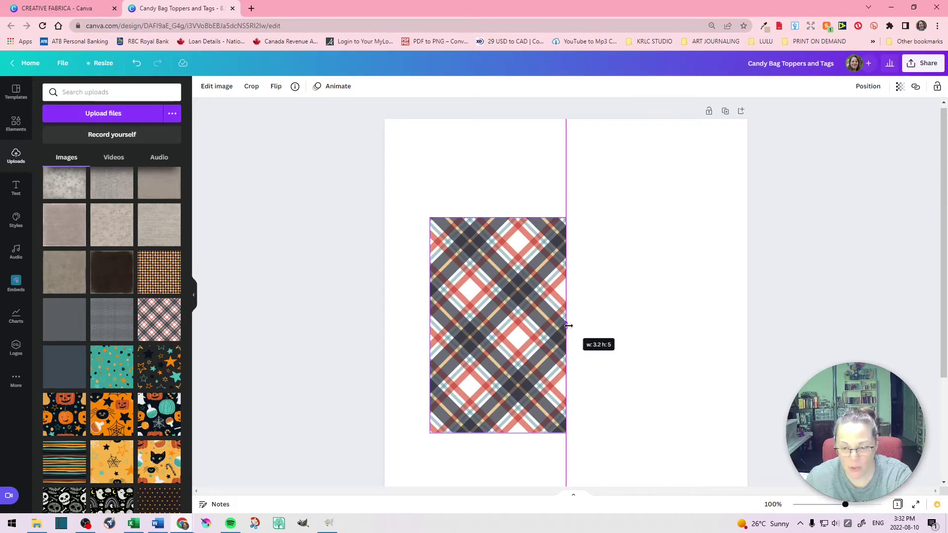
drag(568, 326, 568, 326)
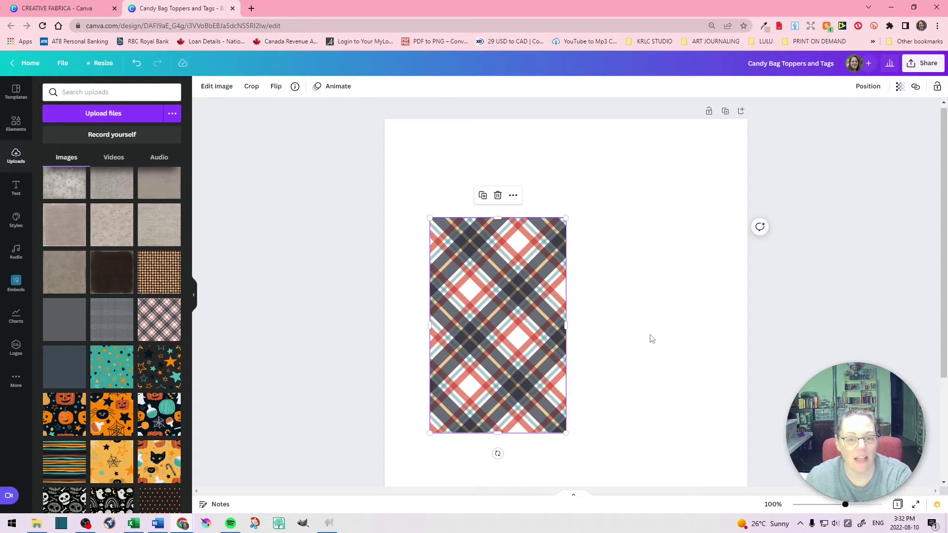
drag(514, 383, 481, 299)
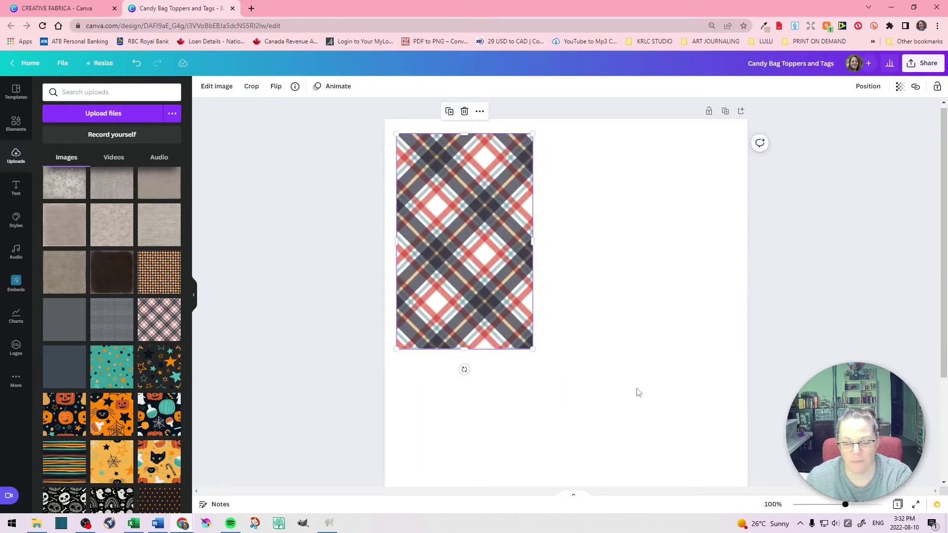
click(593, 298)
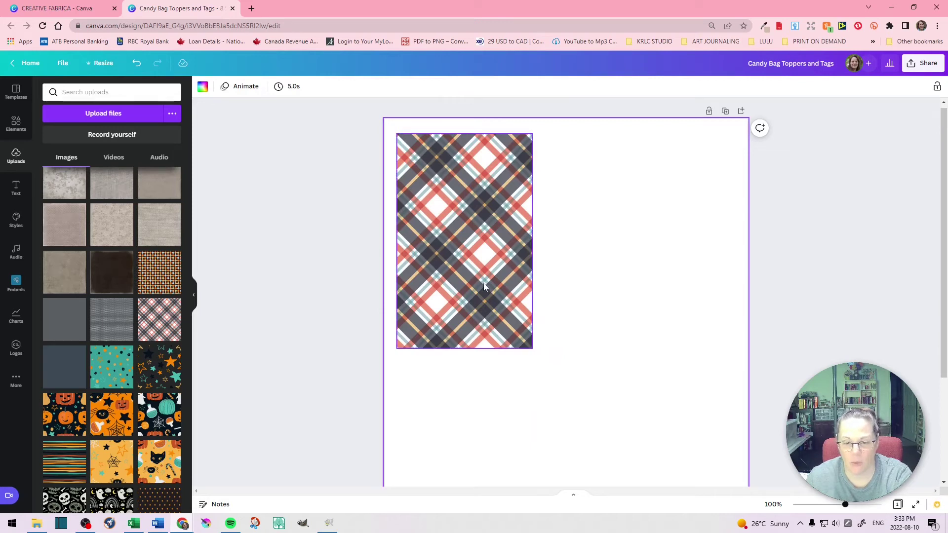
Step: Duplicate the plaid panel, place the copy directly to its right in line with it, and widen the copy to 4.2 in
click(466, 250)
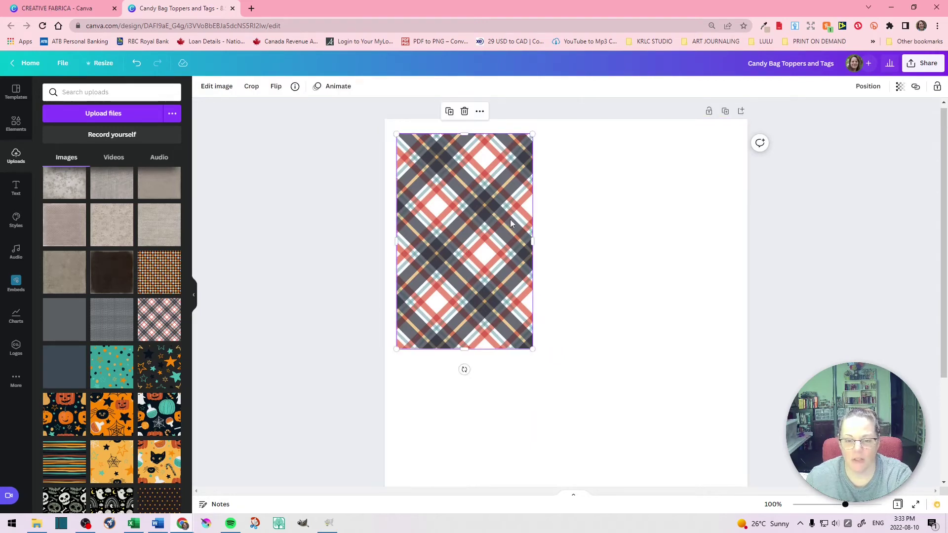
click(450, 112)
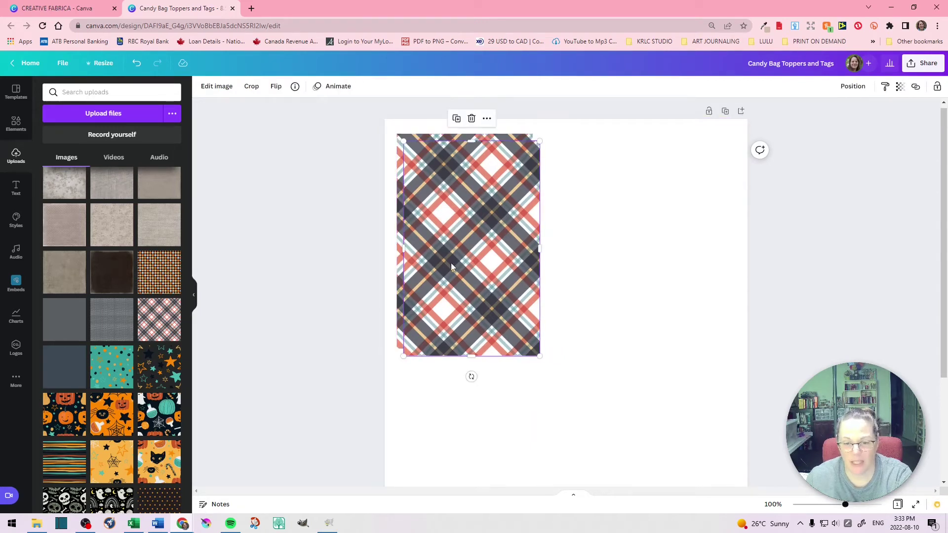
drag(452, 263, 588, 259)
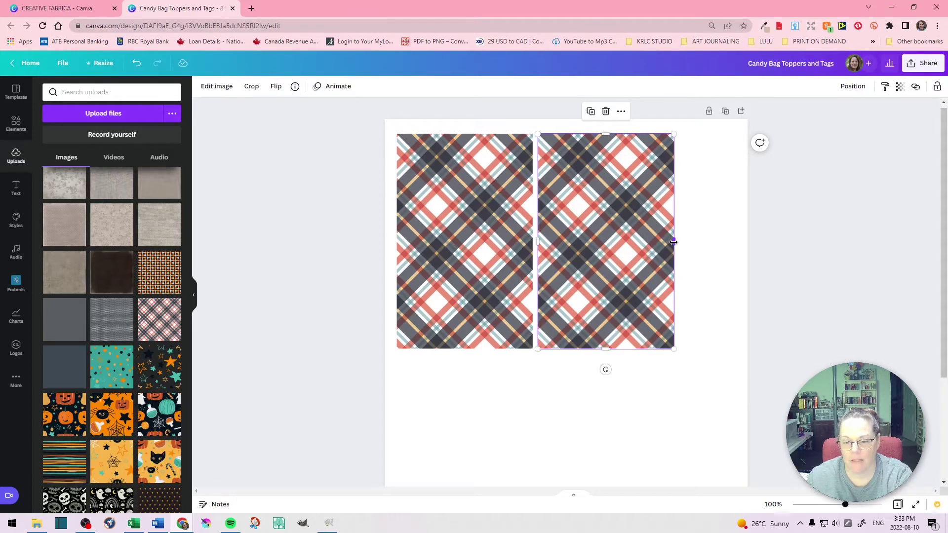
drag(673, 242, 716, 242)
click(672, 400)
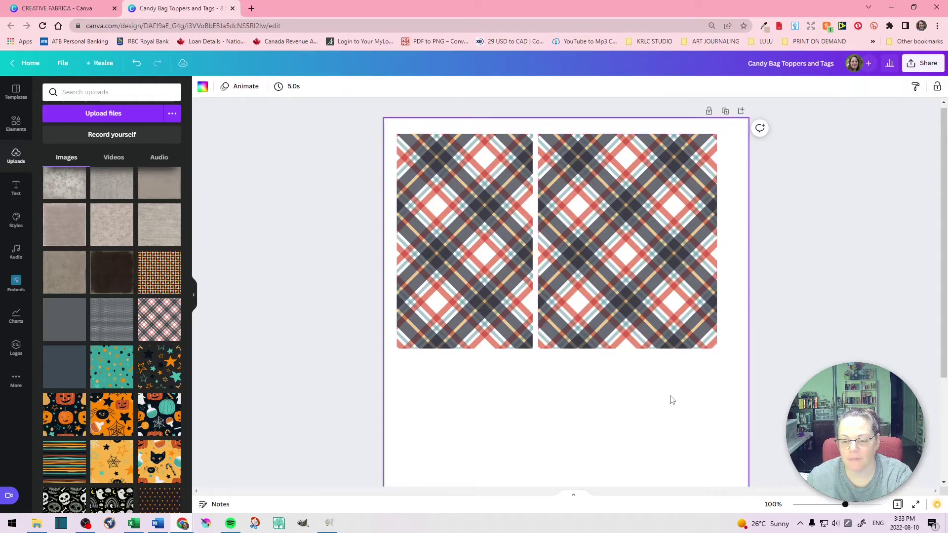
Step: Duplicate the 4.2 in plaid panel, place the copy just below the upper two, and widen it to 5.2 in
click(654, 240)
click(612, 111)
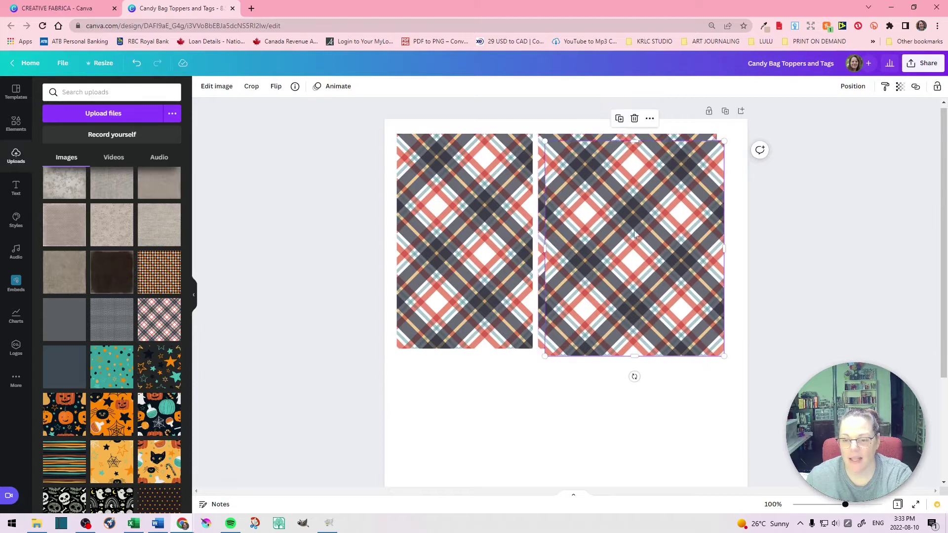
drag(689, 206, 612, 364)
scroll(629, 364, down, 2)
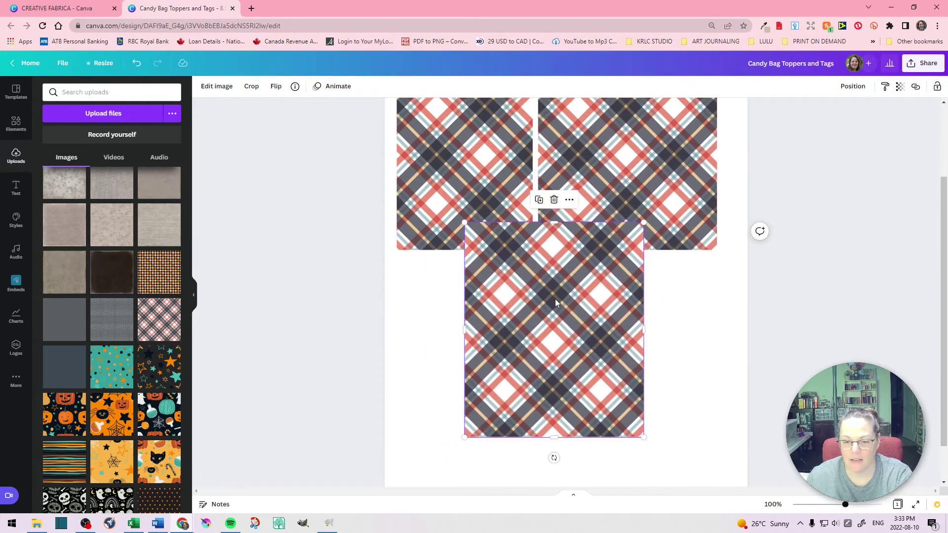
drag(555, 299, 539, 326)
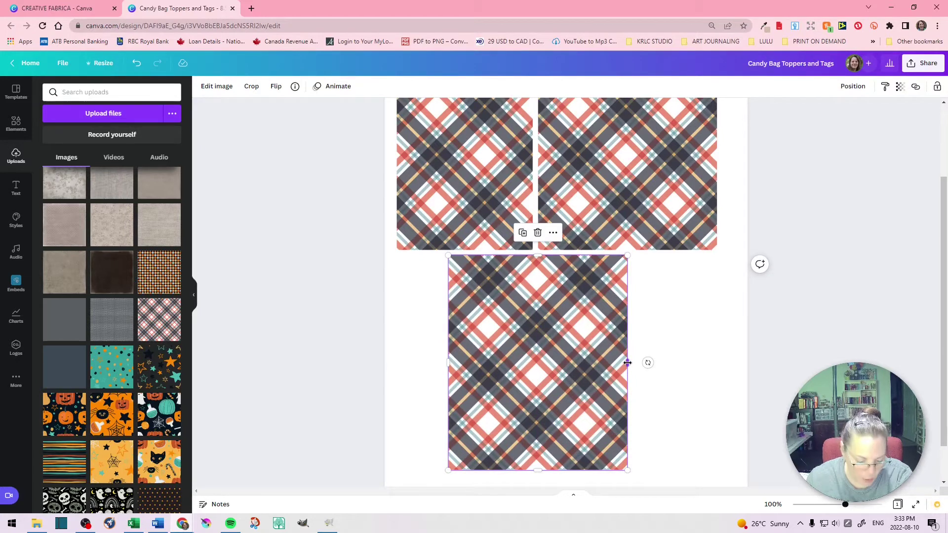
drag(627, 363, 670, 362)
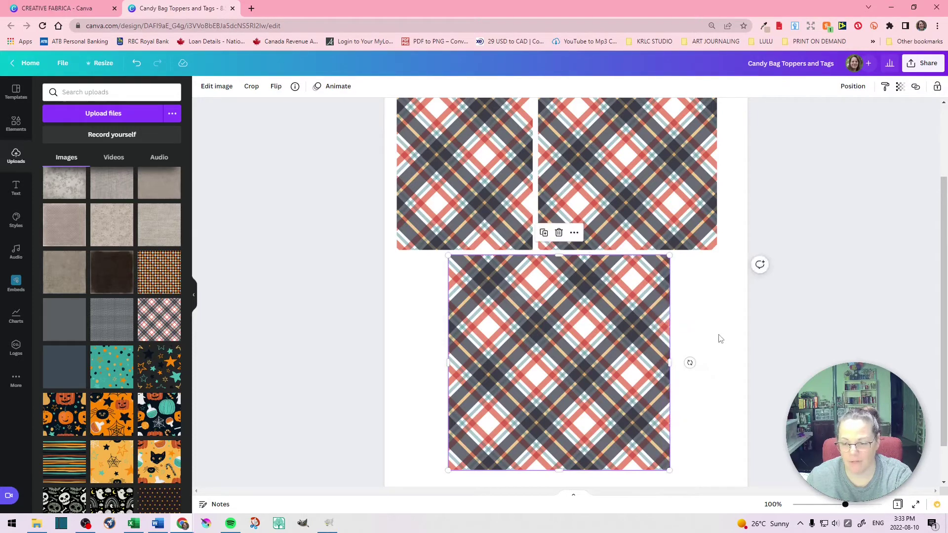
click(719, 337)
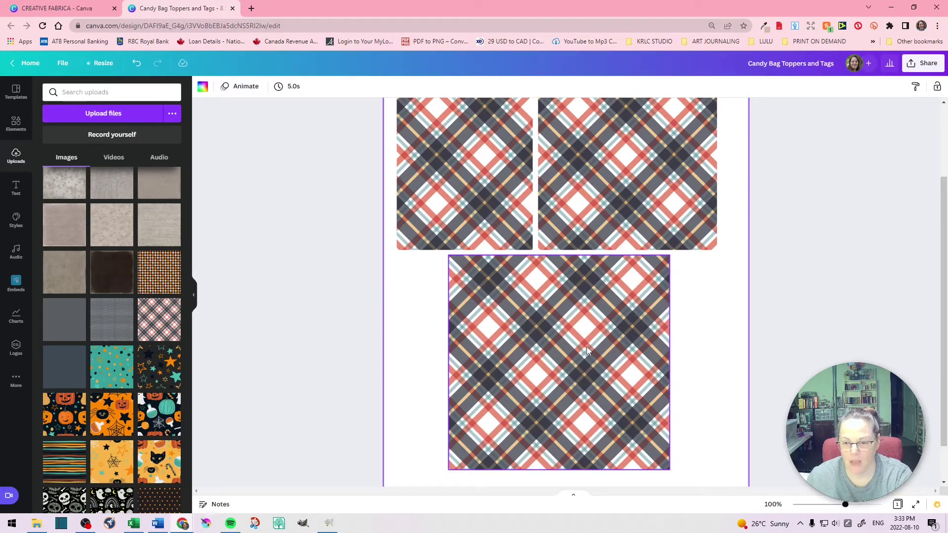
Step: Center the lower plaid panel horizontally on the page
drag(845, 505, 838, 506)
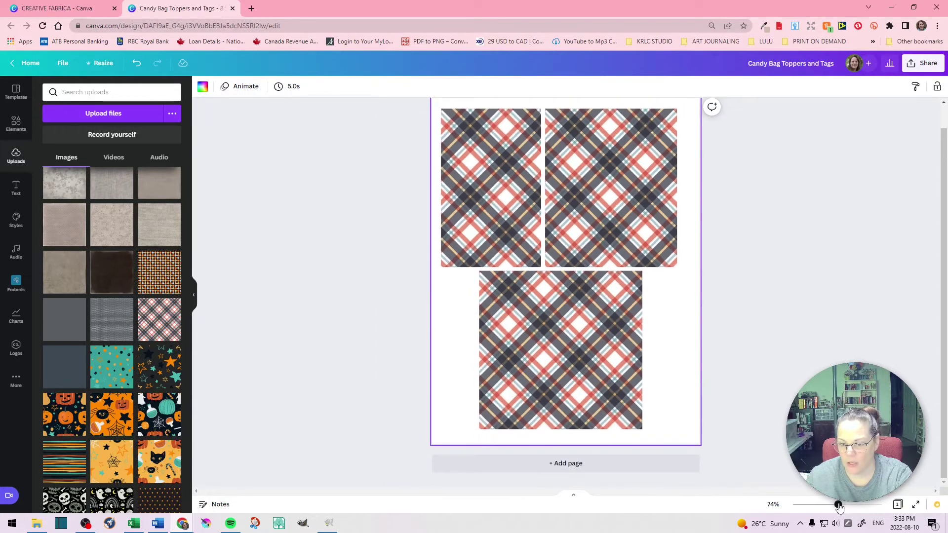
scroll(706, 377, up, 1)
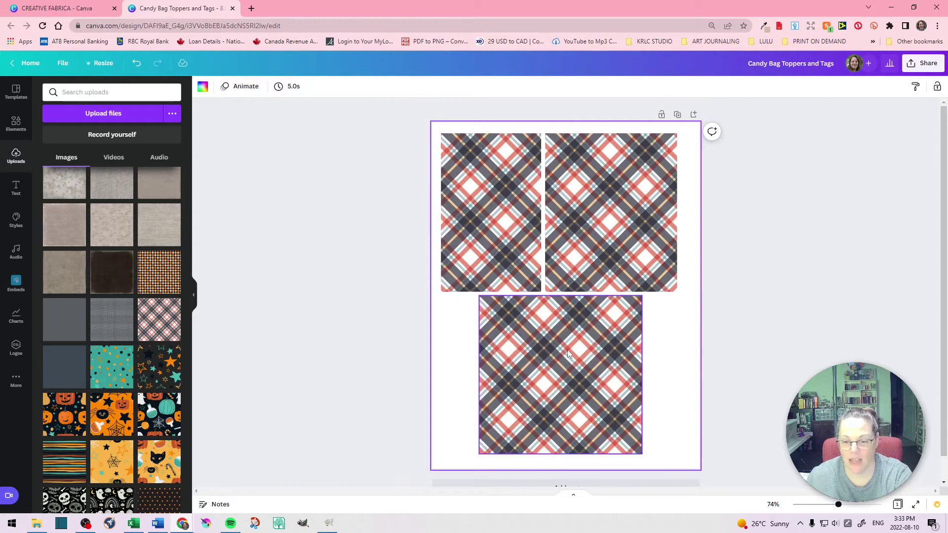
click(541, 330)
click(853, 86)
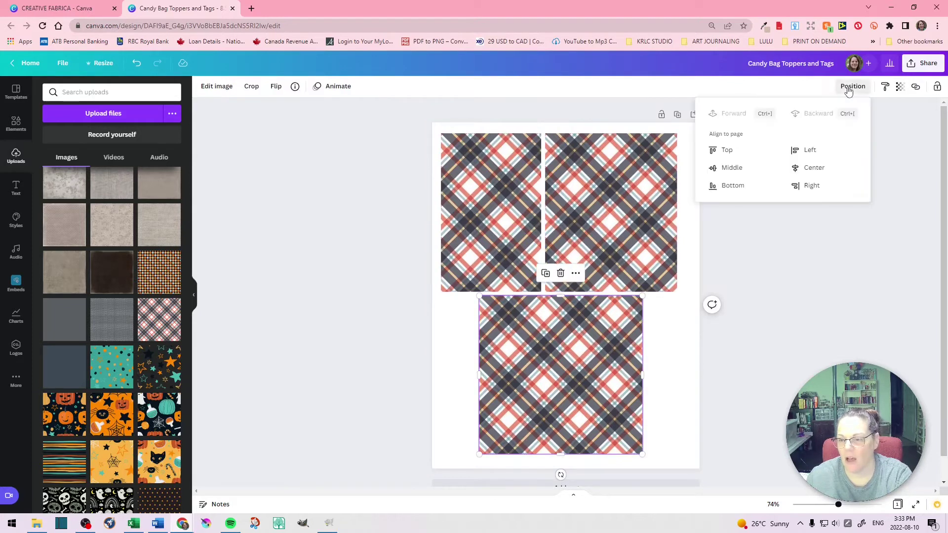
click(814, 167)
click(669, 368)
click(669, 368)
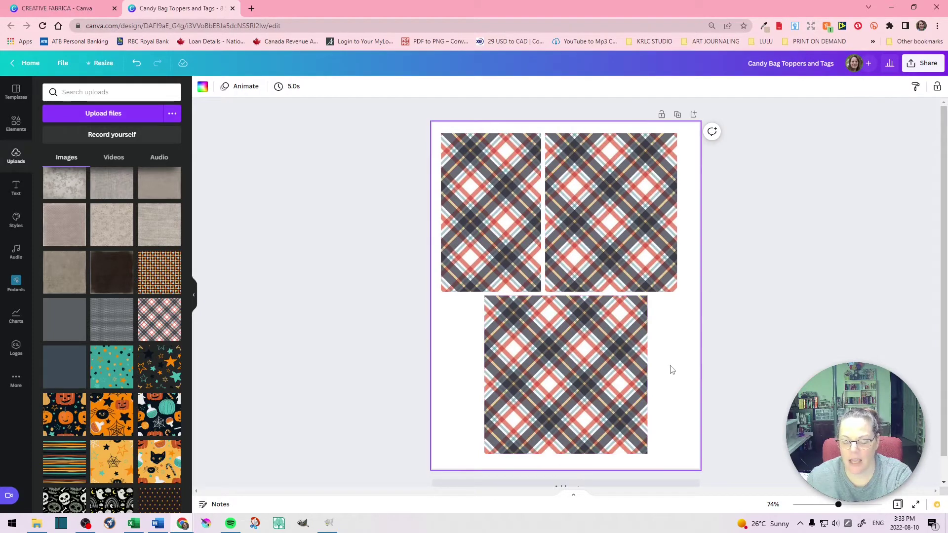
Step: Group the two upper plaid panels and center the group horizontally on the page
drag(406, 126, 708, 289)
click(834, 87)
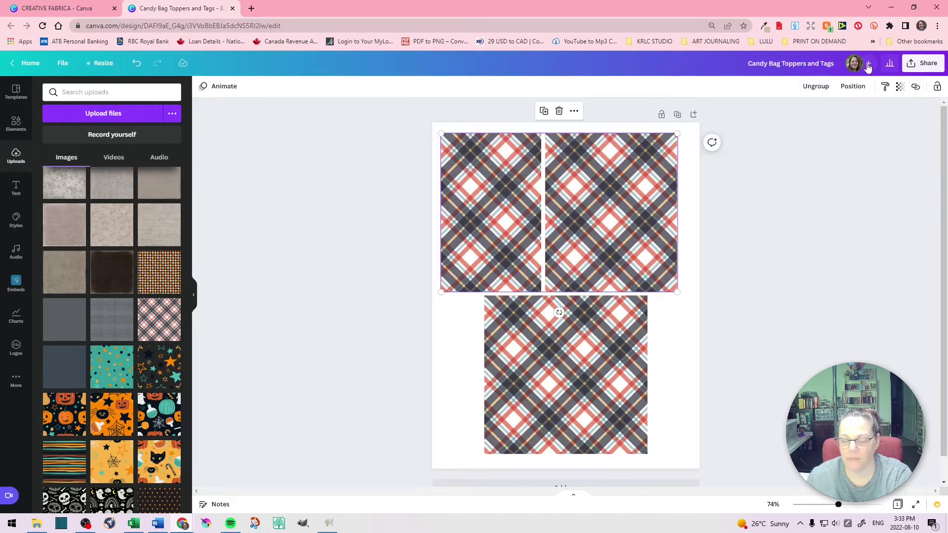
click(853, 86)
click(834, 169)
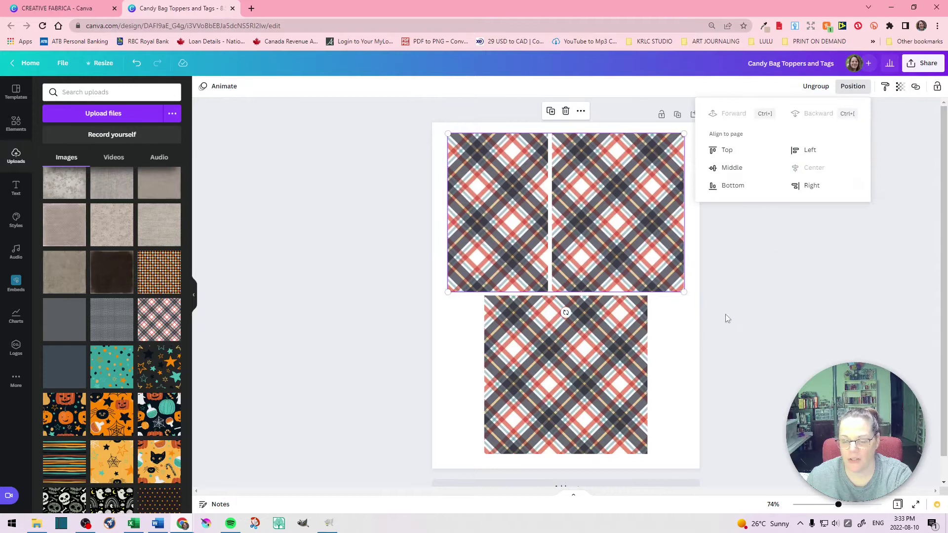
click(667, 314)
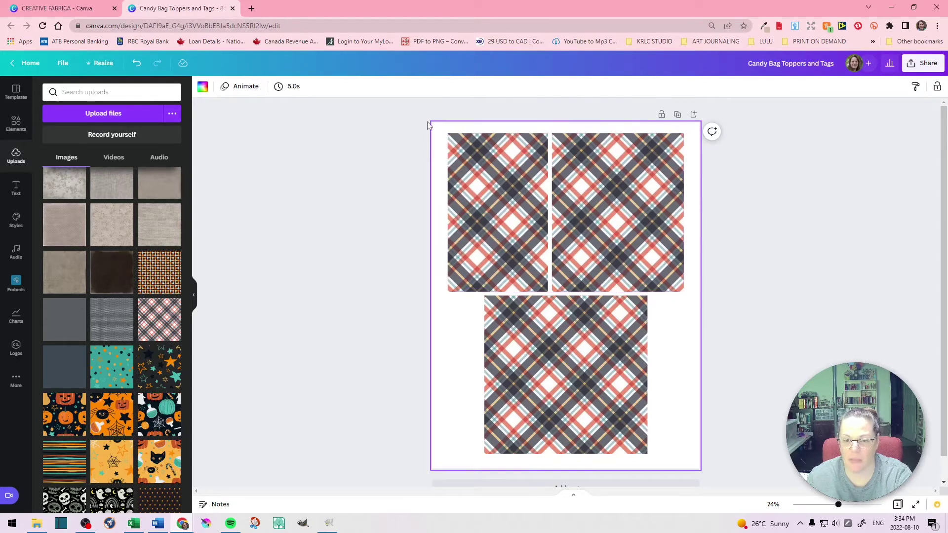
Step: Group all three plaid panels and center the group vertically on the page
drag(428, 123, 694, 459)
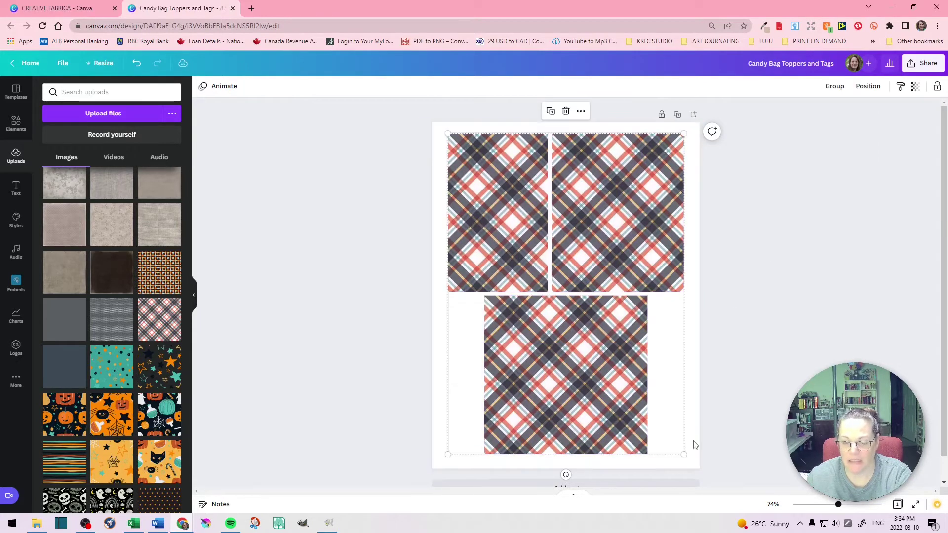
click(834, 86)
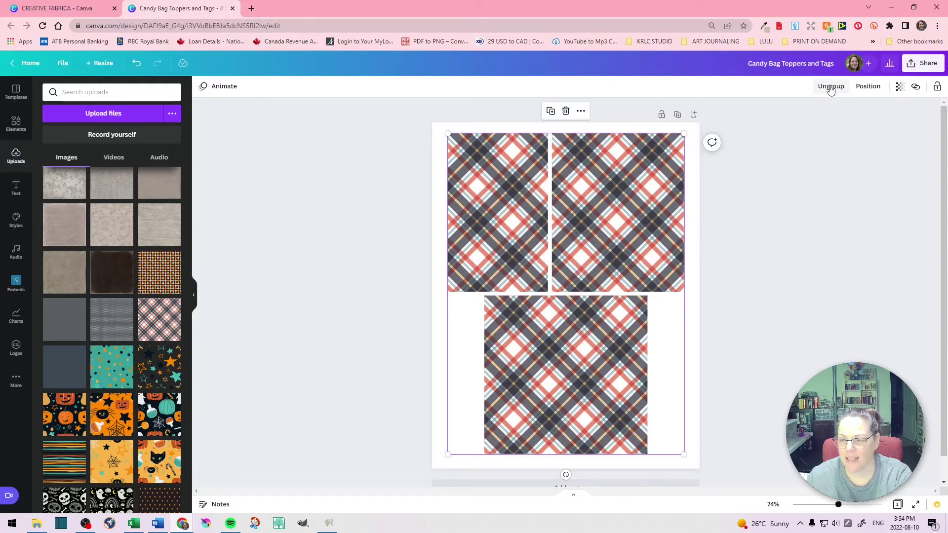
click(868, 87)
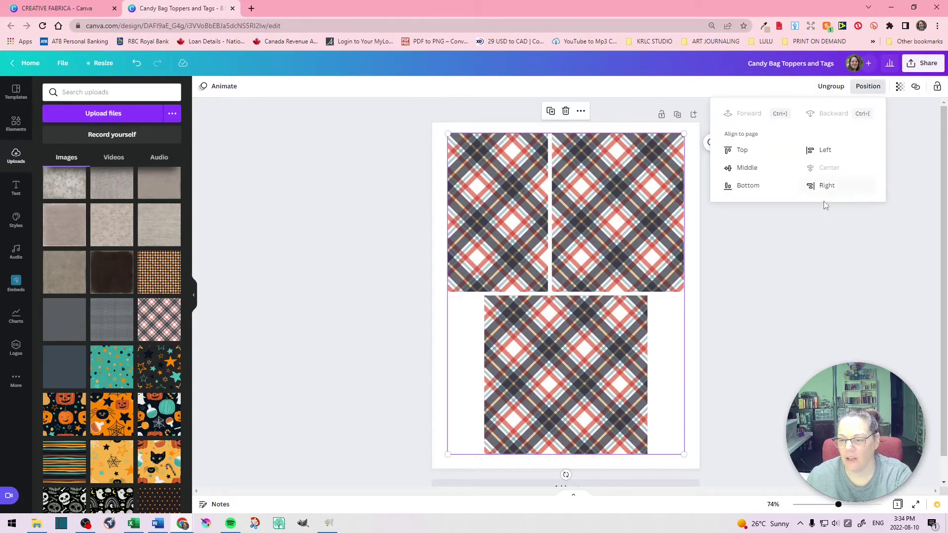
click(756, 168)
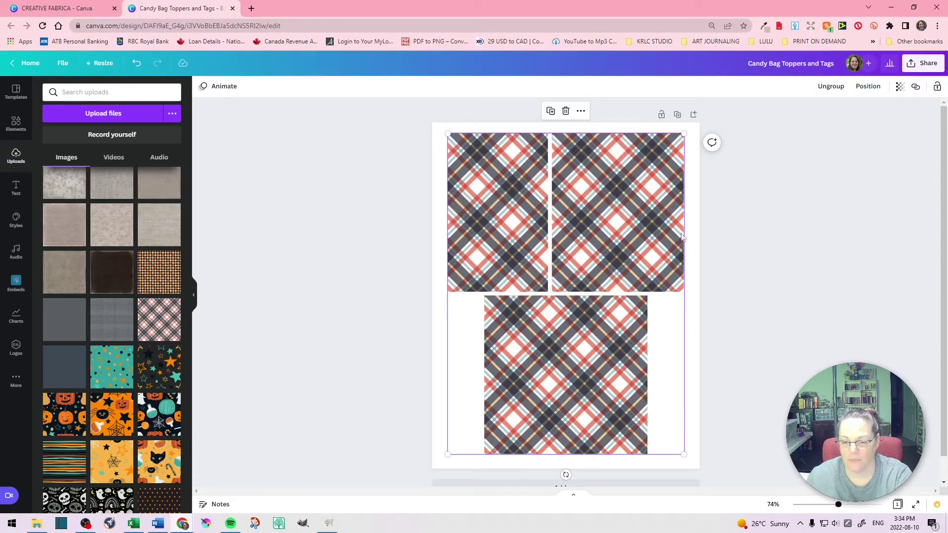
click(868, 86)
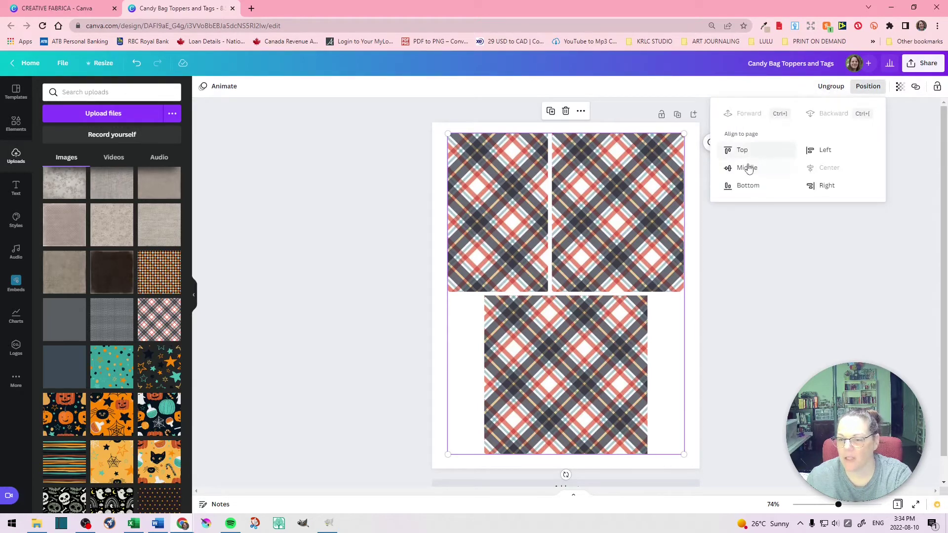
click(748, 169)
click(695, 299)
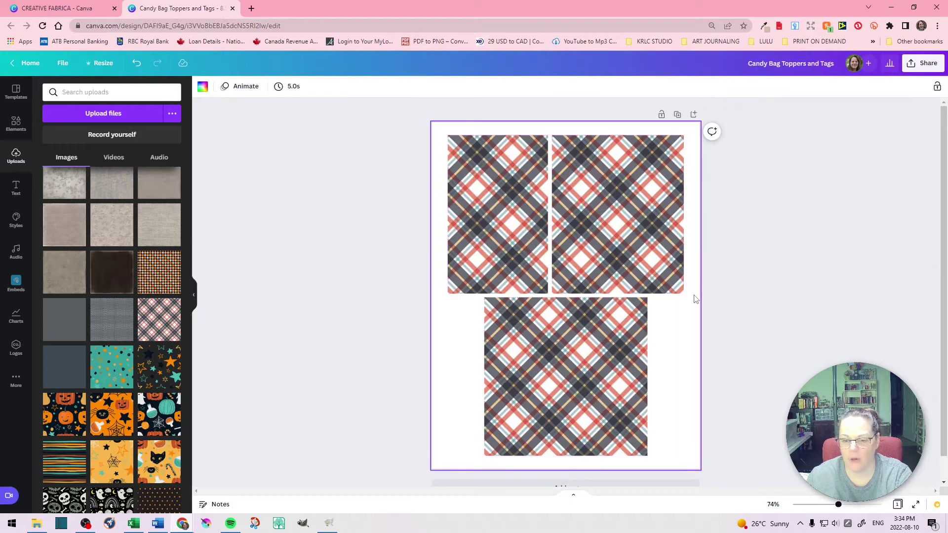
Step: Ungroup the three plaid panels
click(669, 237)
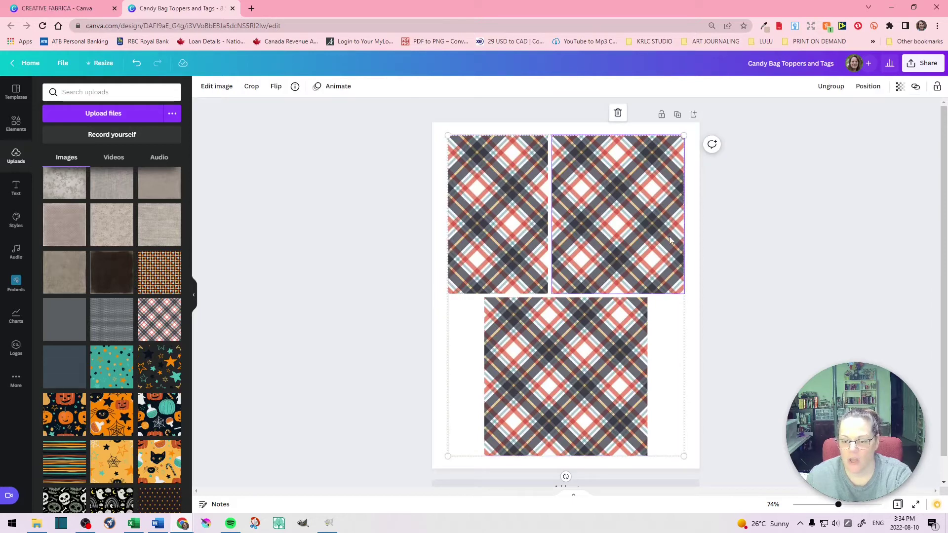
click(831, 86)
click(822, 266)
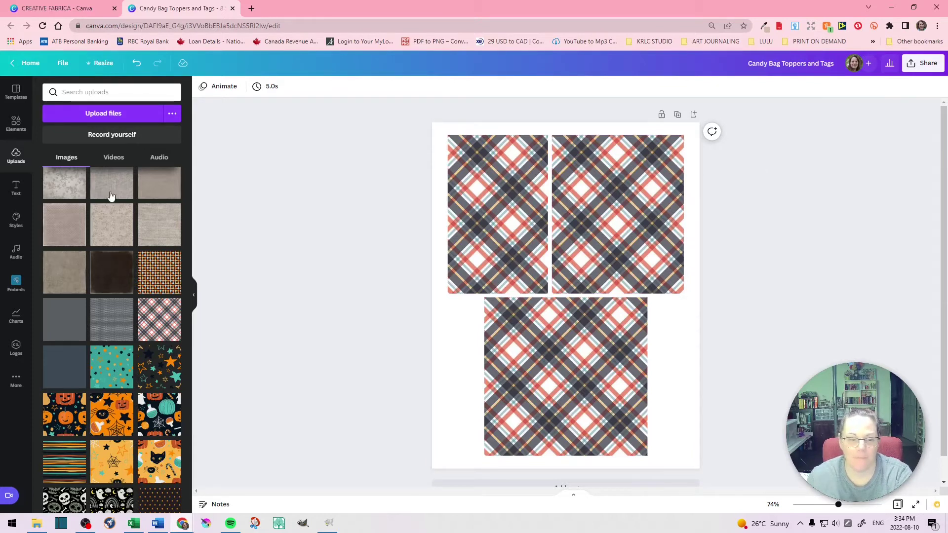
Step: Add a straight line across the vertical middle of the narrowest plaid panel, spanning its full width, with a line weight of 1
click(11, 127)
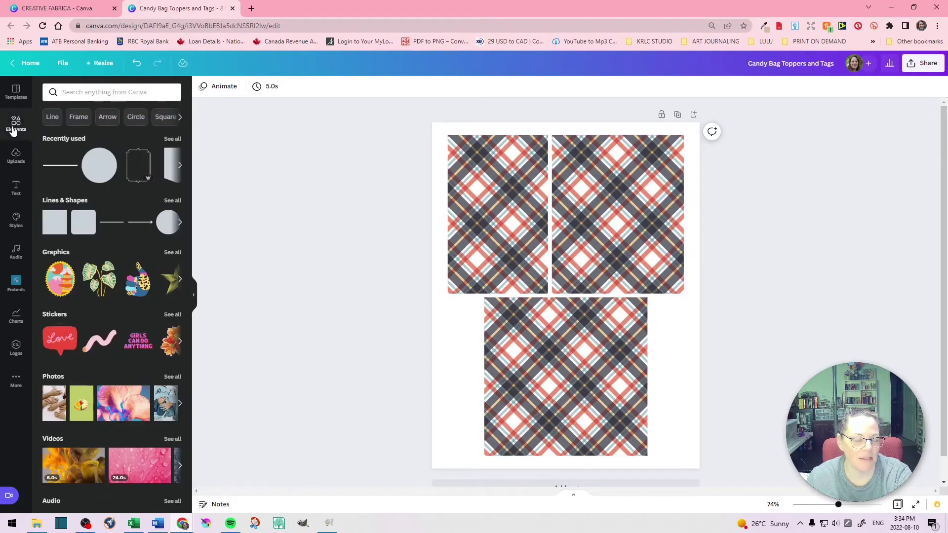
click(111, 222)
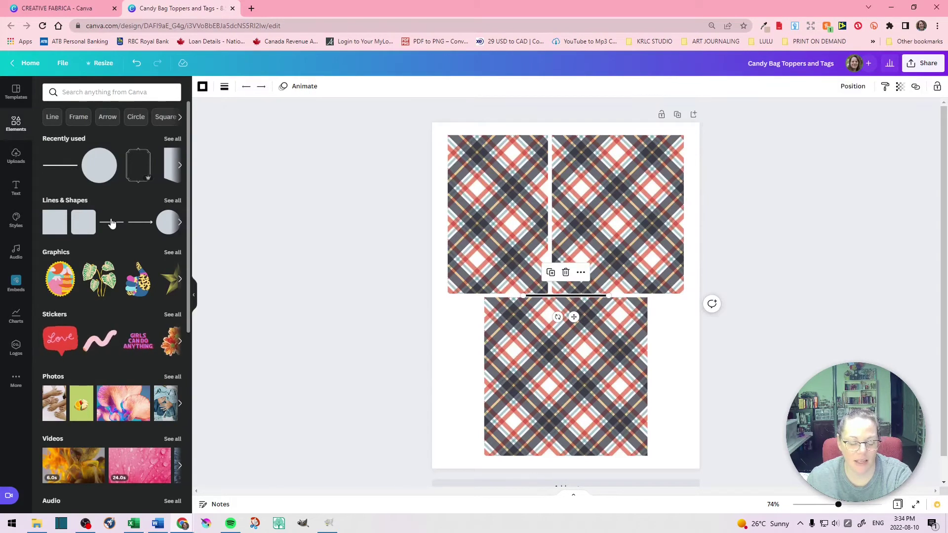
drag(567, 317, 498, 241)
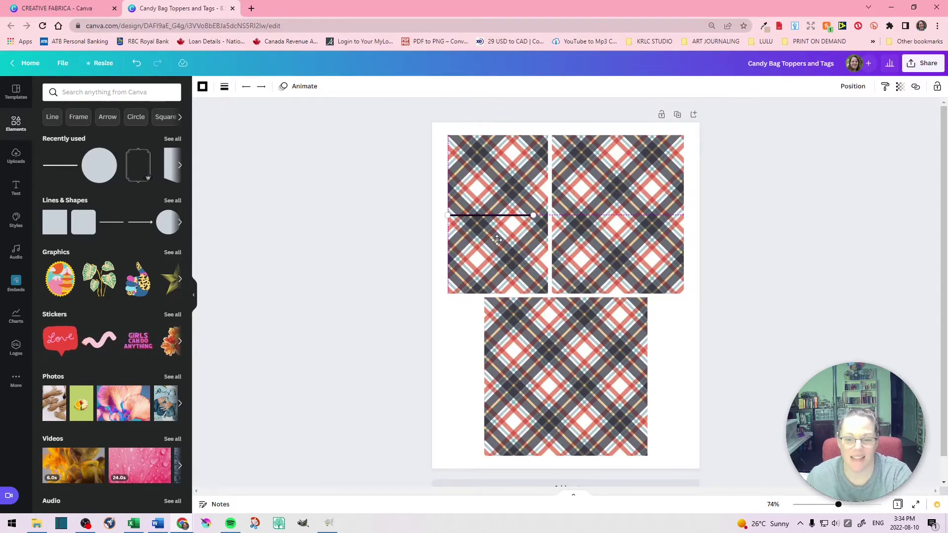
drag(497, 240, 498, 240)
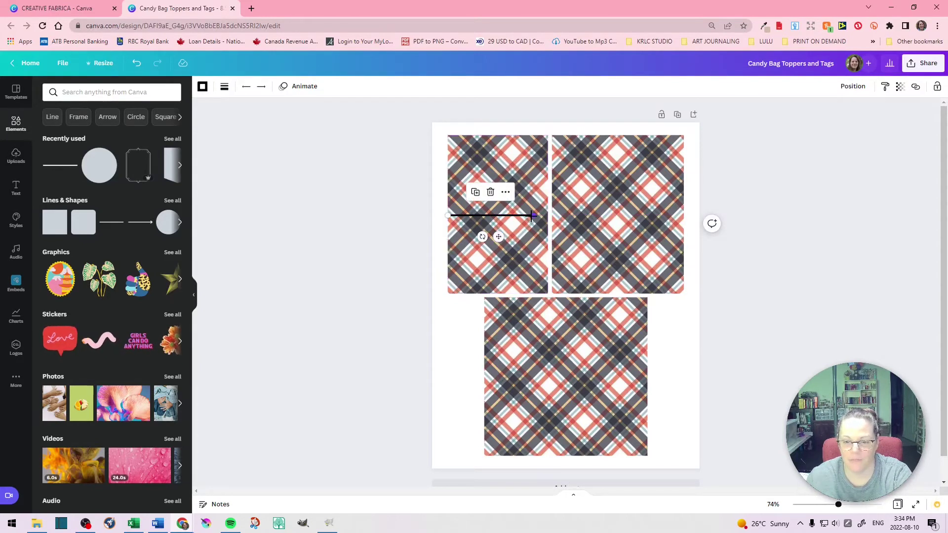
drag(533, 215, 548, 216)
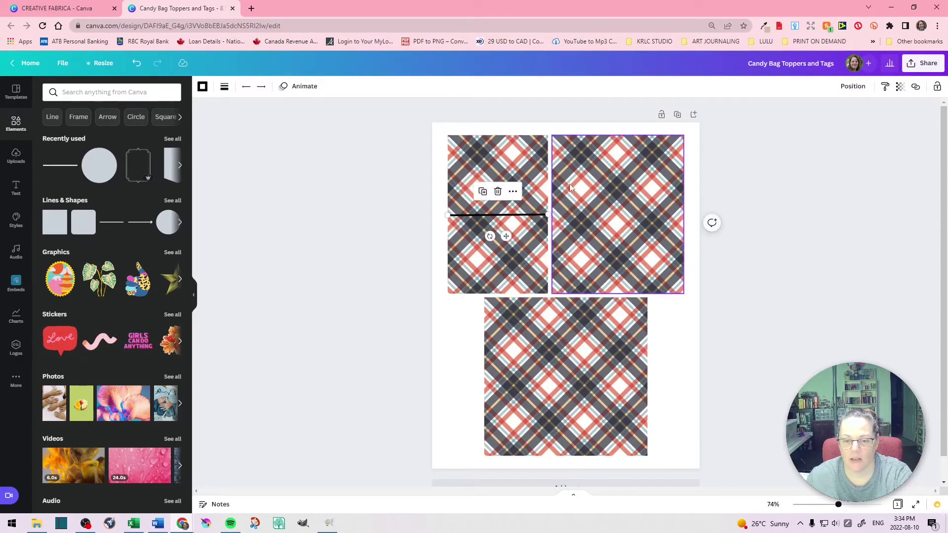
click(224, 87)
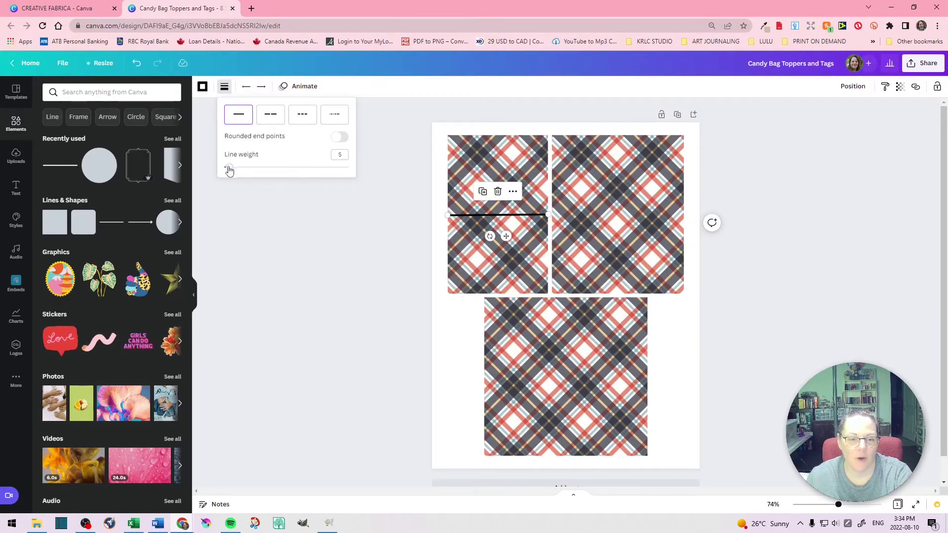
drag(229, 170, 221, 171)
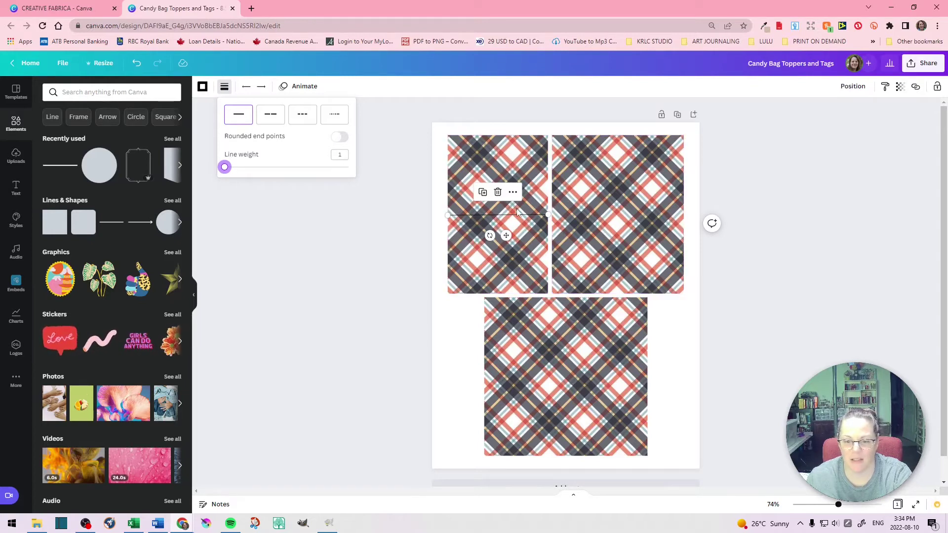
Step: Copy the fold line onto the vertical middle of the other two plaid panels, stretching each copy to its panel's full width
drag(506, 236, 682, 214)
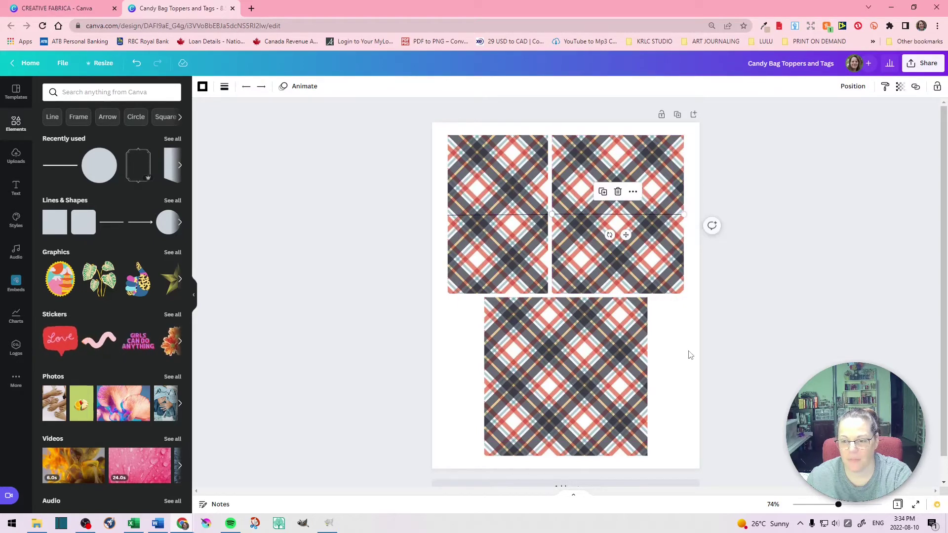
click(688, 362)
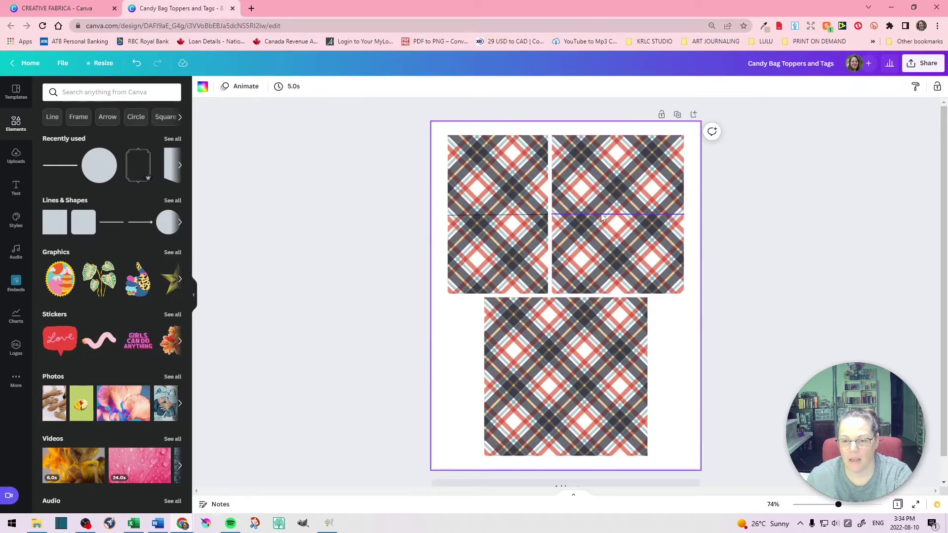
drag(601, 214, 558, 401)
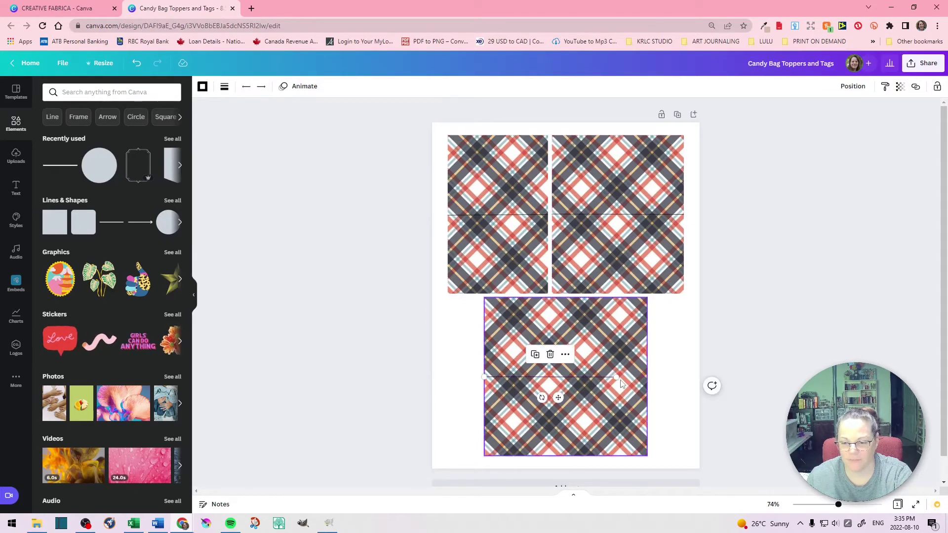
drag(617, 377, 647, 378)
click(672, 411)
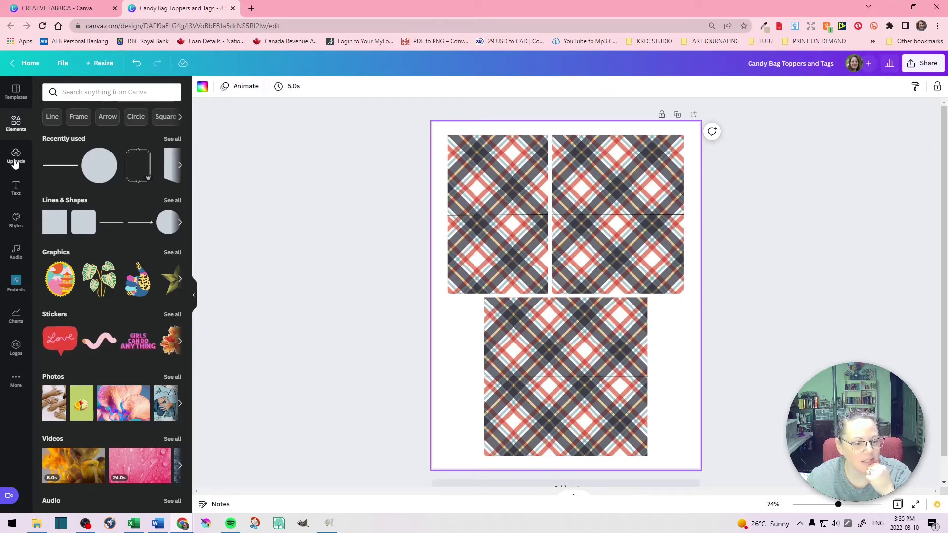
Step: Search the elements for "vintage frames" and limit the results to graphics
click(15, 126)
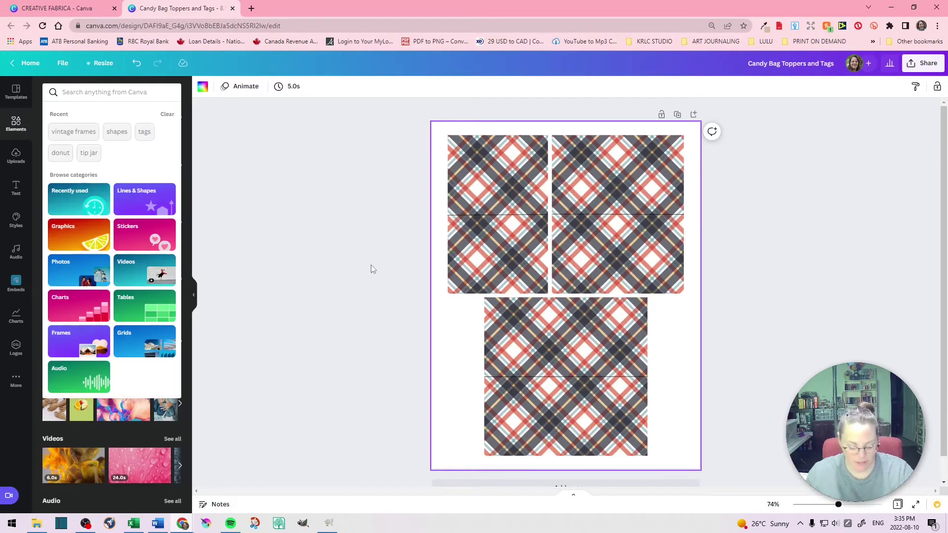
text(vintage)
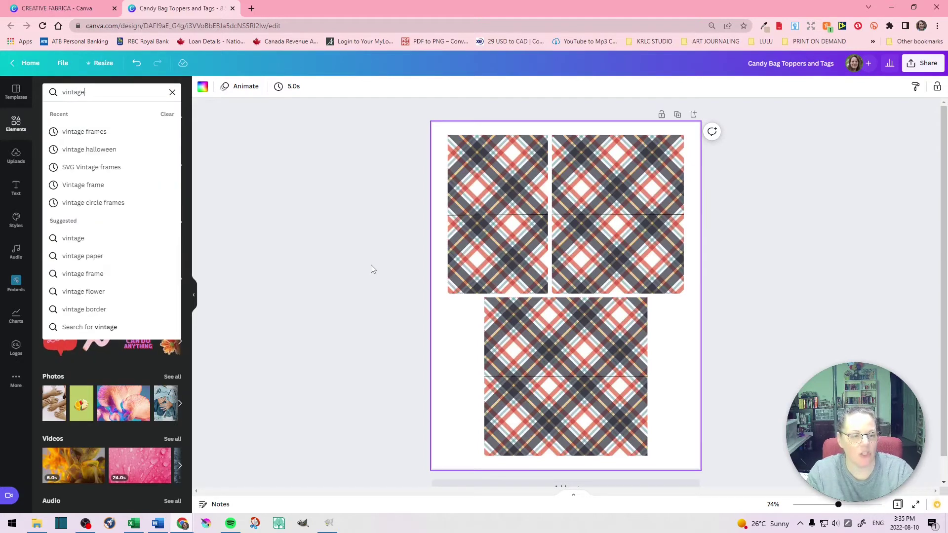
text( fra)
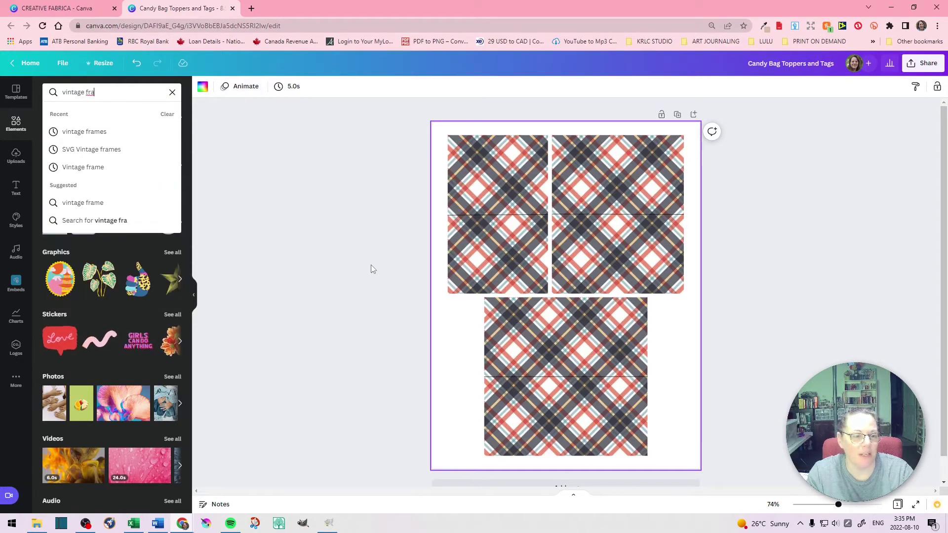
text(mes)
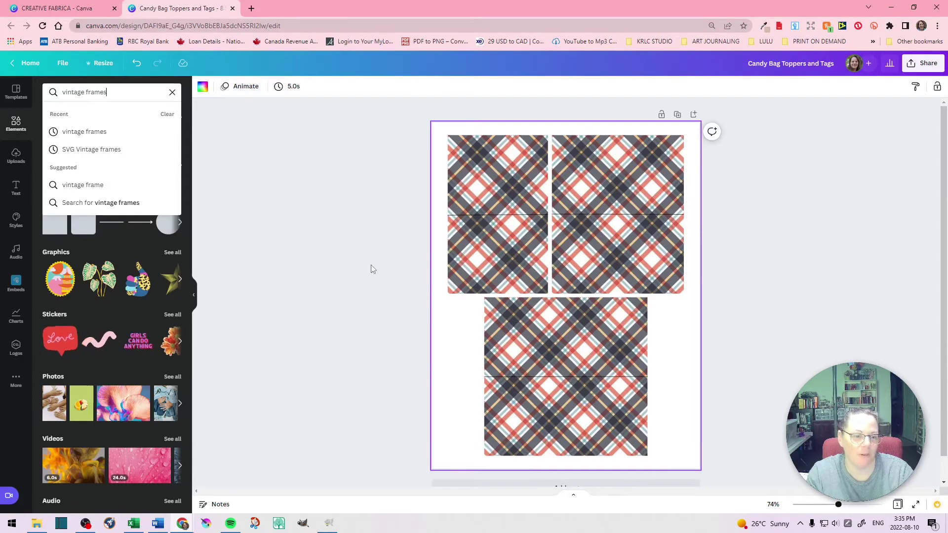
key(Return)
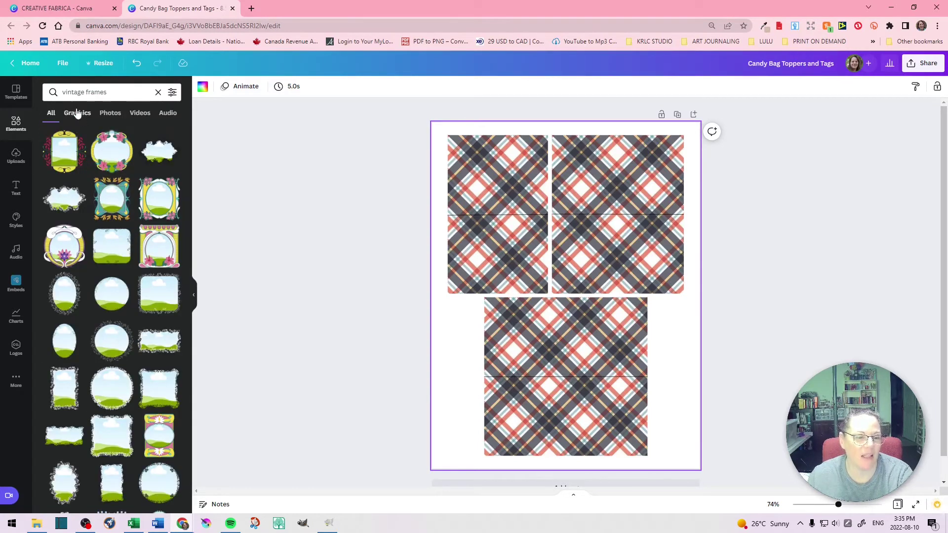
click(77, 113)
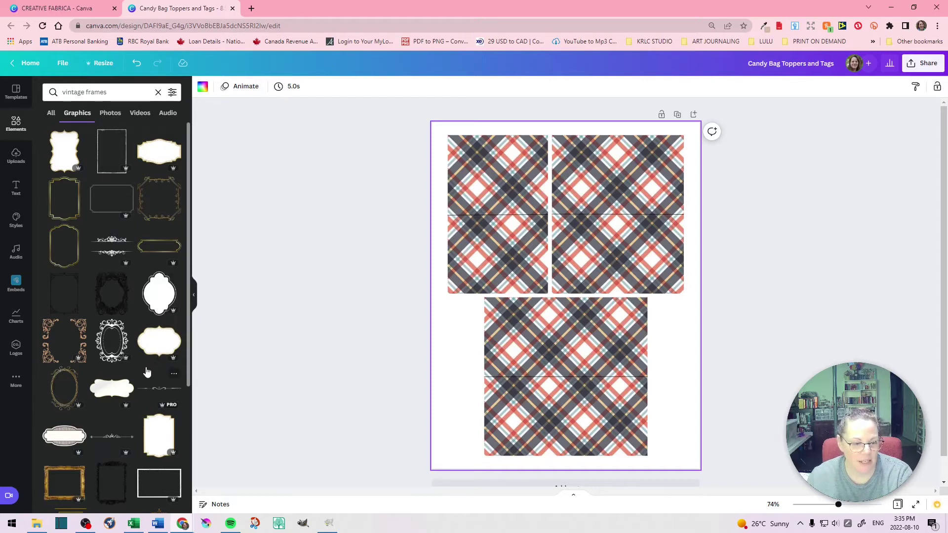
Step: Find the white rectangular frame with notched corners and a gold border among the graphics and add it to the page
scroll(144, 373, down, 3)
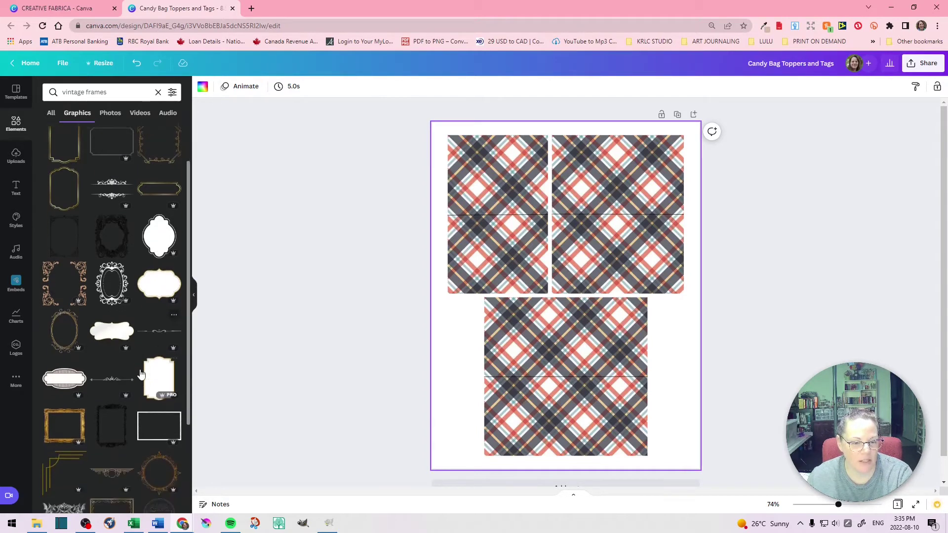
scroll(141, 375, down, 4)
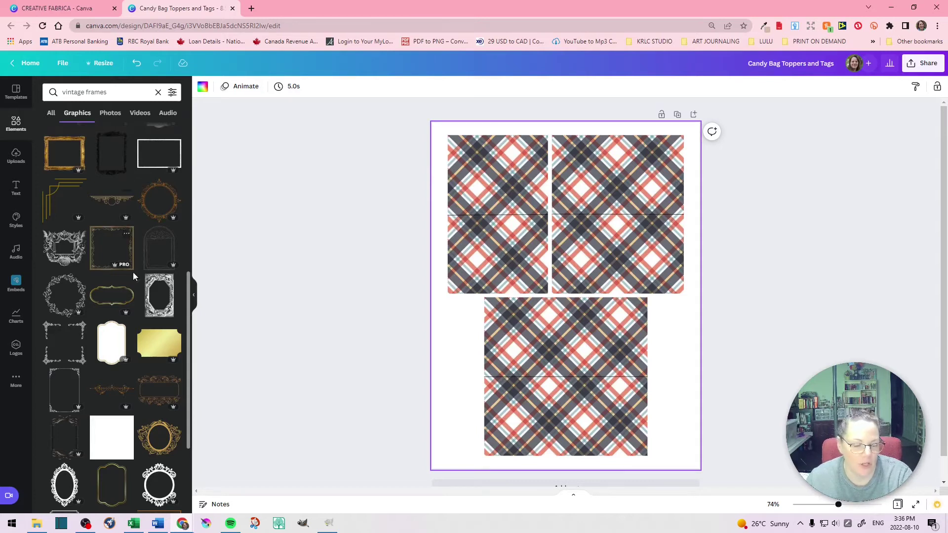
scroll(130, 287, down, 2)
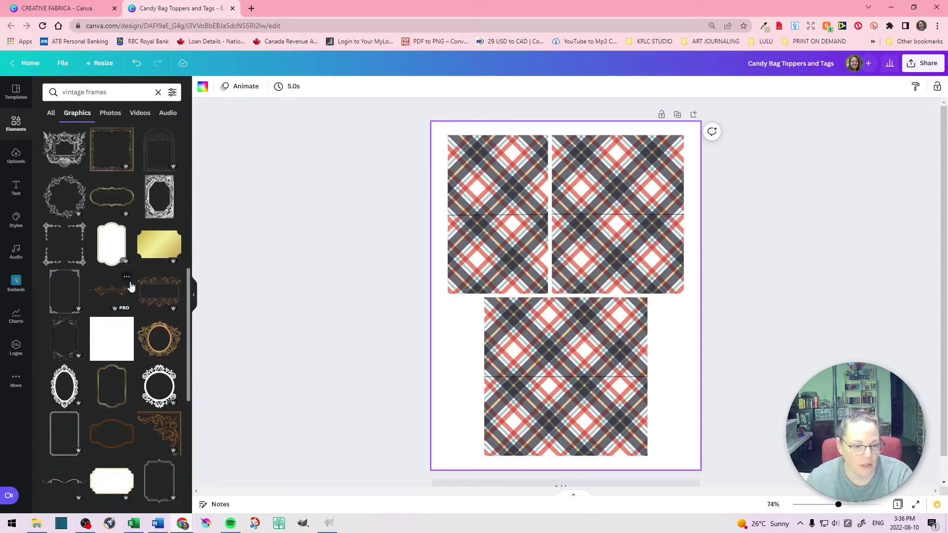
scroll(128, 310, down, 4)
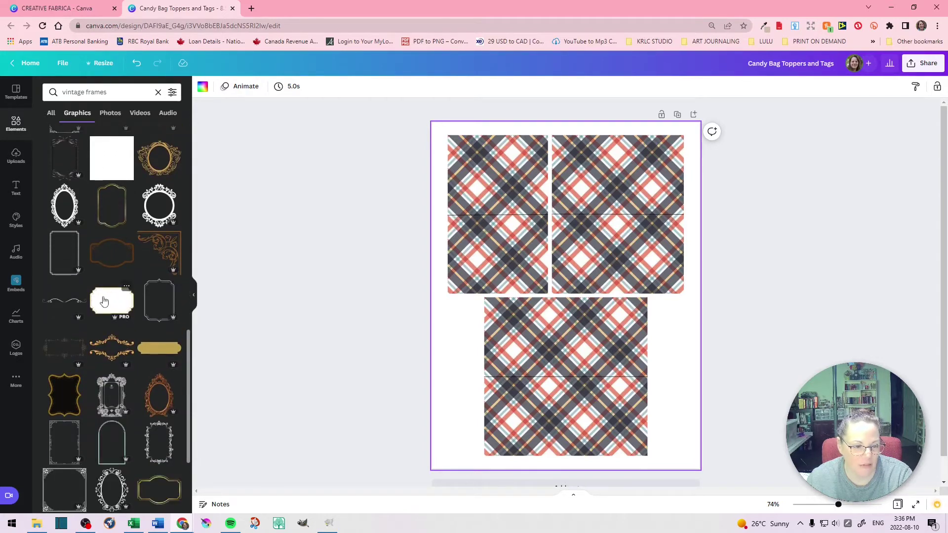
click(110, 302)
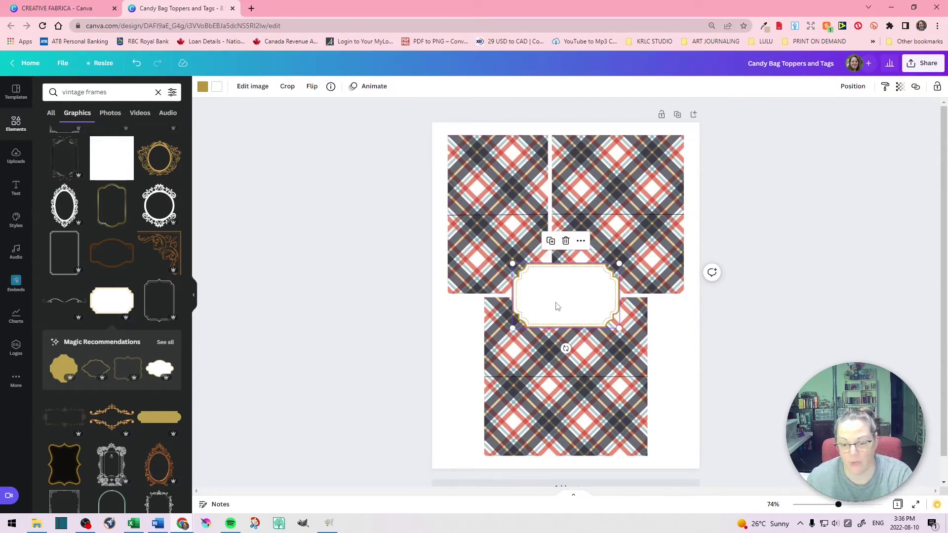
Step: Place the white frame on the lower half of the narrowest plaid panel and shrink it to fit within the panel's width
drag(557, 307, 497, 264)
drag(838, 505, 846, 505)
scroll(735, 385, up, 2)
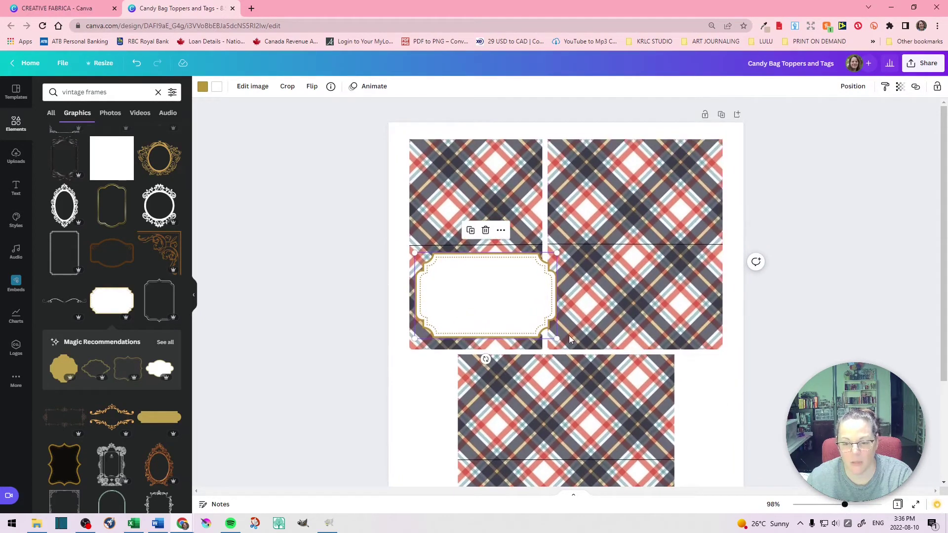
drag(557, 253, 535, 267)
drag(469, 314, 470, 309)
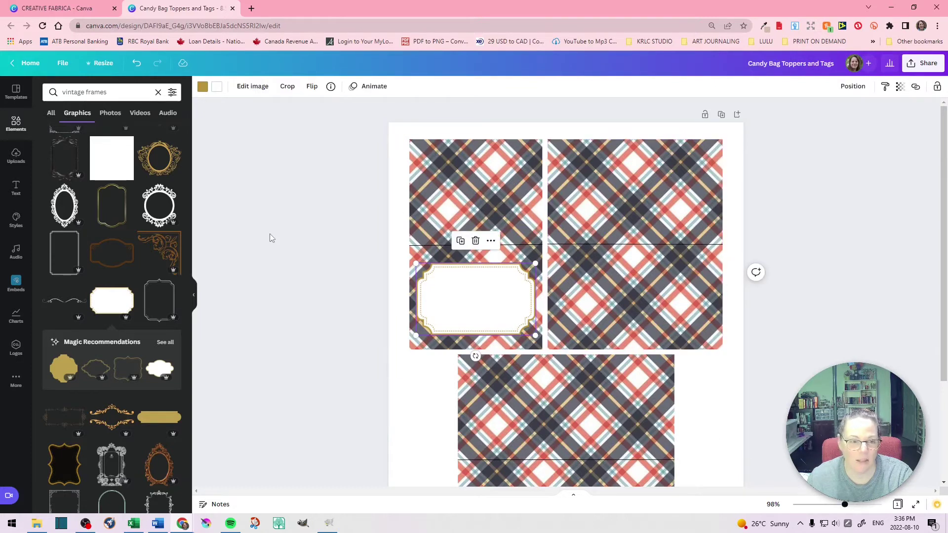
Step: Recolor the label frame's gold border black and its white interior light orange from the Minty Peach palette
click(202, 87)
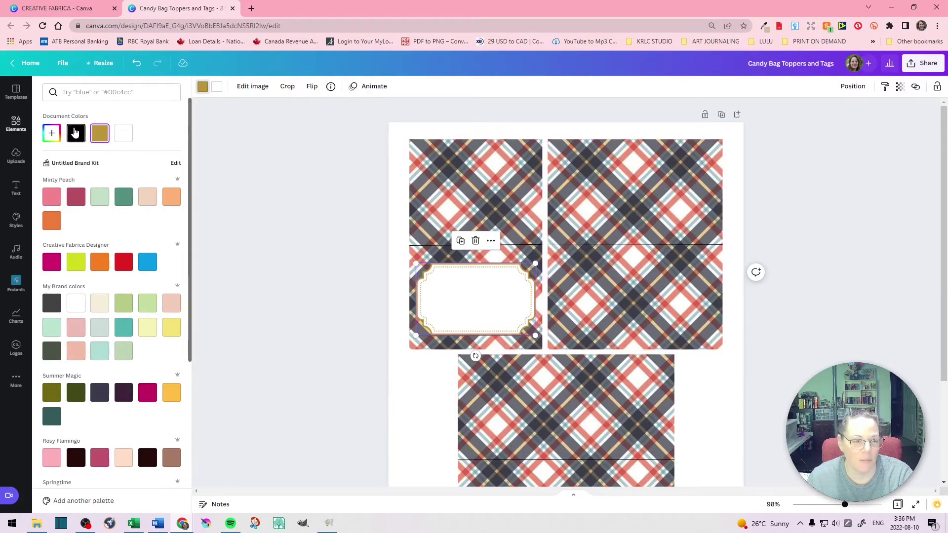
click(76, 135)
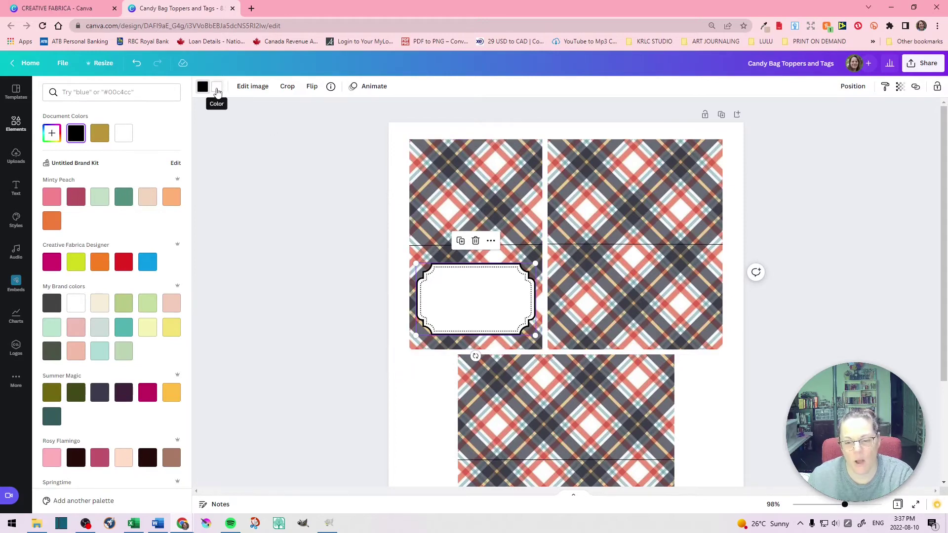
click(217, 89)
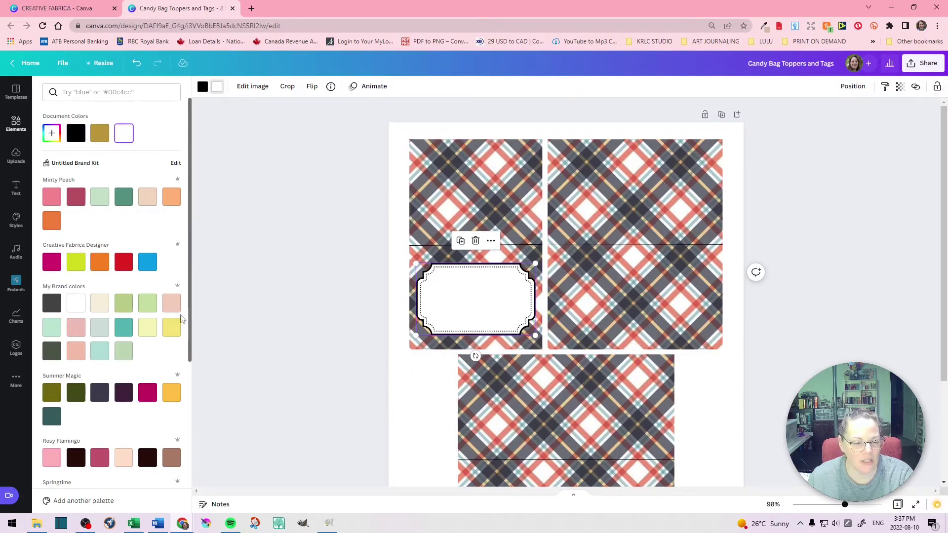
click(171, 328)
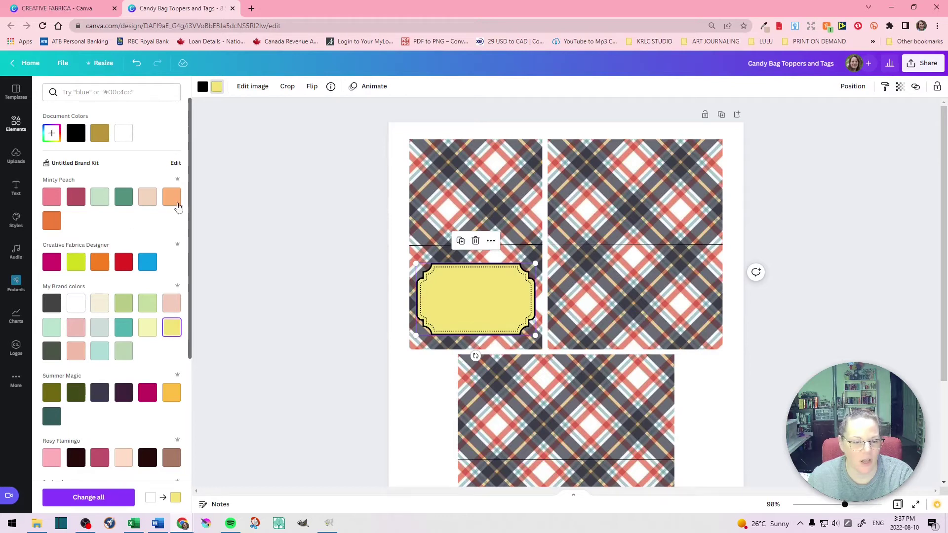
click(172, 197)
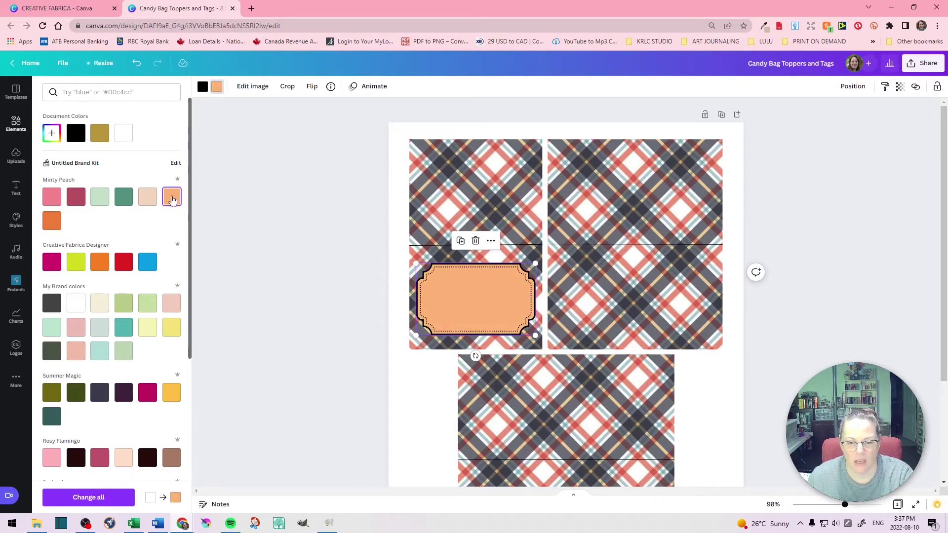
click(149, 199)
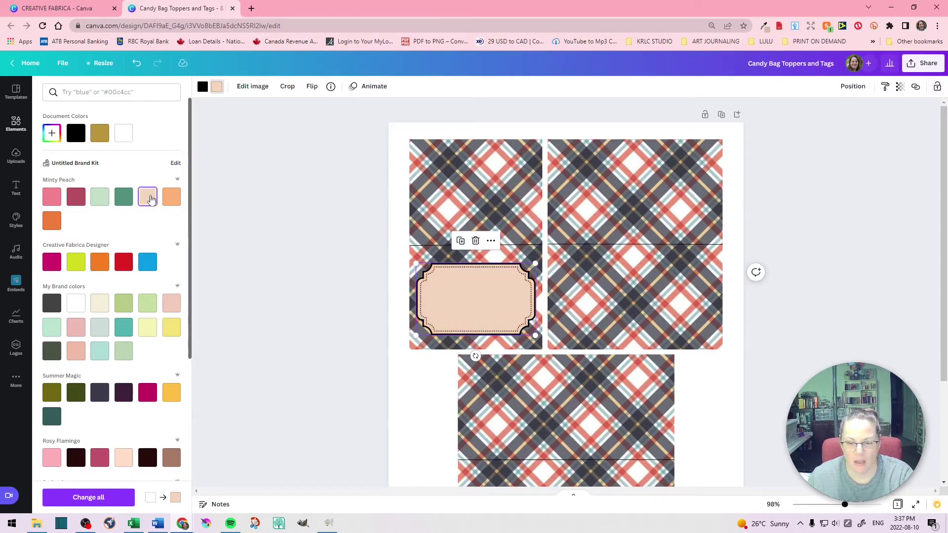
click(168, 202)
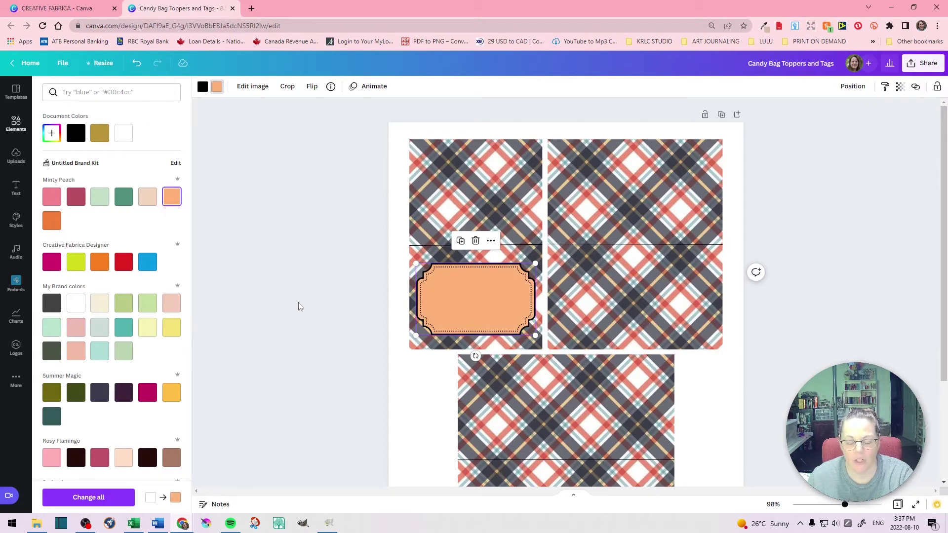
click(769, 363)
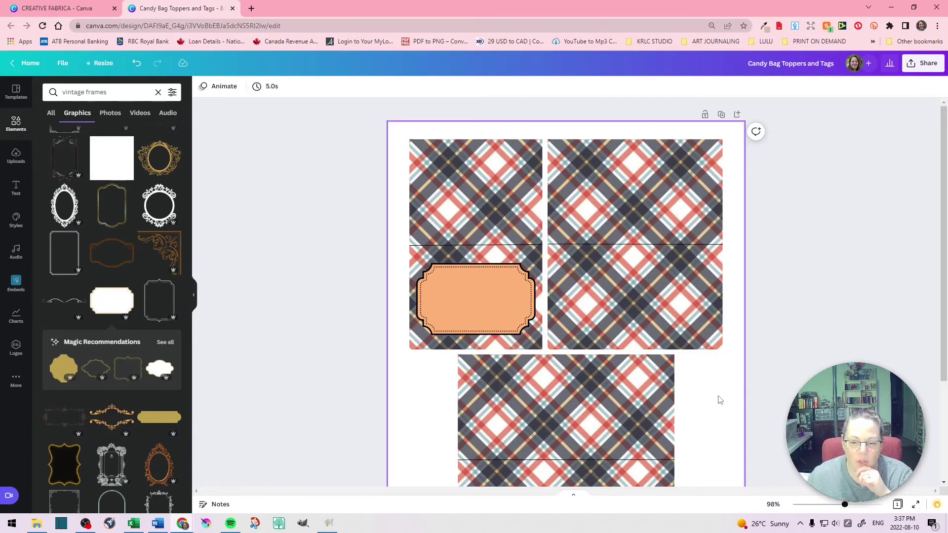
Step: Change the orange frame's border to a custom dark charcoal close to #302B2B
click(462, 306)
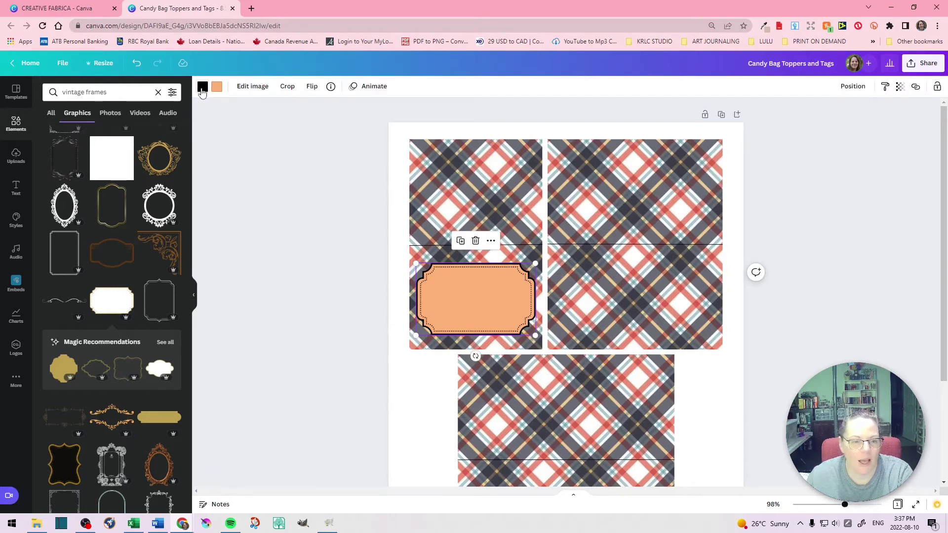
click(202, 87)
scroll(116, 346, down, 2)
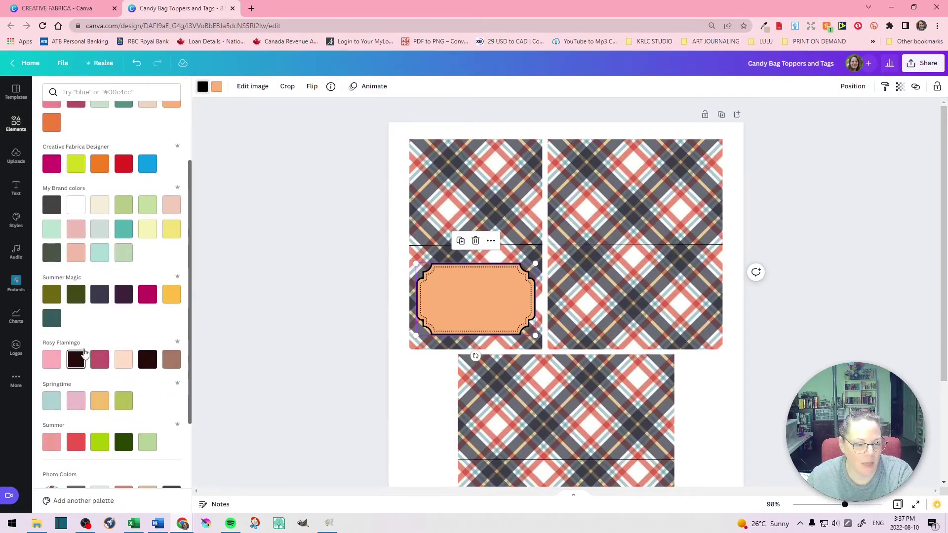
scroll(79, 321, up, 2)
click(52, 288)
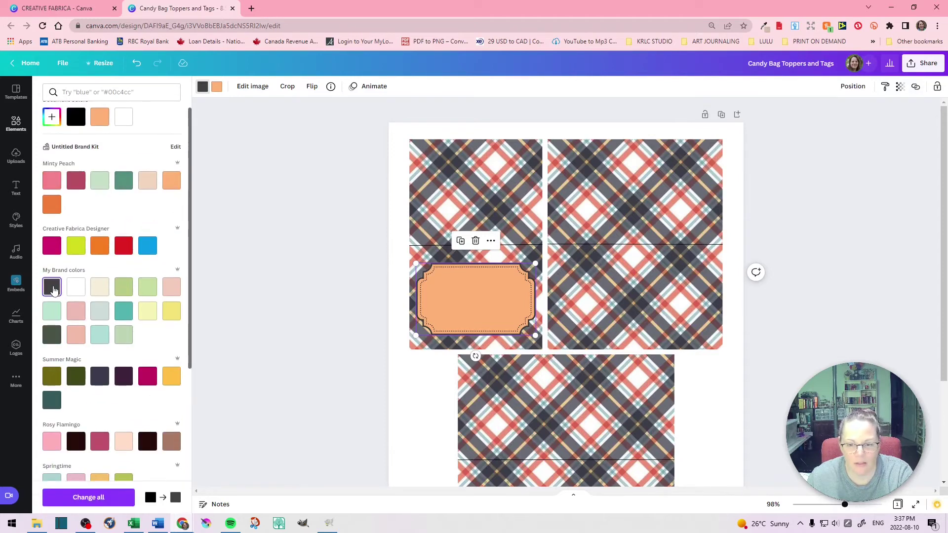
click(52, 117)
drag(63, 168, 62, 177)
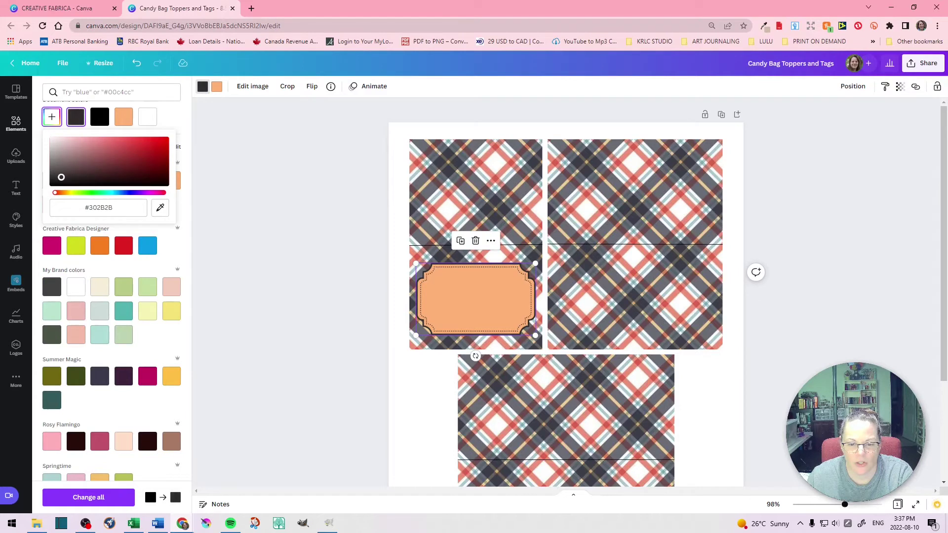
click(722, 417)
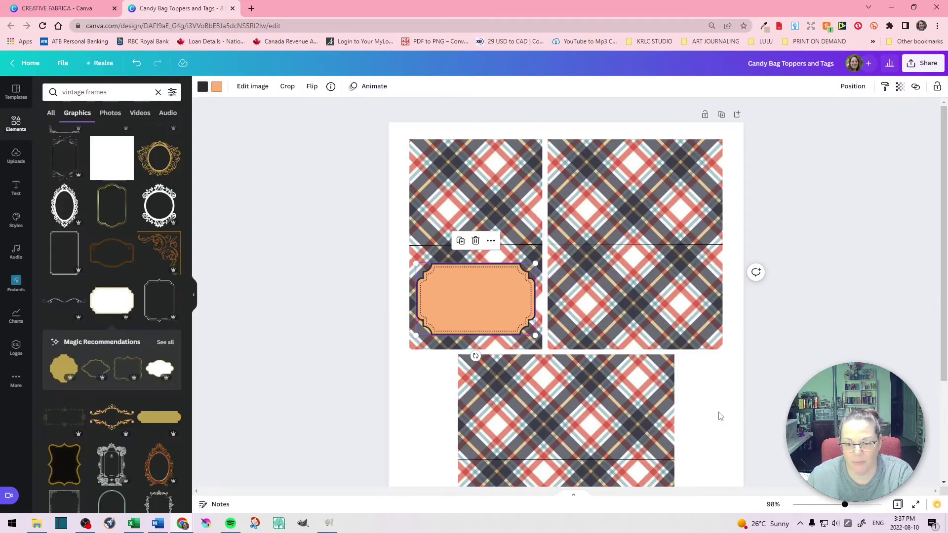
click(721, 417)
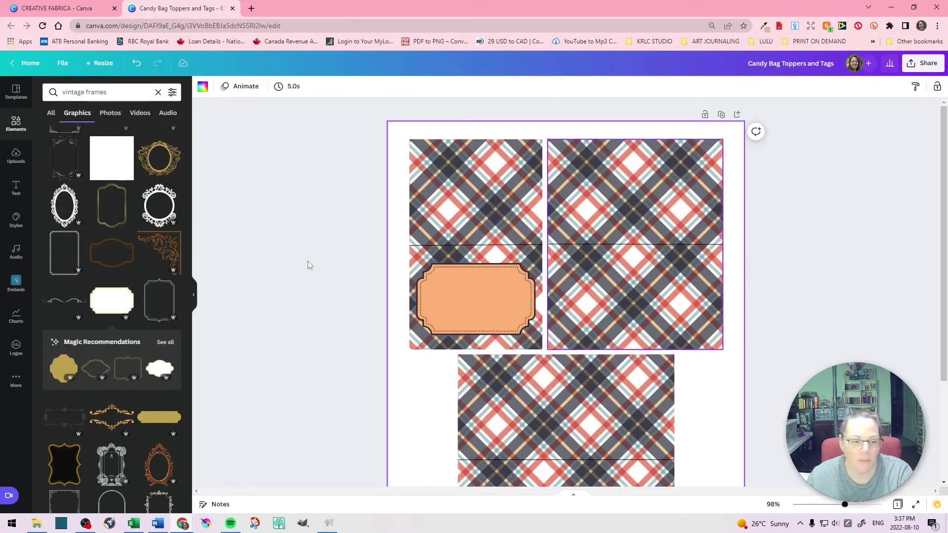
Step: Find the trick-or-treat candy bags illustration among the uploaded images and add it to the page
click(15, 159)
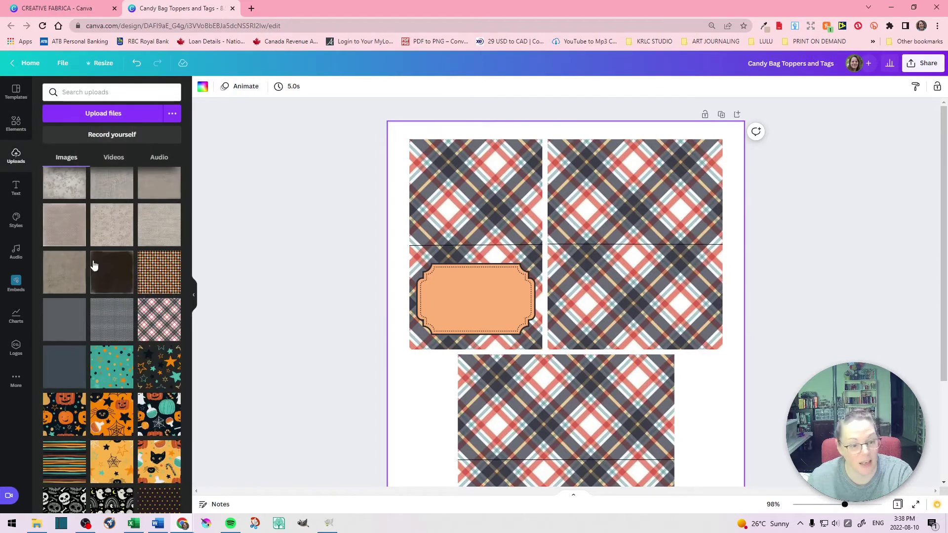
scroll(124, 363, down, 3)
scroll(124, 363, down, 10)
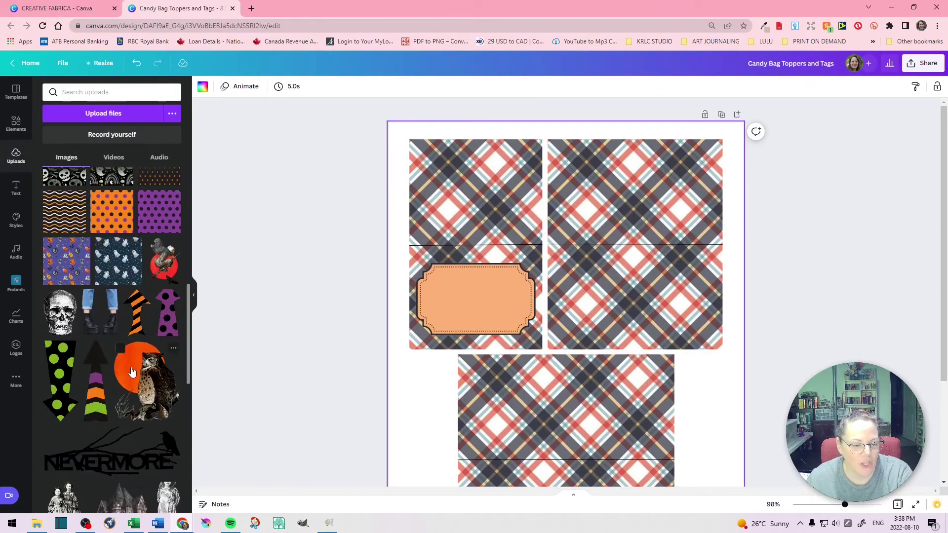
scroll(132, 372, down, 8)
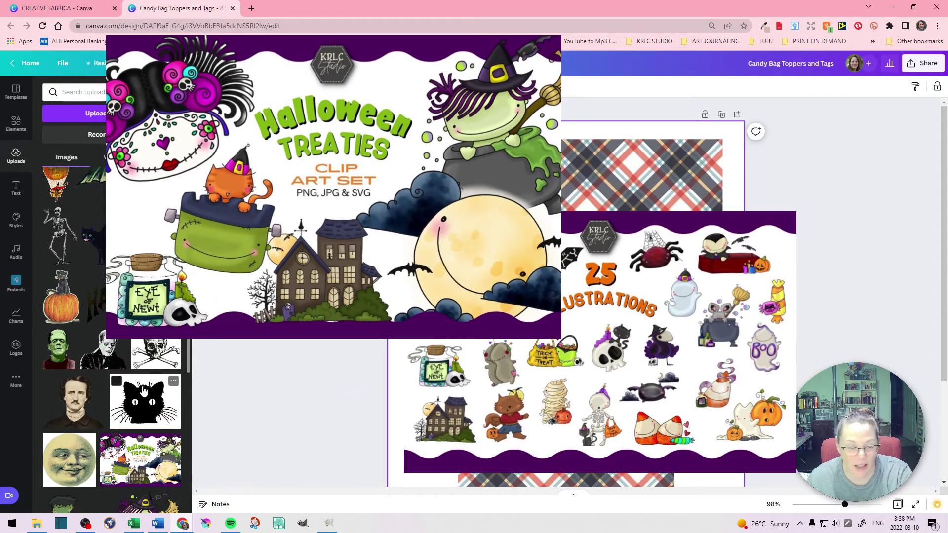
scroll(148, 390, down, 5)
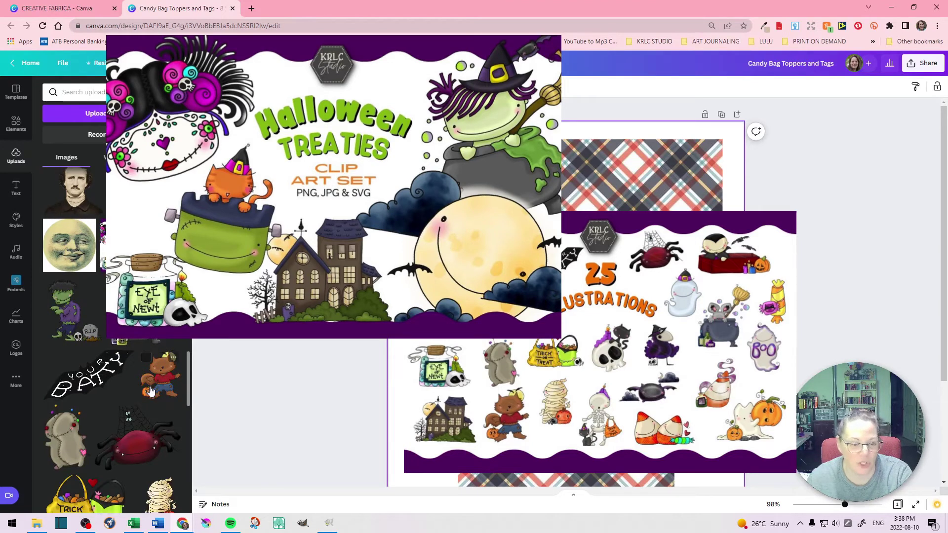
scroll(150, 391, down, 3)
scroll(150, 390, down, 2)
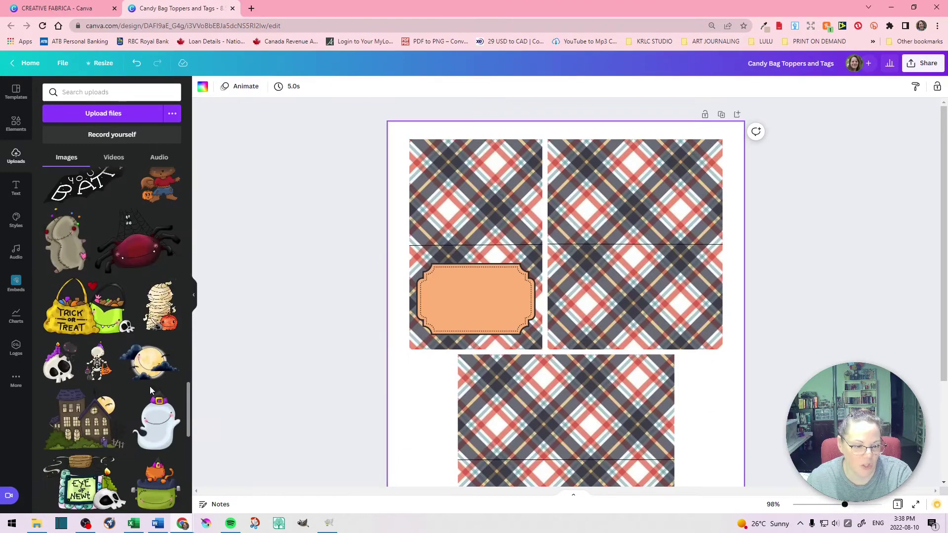
click(84, 316)
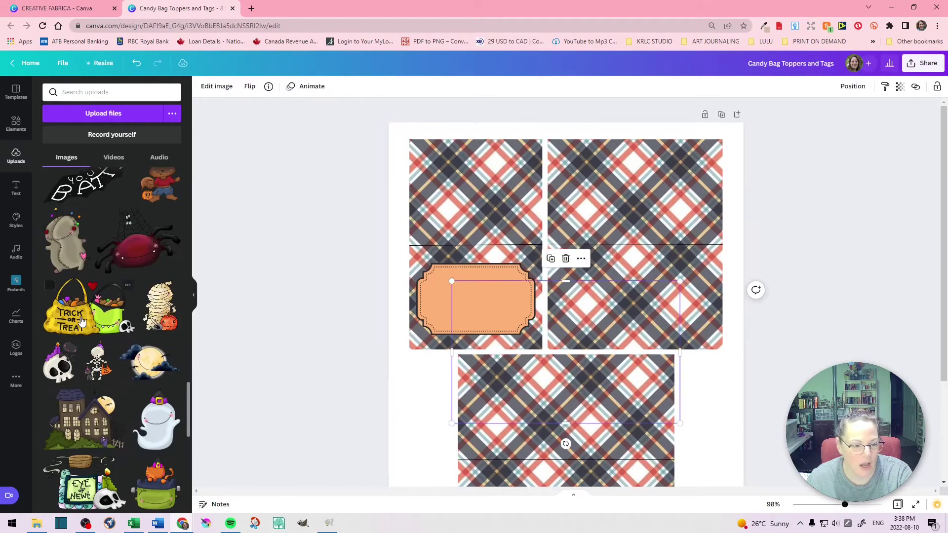
Step: Shrink the candy bags illustration and center it on the lower part of the orange frame
drag(577, 401, 577, 372)
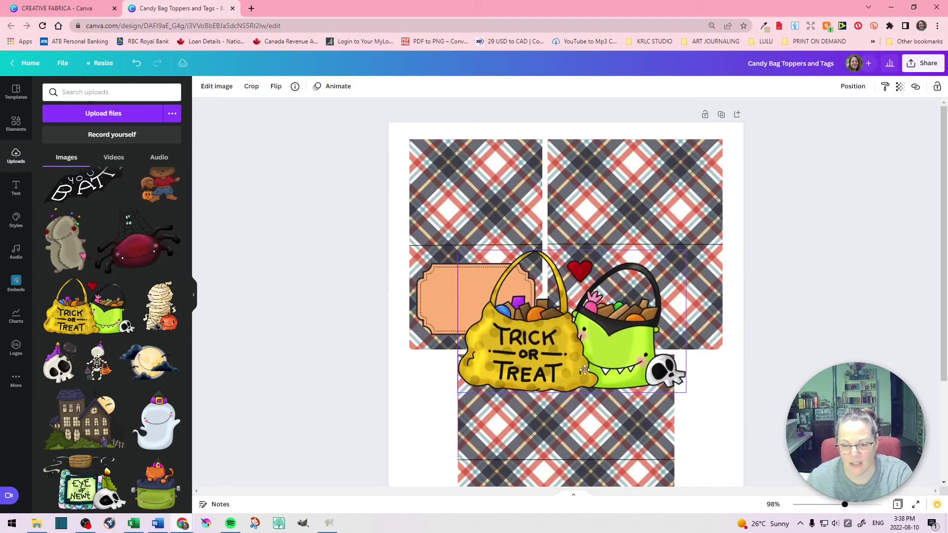
drag(452, 393, 583, 318)
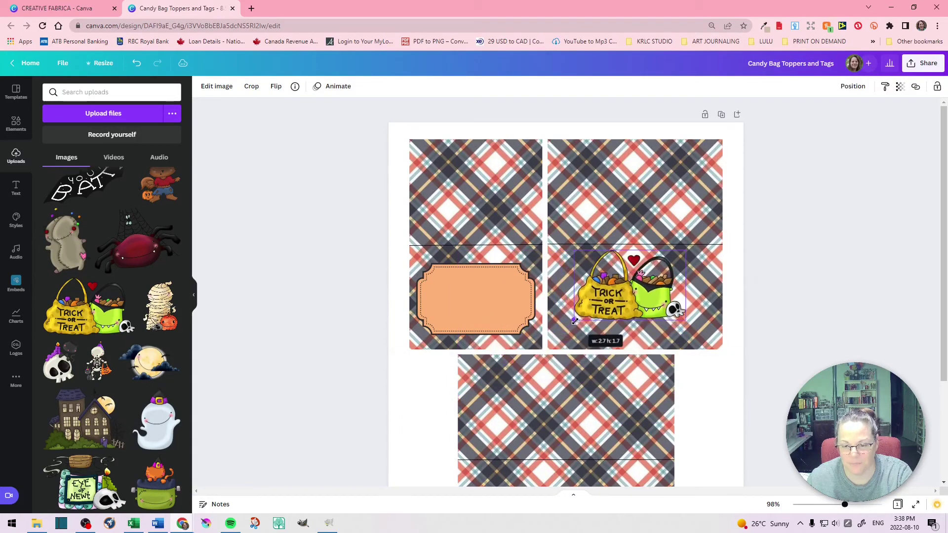
drag(646, 304, 495, 319)
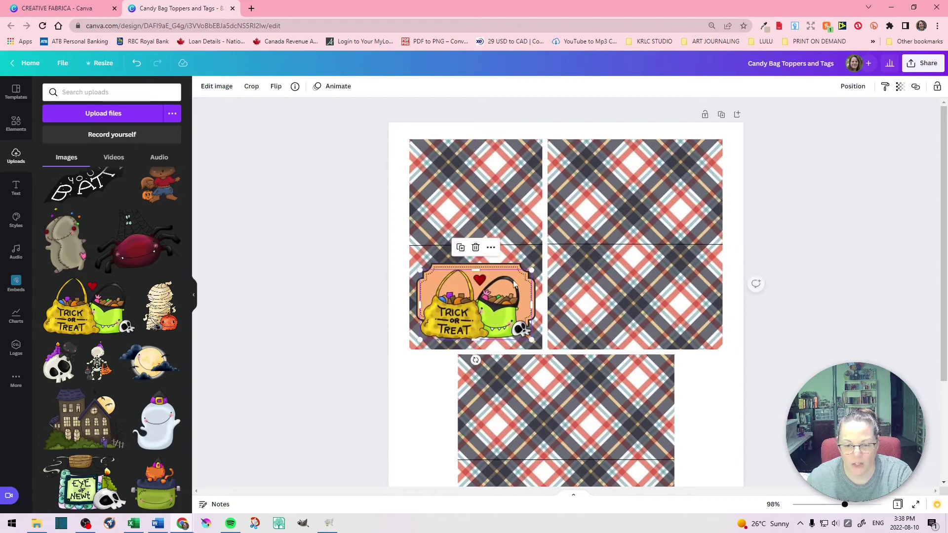
drag(531, 269, 503, 288)
drag(466, 317, 480, 317)
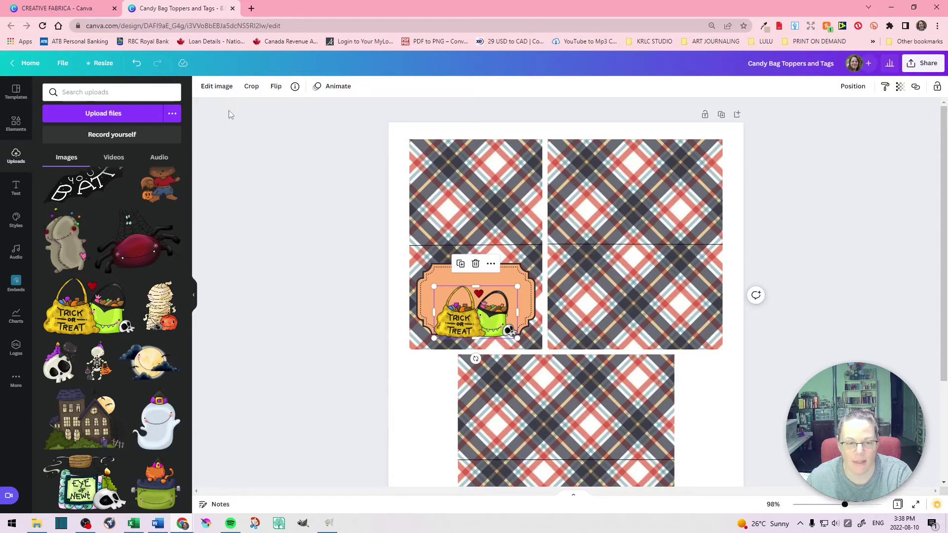
Step: Apply a Glow shadow effect to the candy bags illustration
click(217, 88)
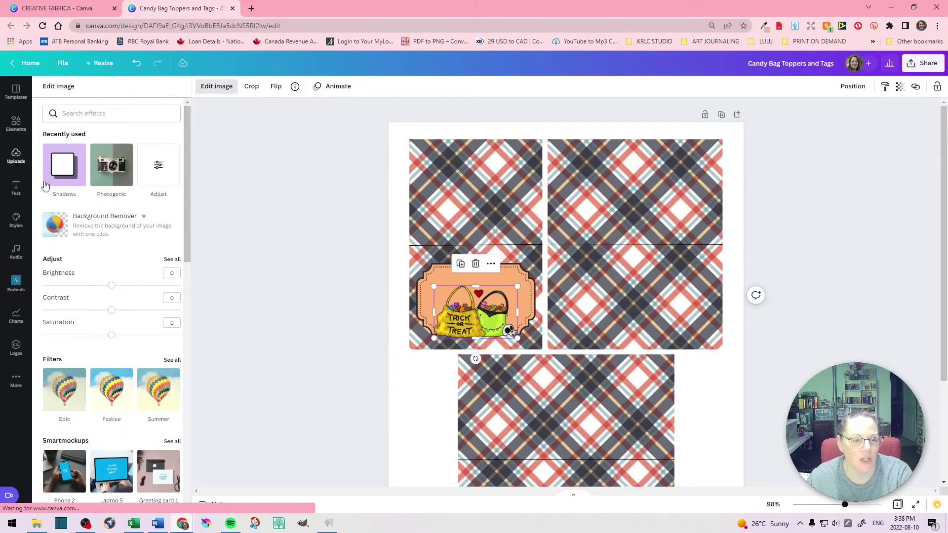
click(58, 171)
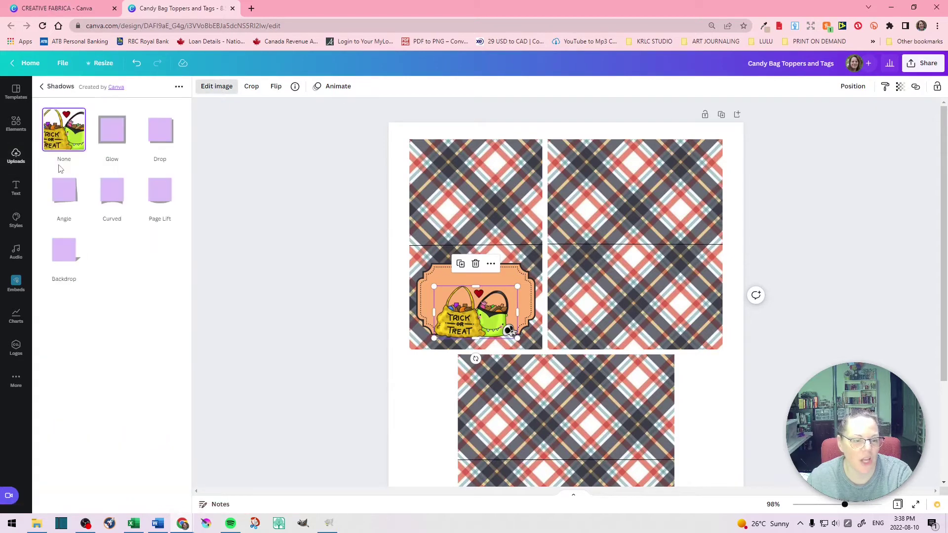
click(113, 129)
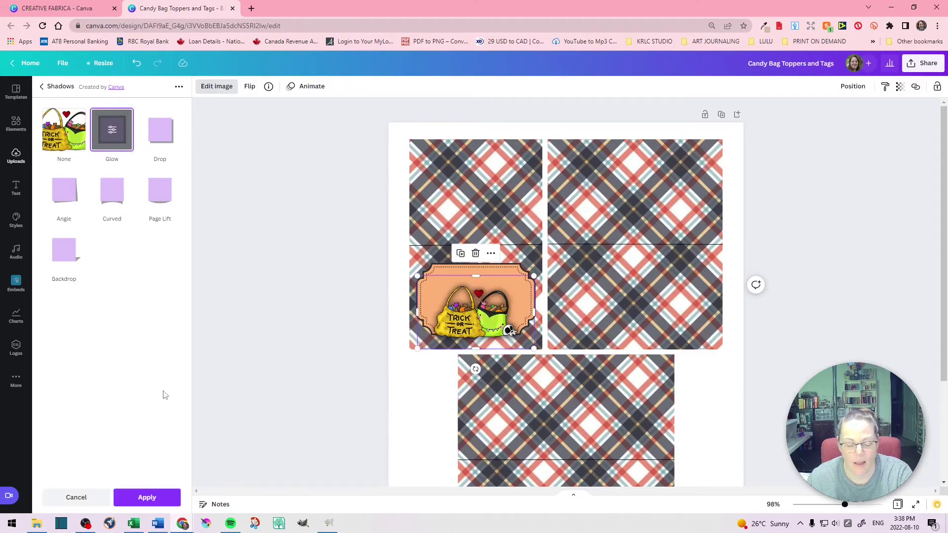
click(146, 497)
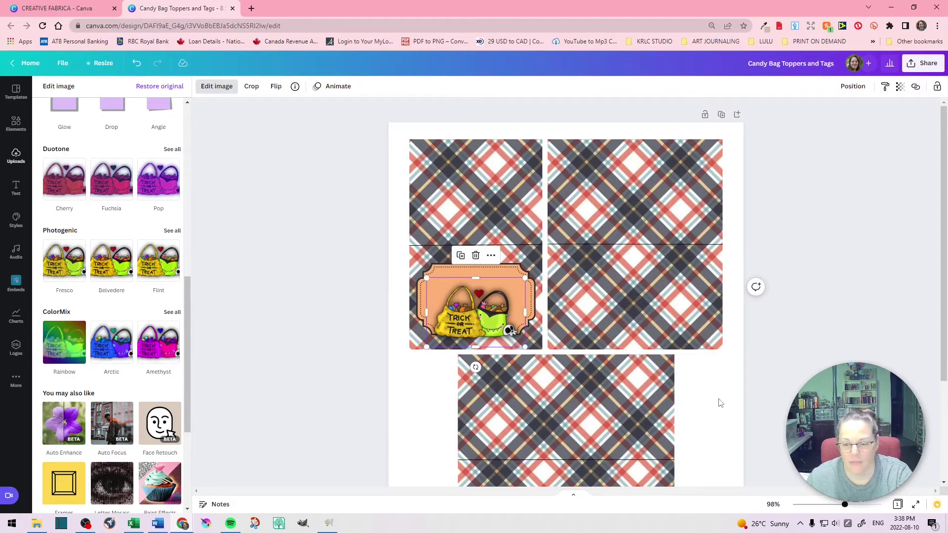
key(Escape)
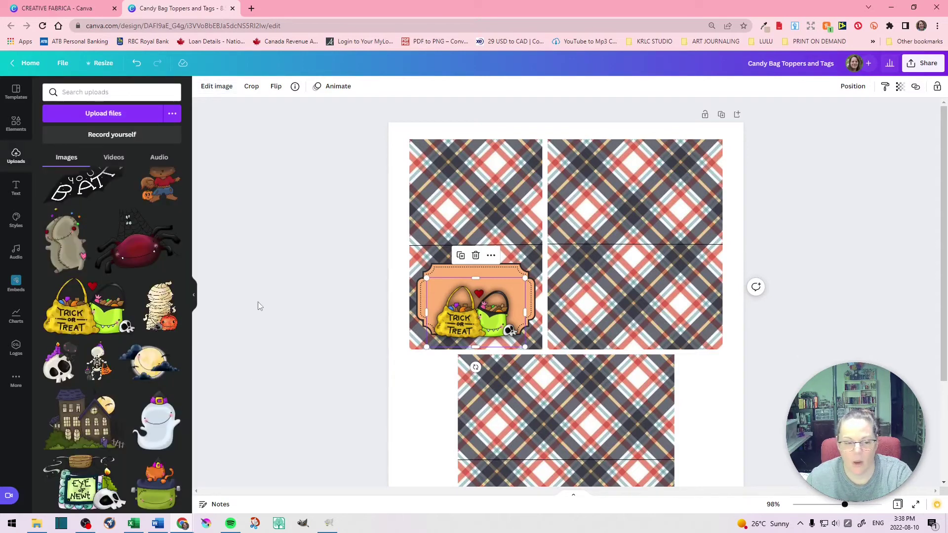
Step: Add a subheading reading "Happy Halloween", widen it to fit on one line, and move it above the orange frame
click(15, 189)
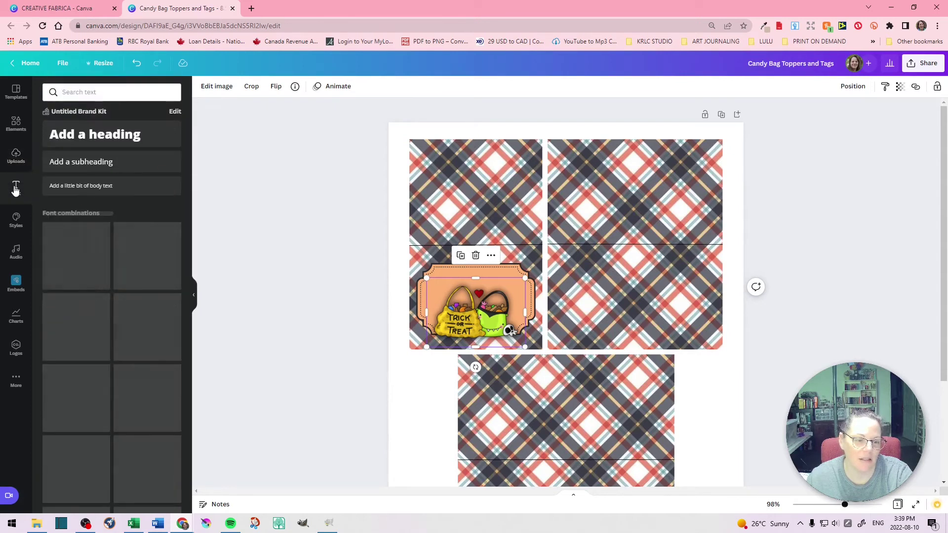
click(79, 164)
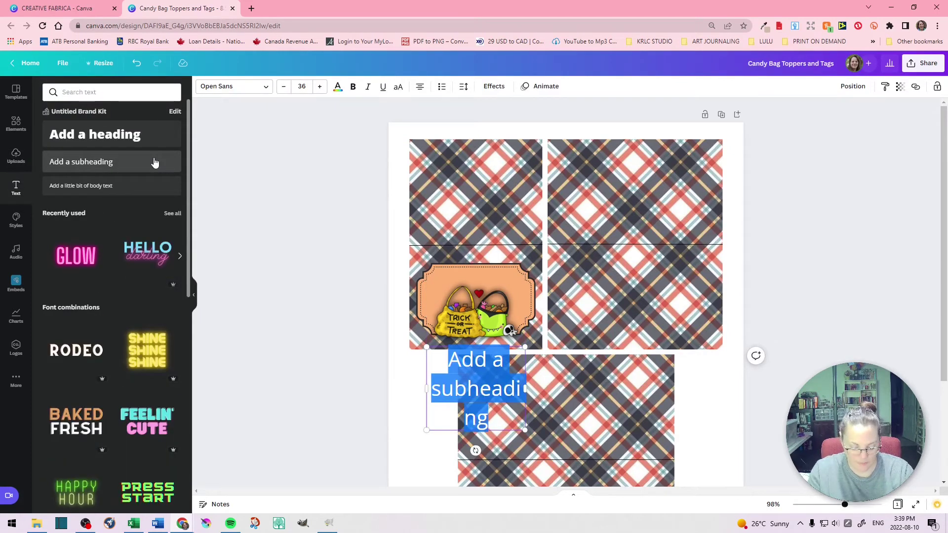
text(Happy )
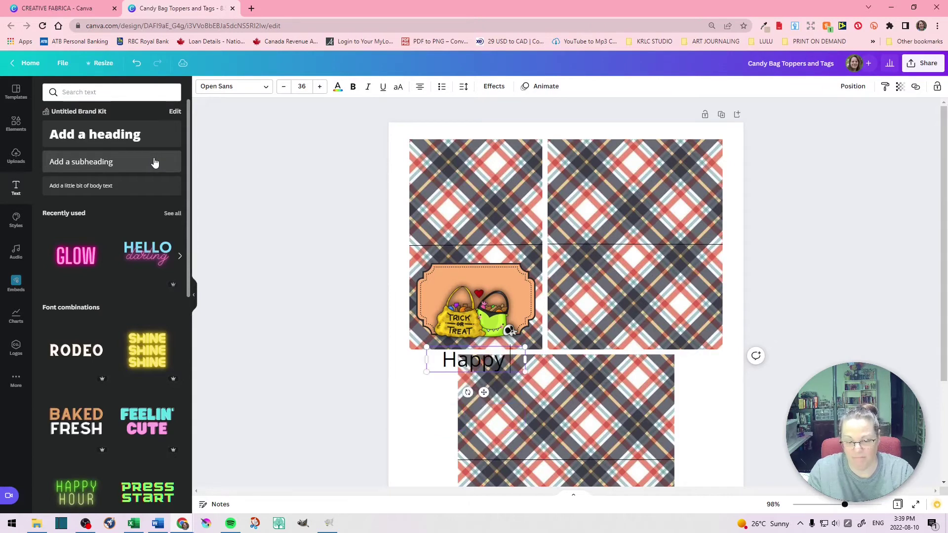
text(Halloween)
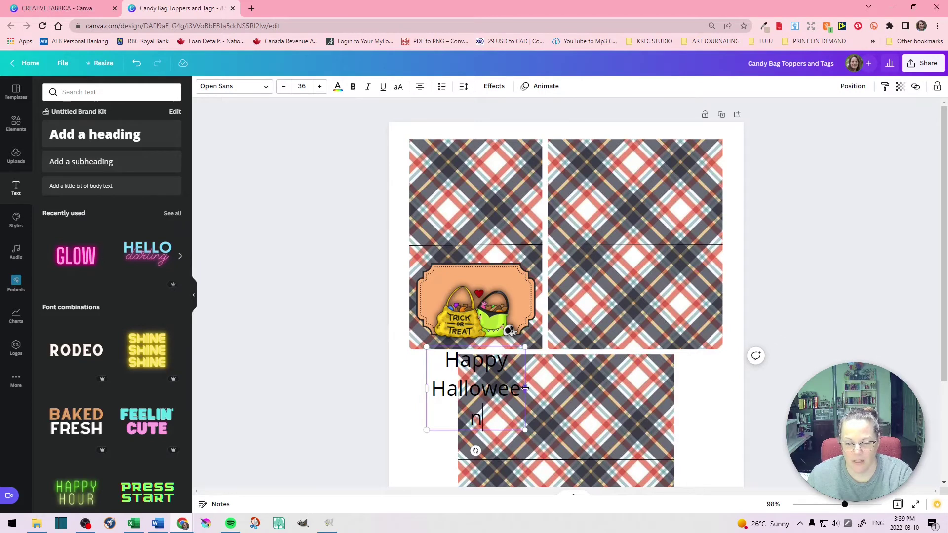
drag(525, 388, 612, 390)
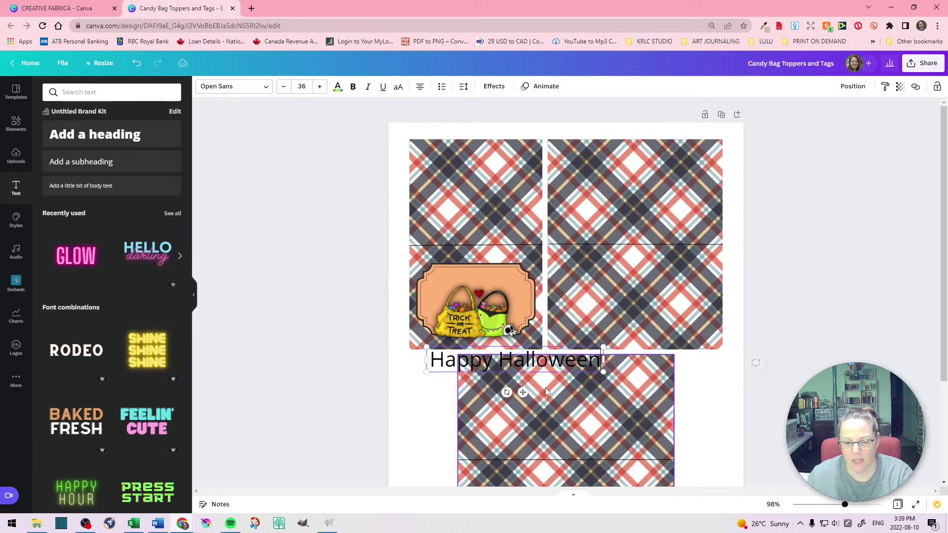
drag(523, 393, 522, 242)
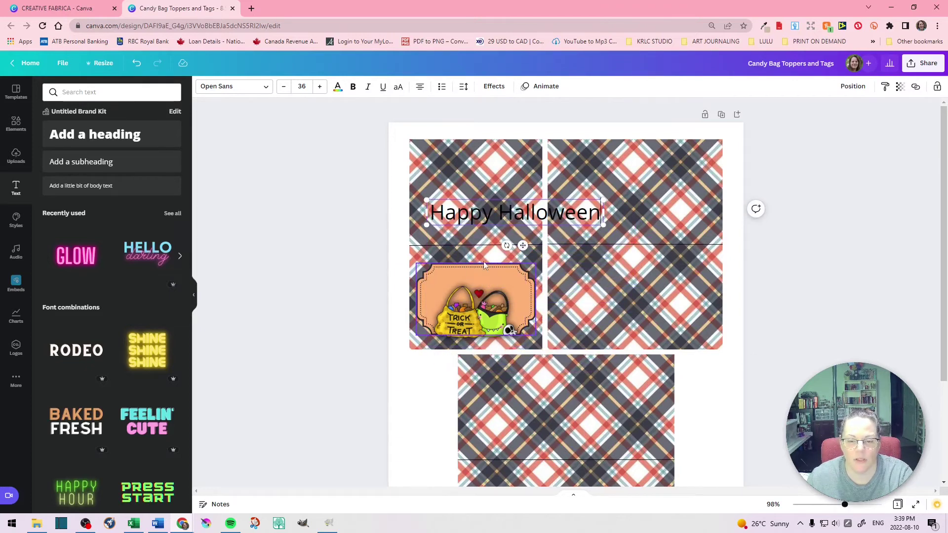
Step: Change the font of the "Happy Halloween" greeting to LittleBear Regular
click(266, 86)
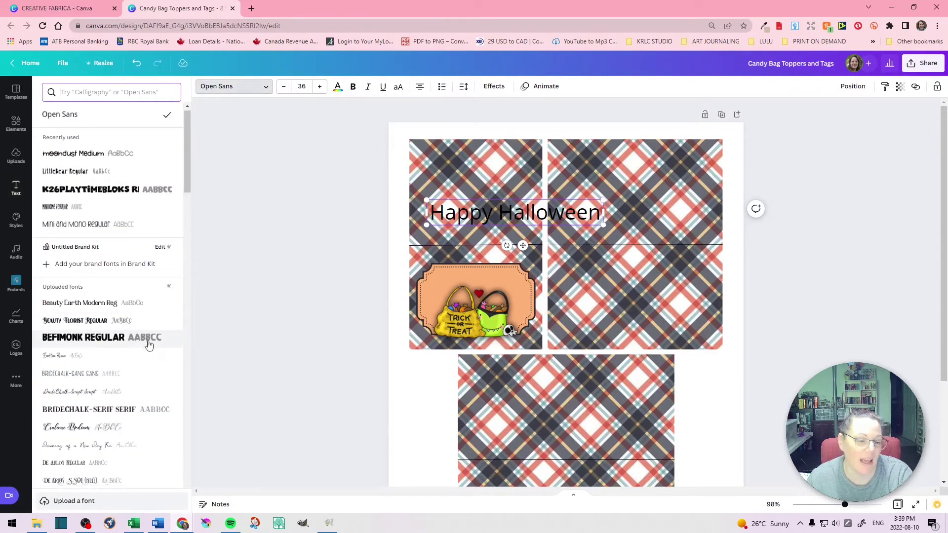
scroll(149, 344, down, 1)
scroll(150, 344, down, 5)
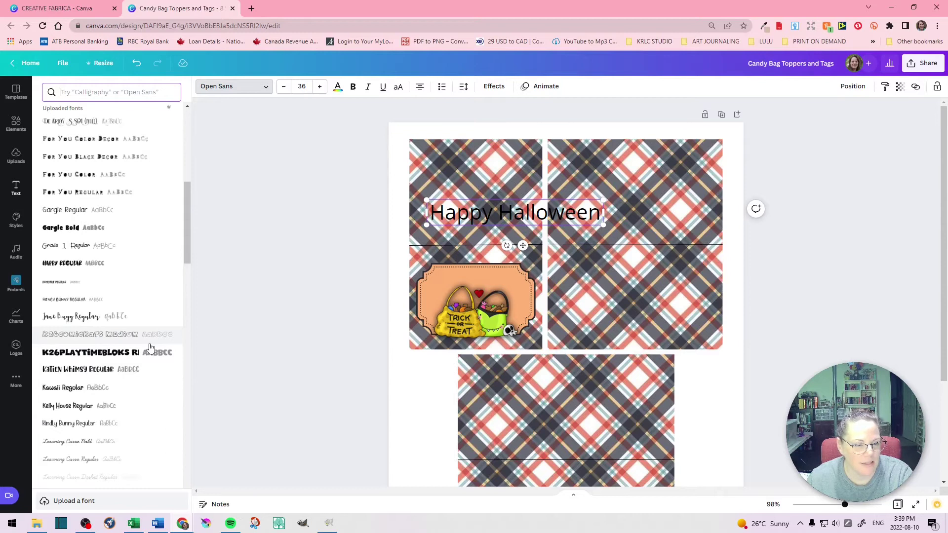
scroll(151, 348, up, 1)
scroll(150, 348, down, 1)
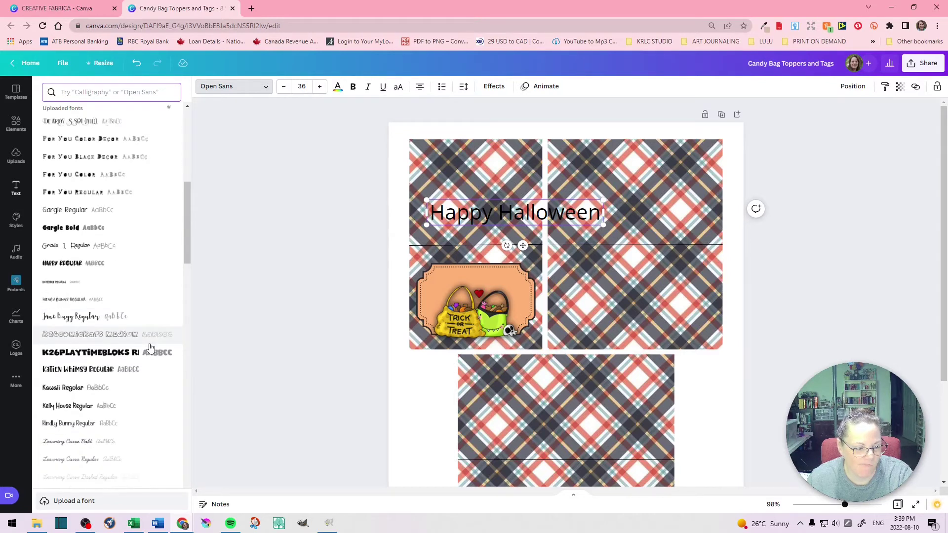
scroll(150, 348, up, 2)
scroll(151, 348, down, 6)
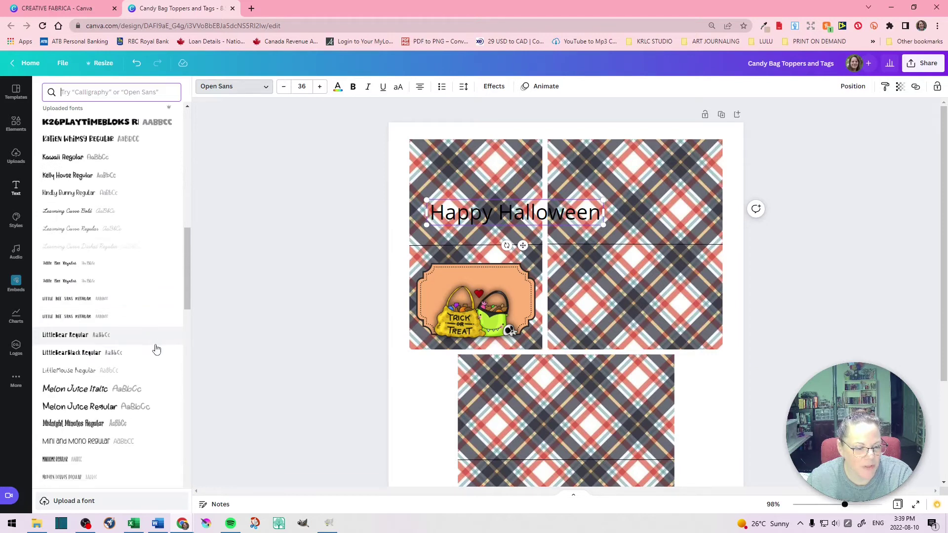
click(77, 355)
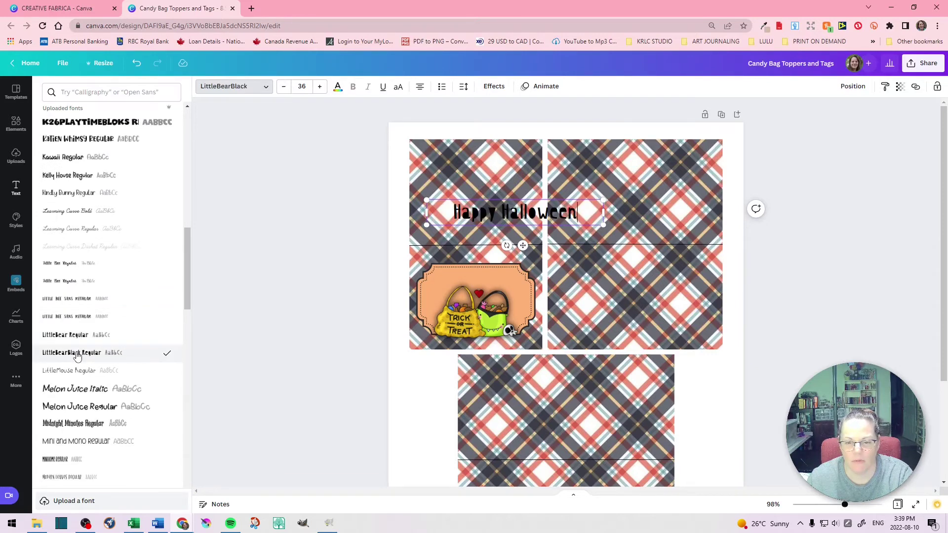
click(74, 337)
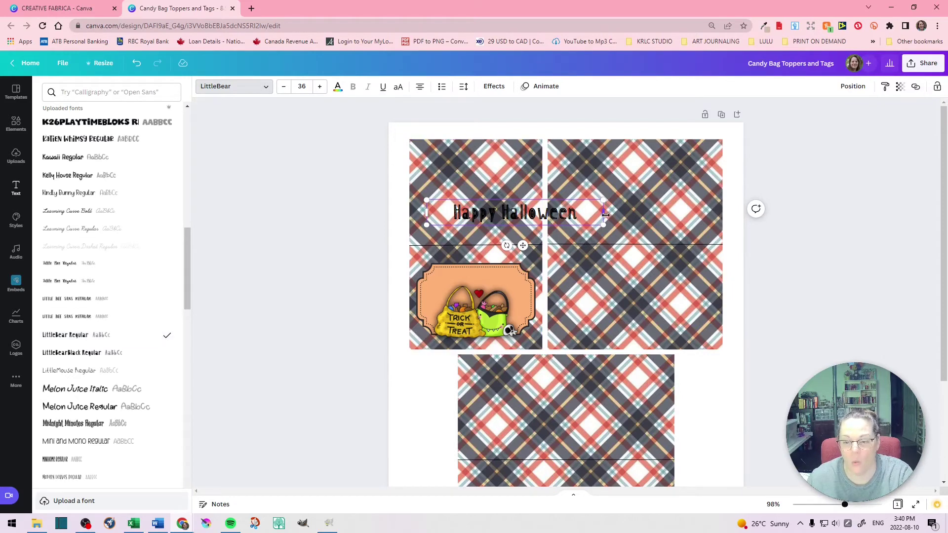
Step: Narrow the "Happy Halloween" text box so it fits closely around the greeting on one line
click(602, 212)
click(594, 214)
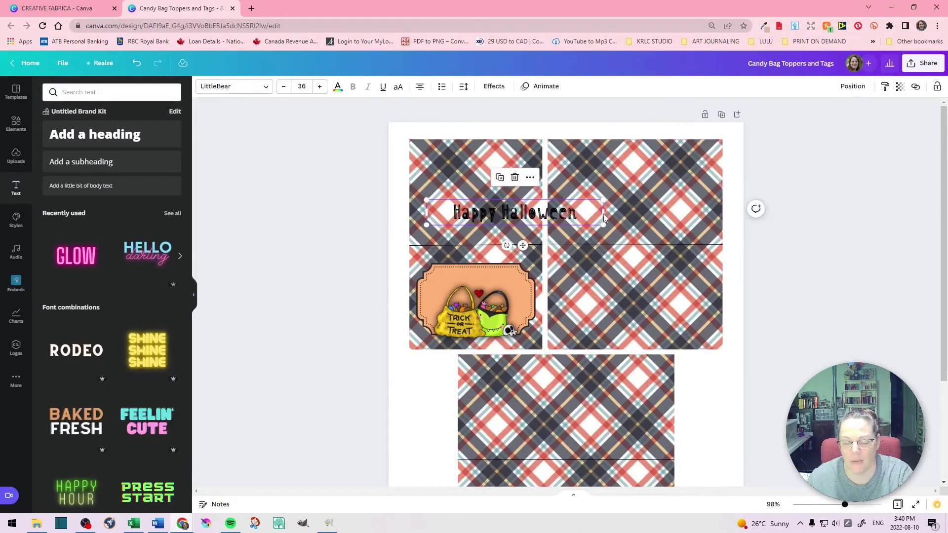
drag(601, 212, 553, 213)
Step: Curve the greeting with a value of 32, then shrink it to size 26.6 and place it above the candy bags inside the orange frame
click(494, 86)
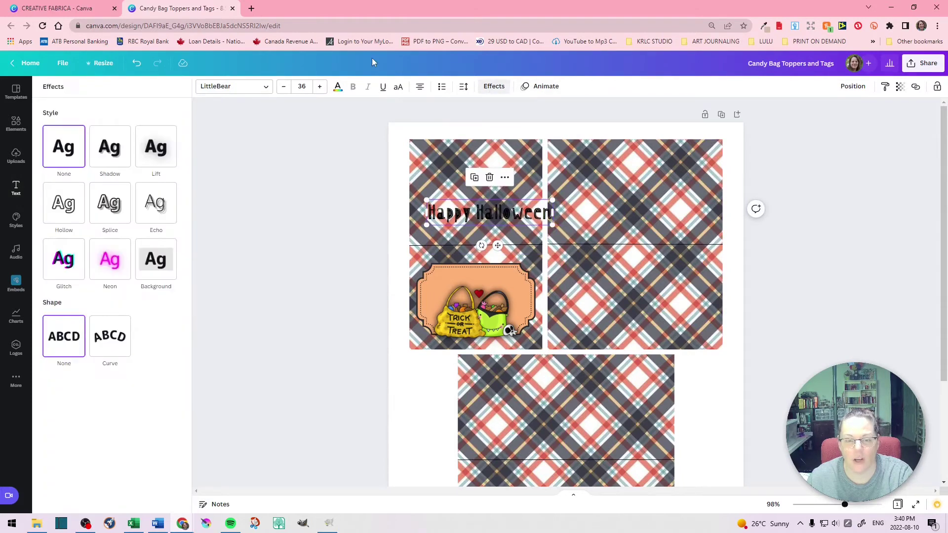
click(123, 361)
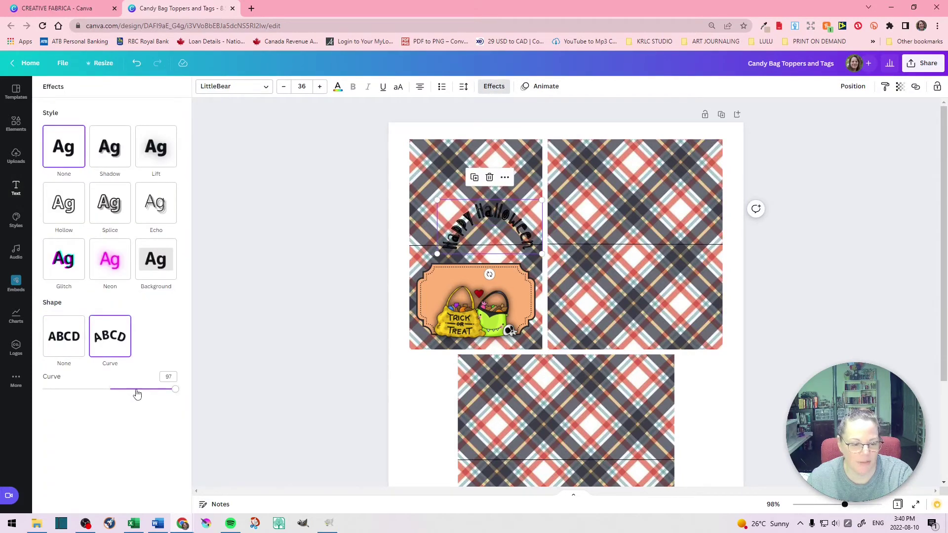
drag(141, 390, 131, 390)
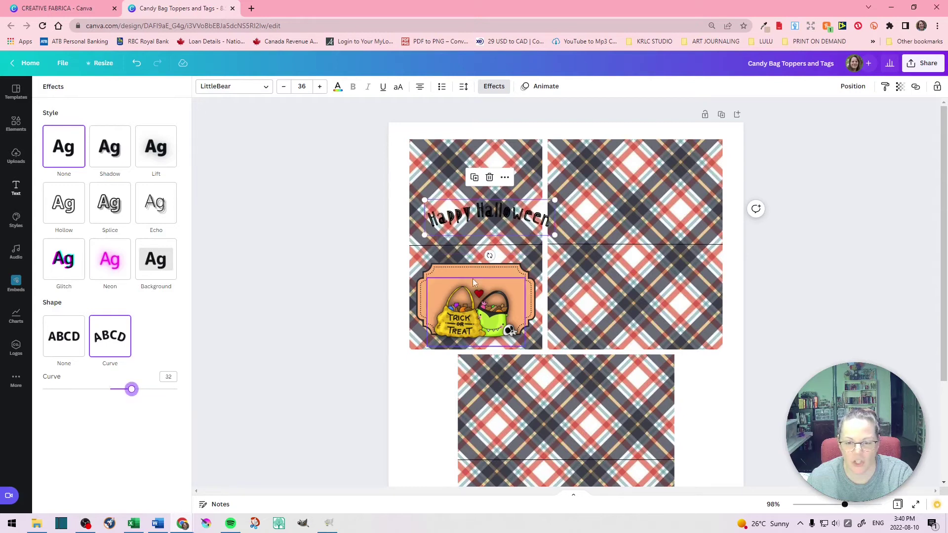
drag(553, 232, 501, 283)
click(725, 422)
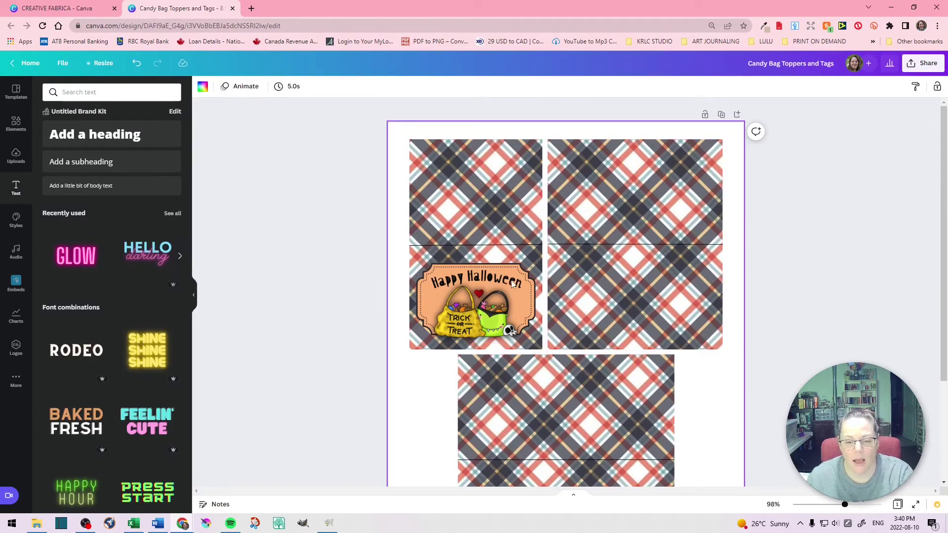
Step: Group the candy bags illustration, the curved greeting and the orange frame
click(477, 311)
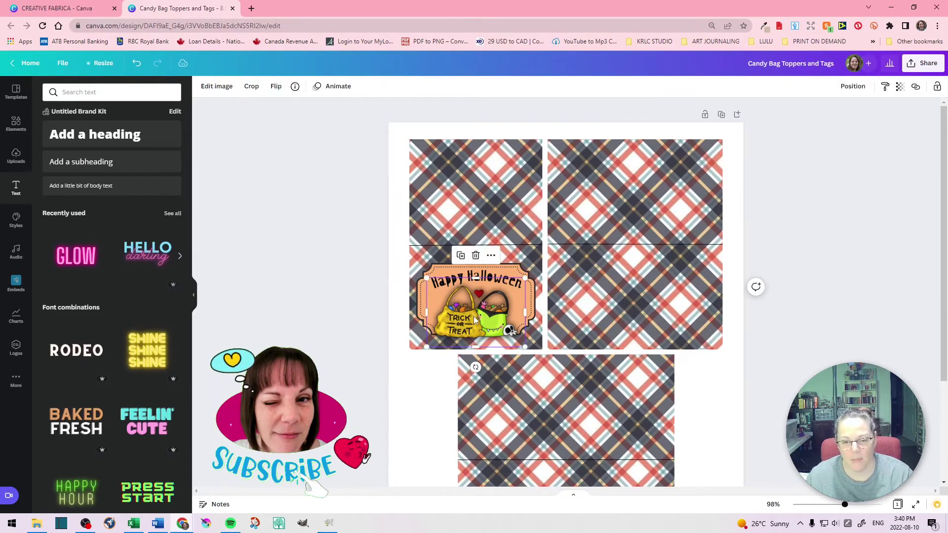
click(452, 278)
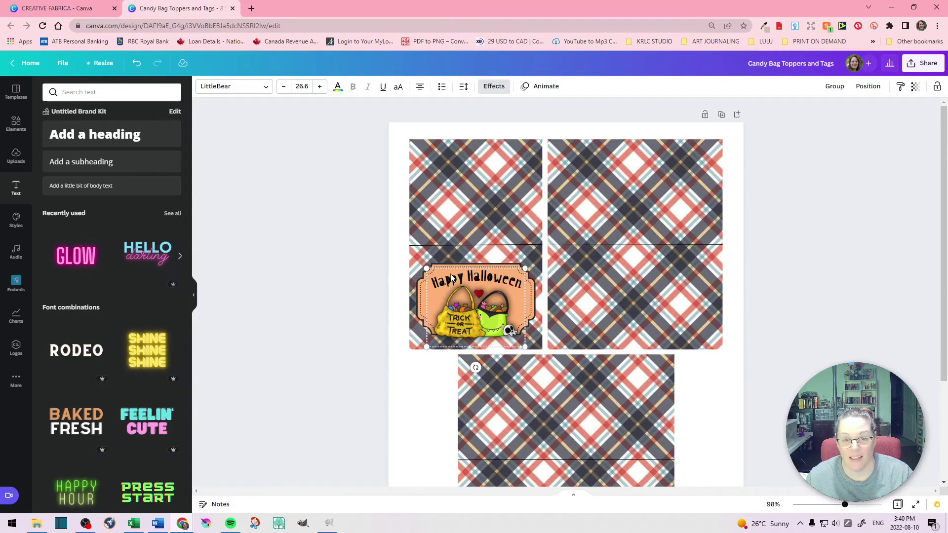
click(421, 292)
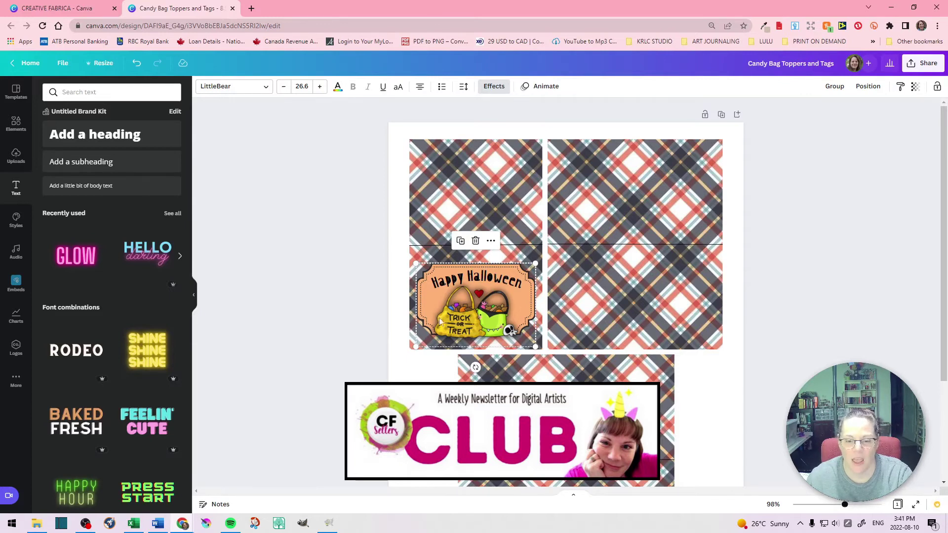
click(836, 87)
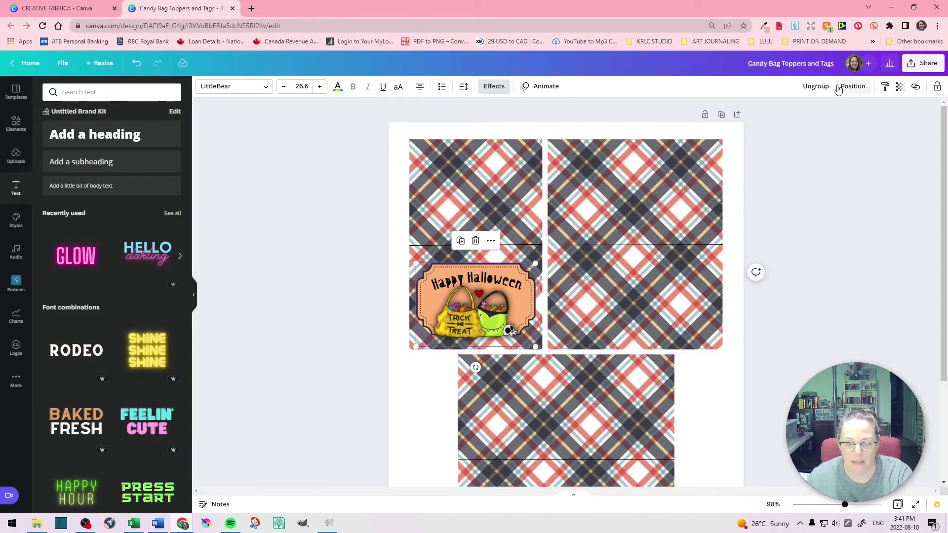
Step: Duplicate the label group, rotate the copy upside down and center it on the same topper's upper half, above the fold line
click(460, 242)
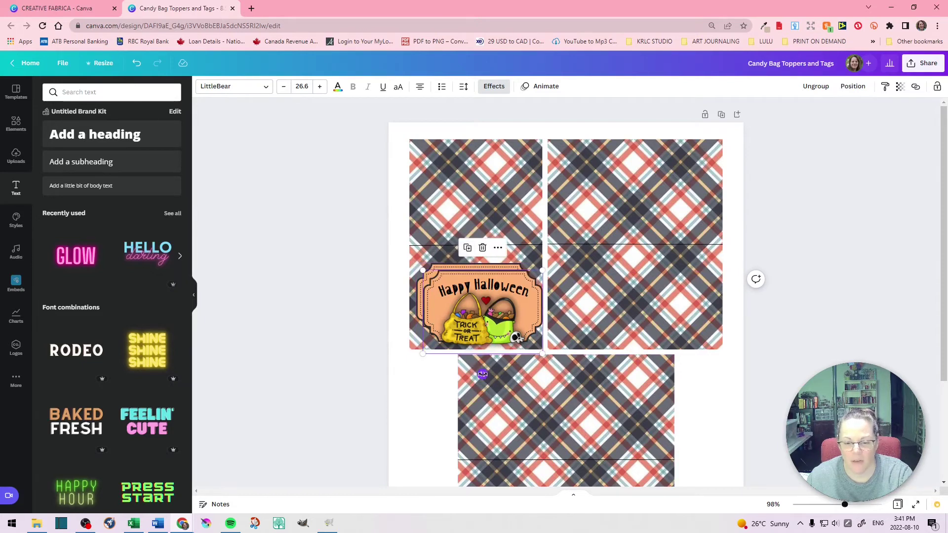
drag(481, 375, 482, 274)
drag(487, 338, 478, 213)
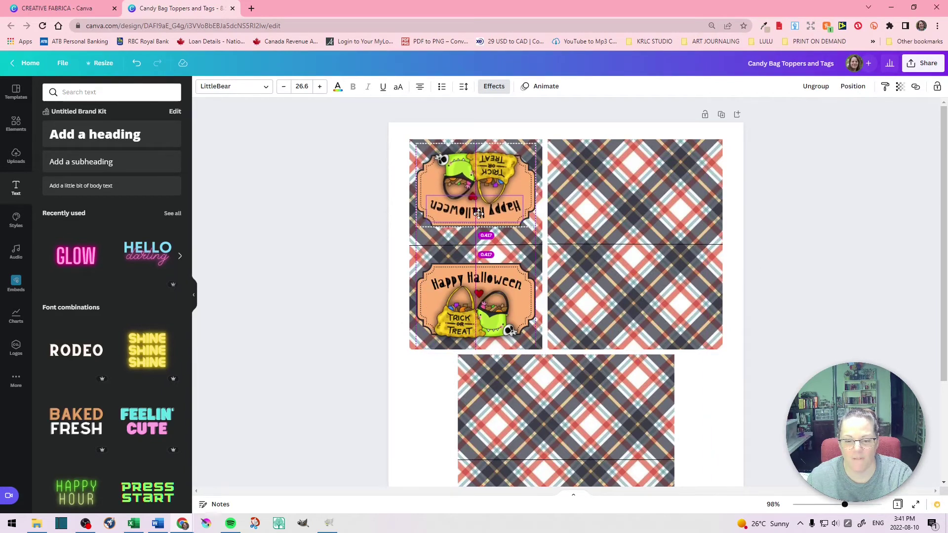
drag(478, 213, 478, 213)
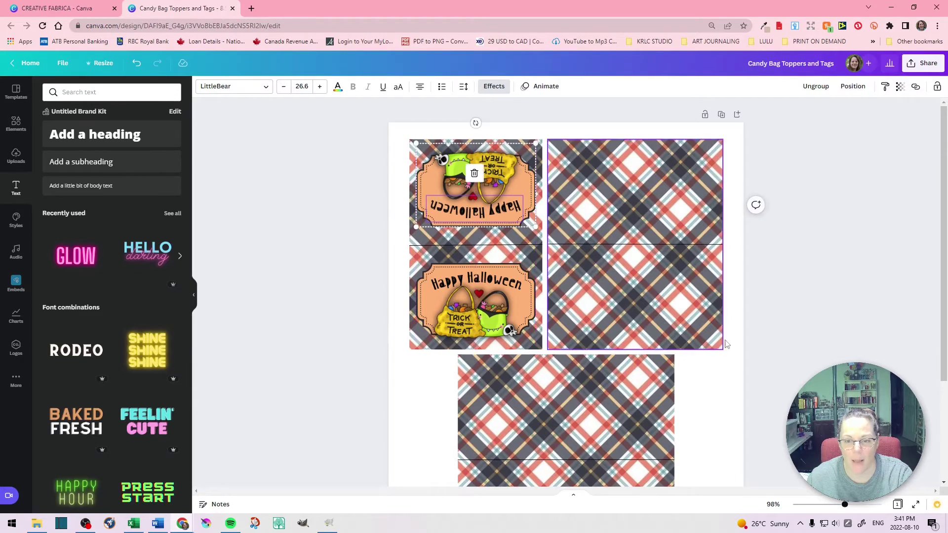
click(734, 412)
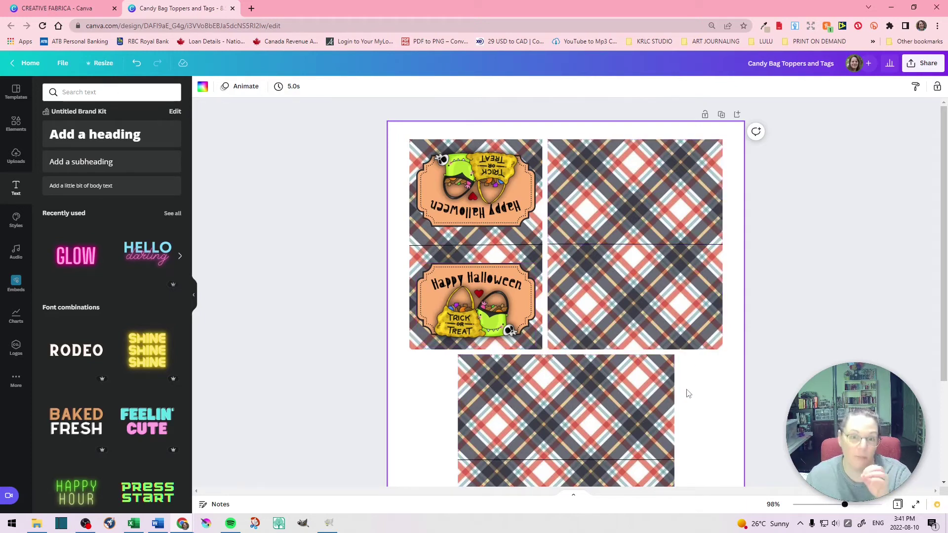
Step: Duplicate the upright label group and place the copy on the lower half of the second, wider topper
click(470, 299)
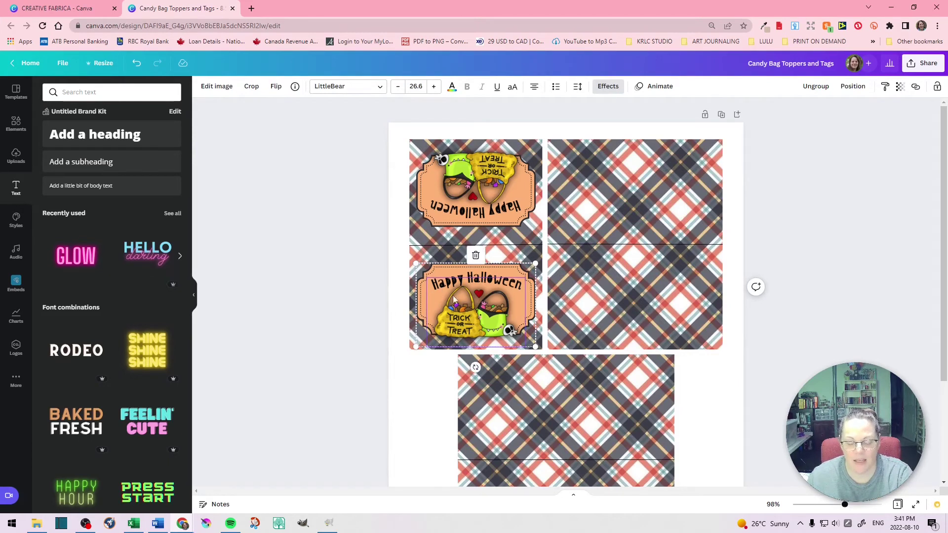
click(534, 265)
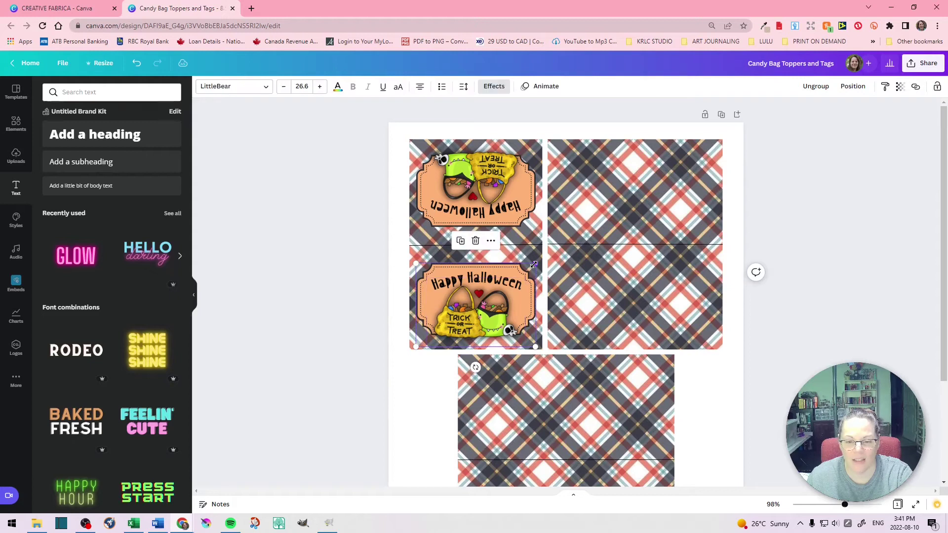
click(460, 242)
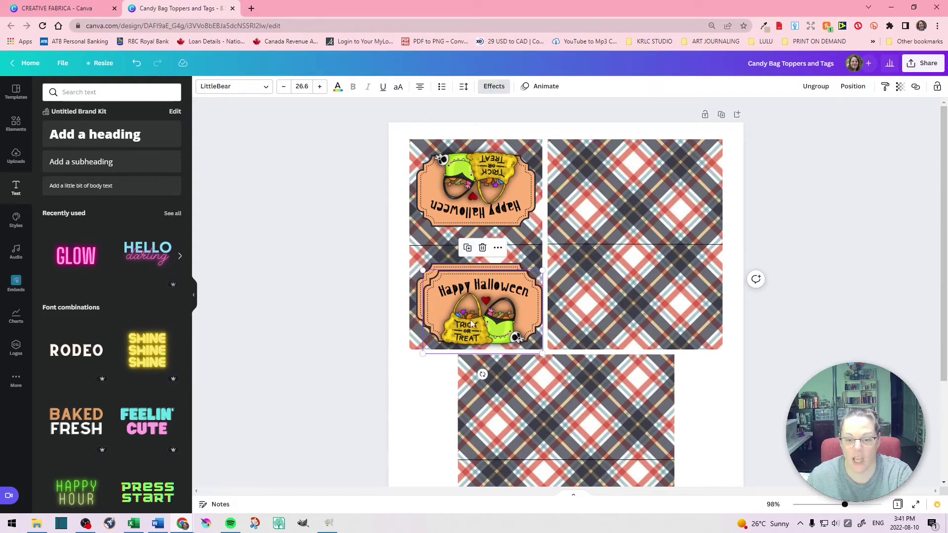
drag(466, 311, 619, 300)
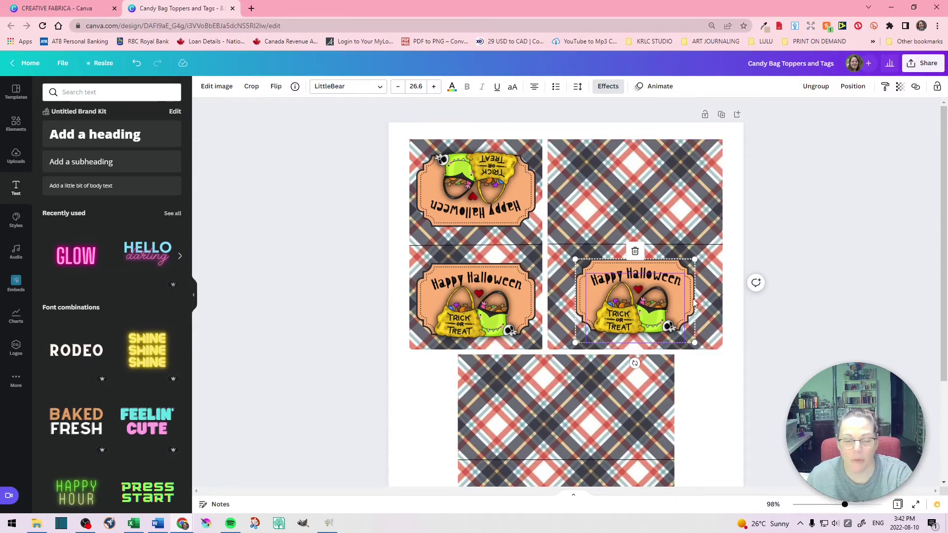
click(713, 381)
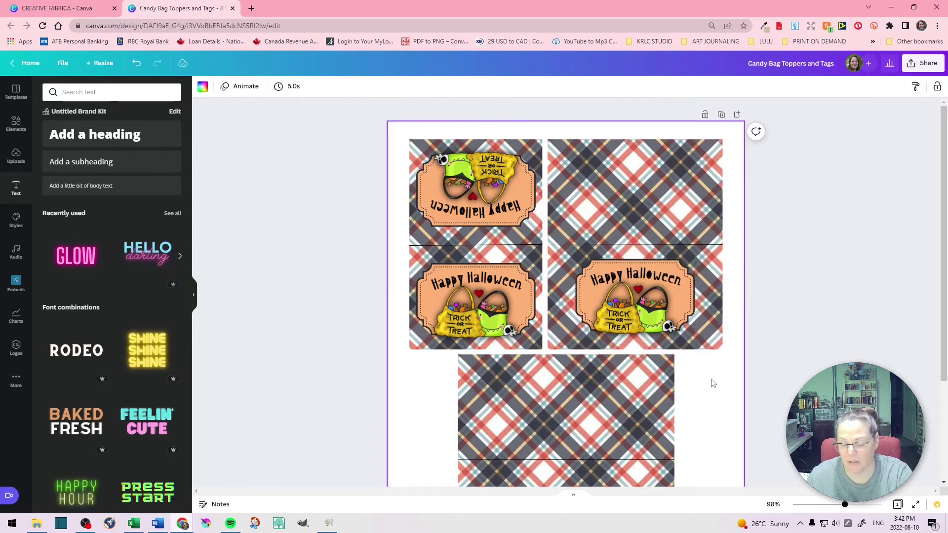
Step: Ungroup the second topper's label, enlarge its orange frame slightly and recenter the frame below the fold line
click(690, 304)
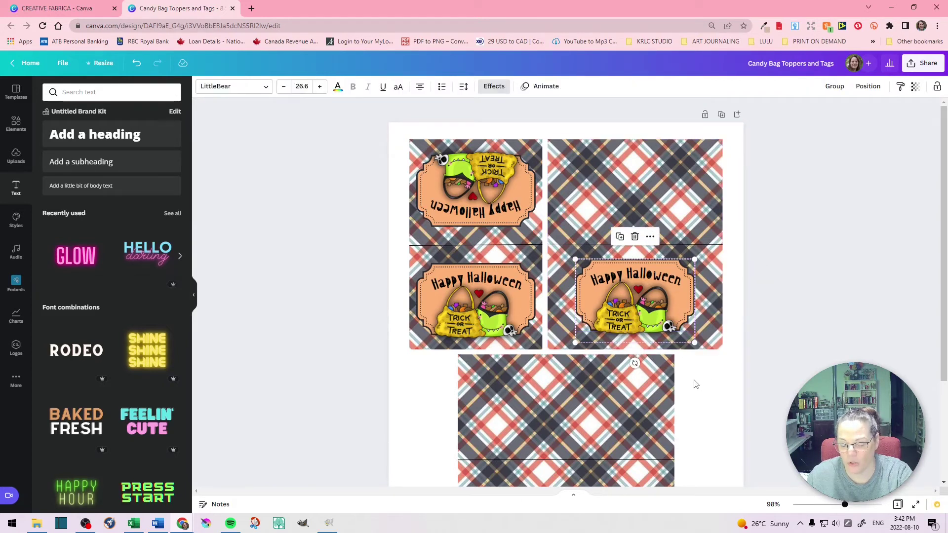
click(711, 403)
click(694, 304)
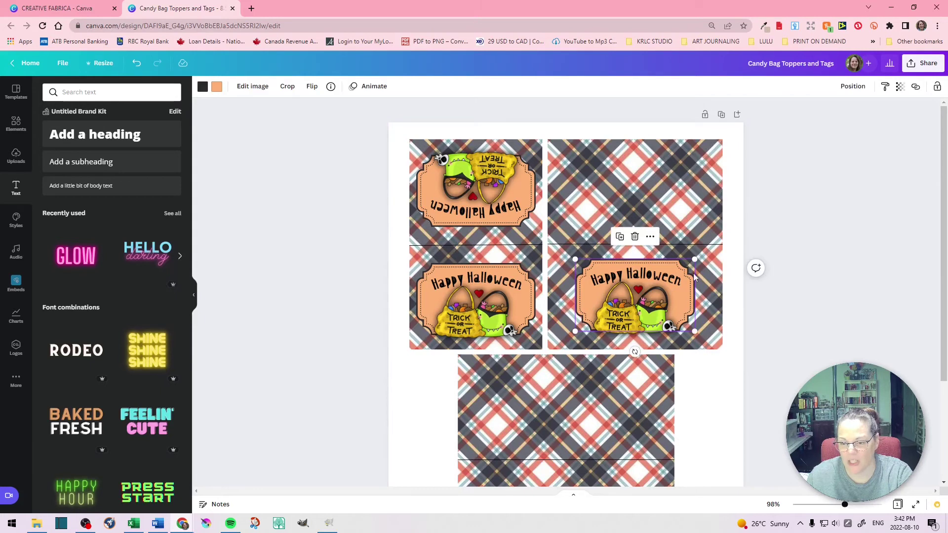
drag(697, 260, 708, 252)
drag(690, 297, 686, 302)
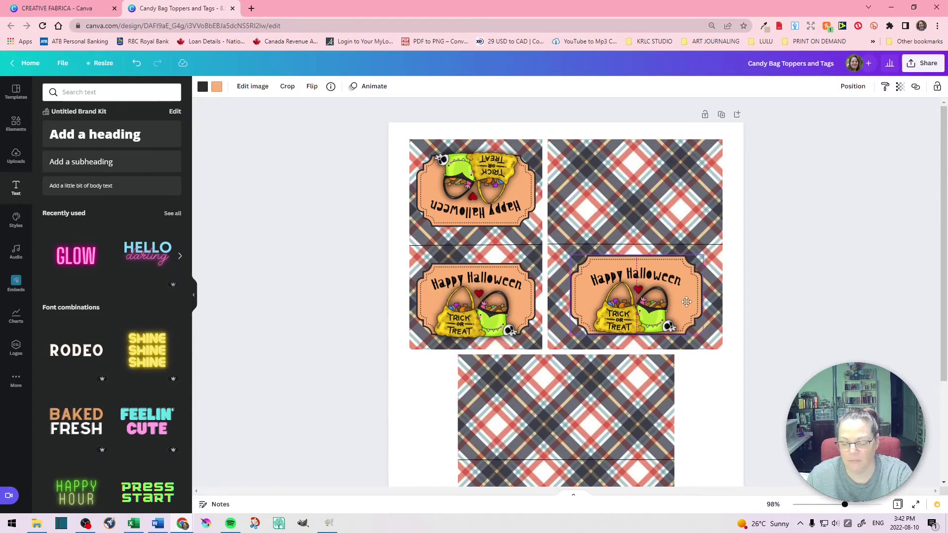
drag(686, 302, 686, 305)
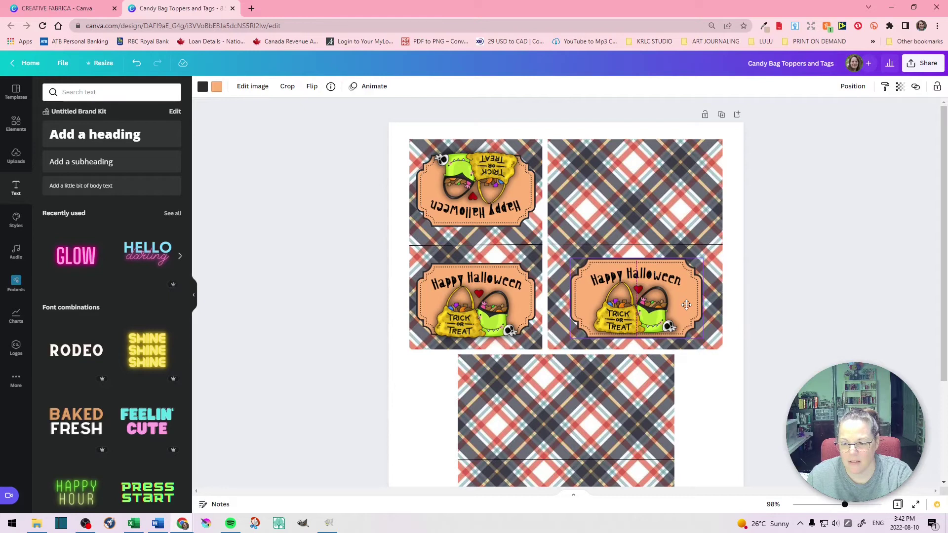
click(738, 274)
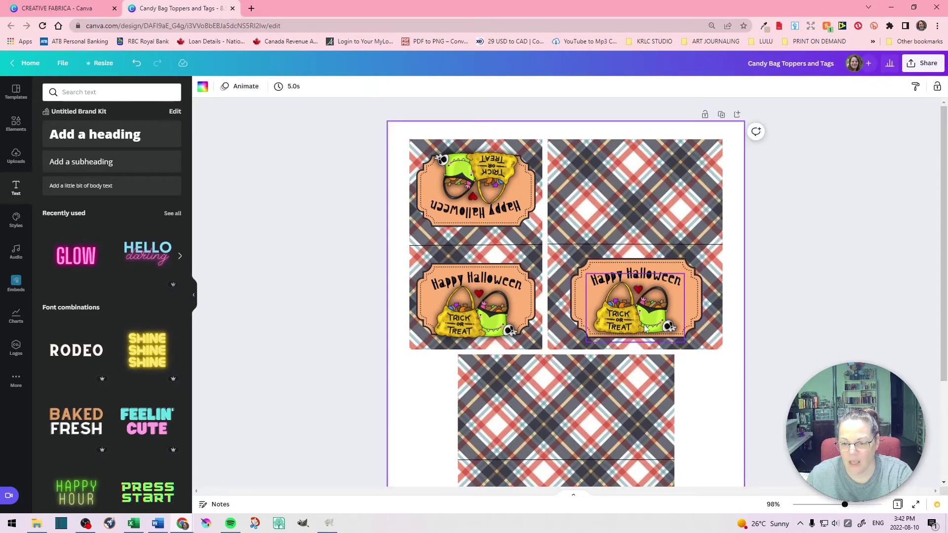
Step: Move the second topper's candy bags slightly lower and enlarge its greeting to size 29.6, repositioning it near the top of the frame
drag(646, 330, 646, 327)
click(714, 425)
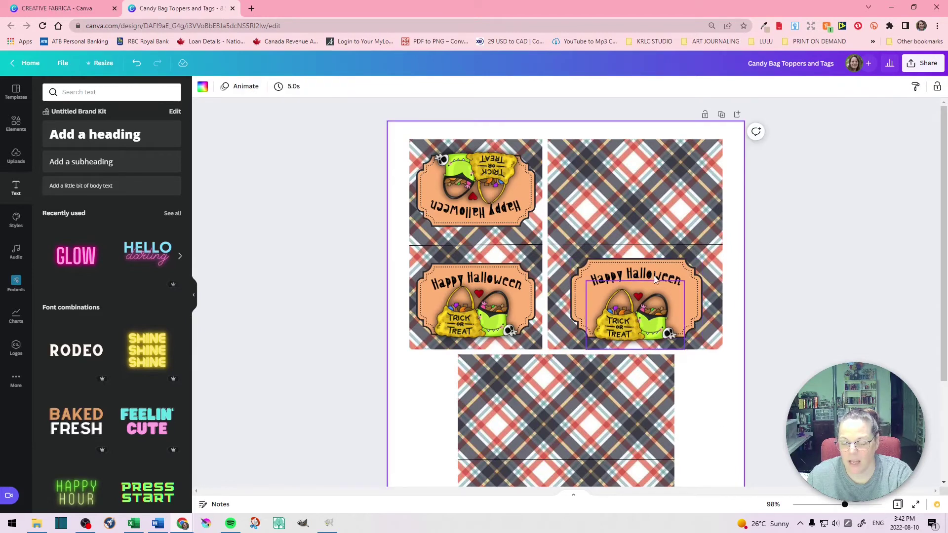
click(673, 287)
drag(683, 290, 650, 280)
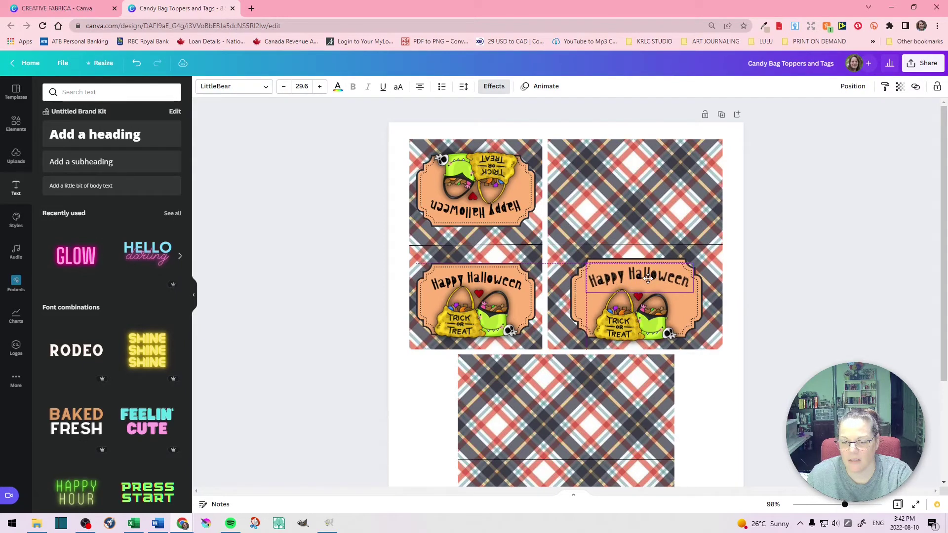
click(708, 410)
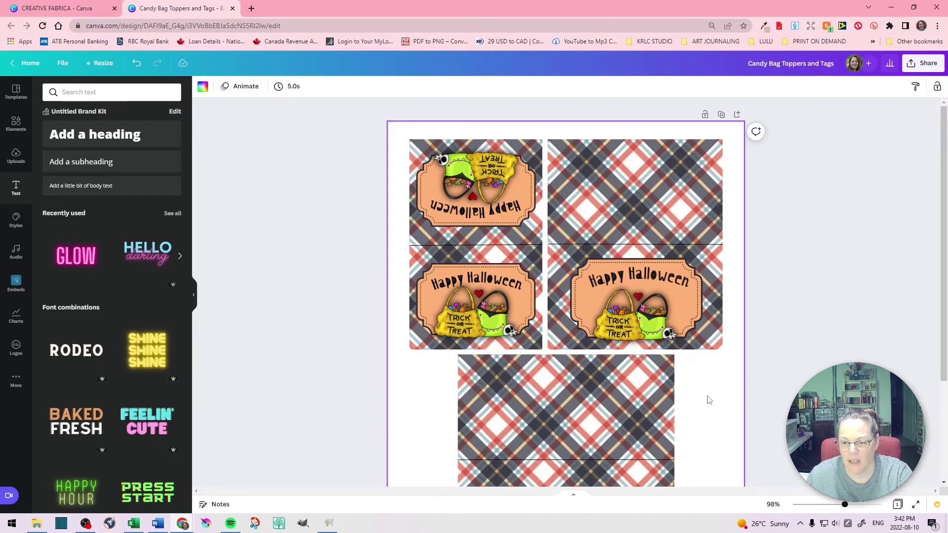
Step: Group the second topper's orange frame, candy bags and greeting into one label
click(638, 323)
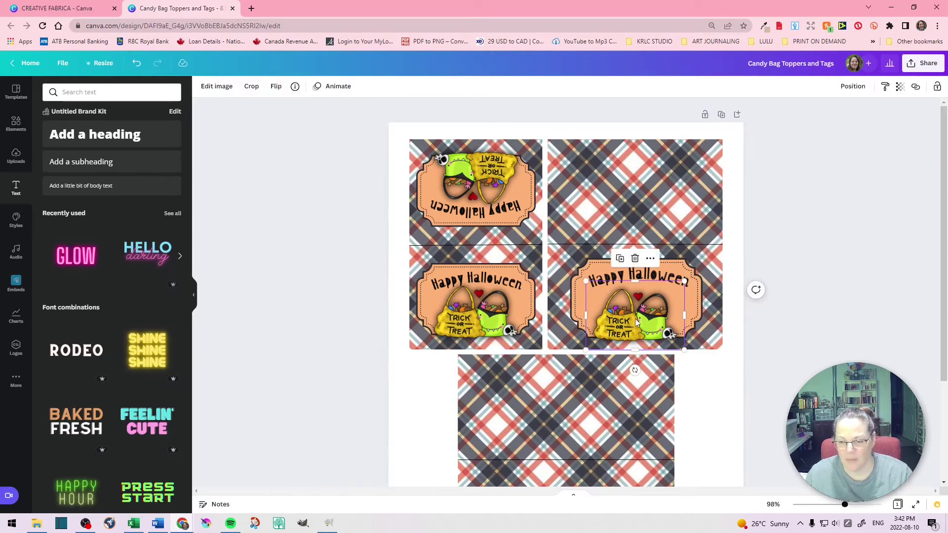
click(664, 280)
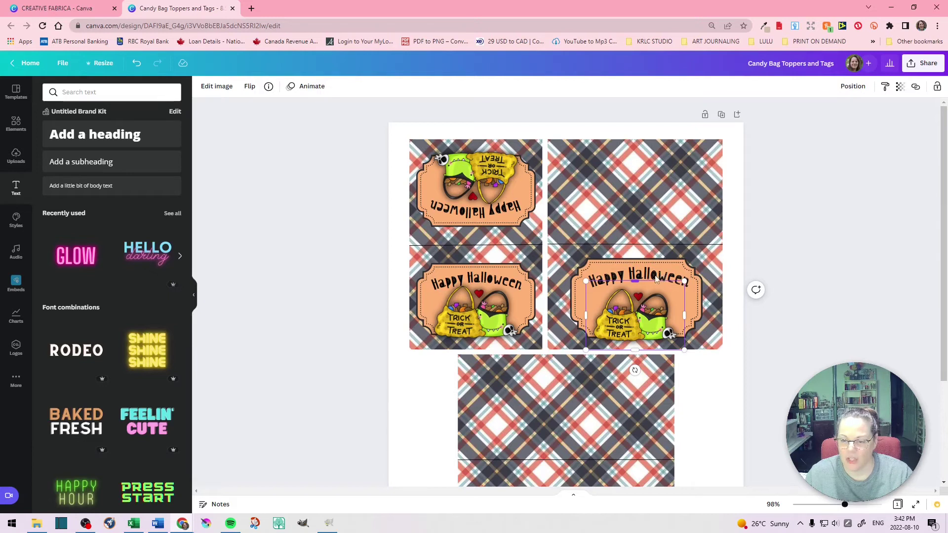
shift+click(656, 276)
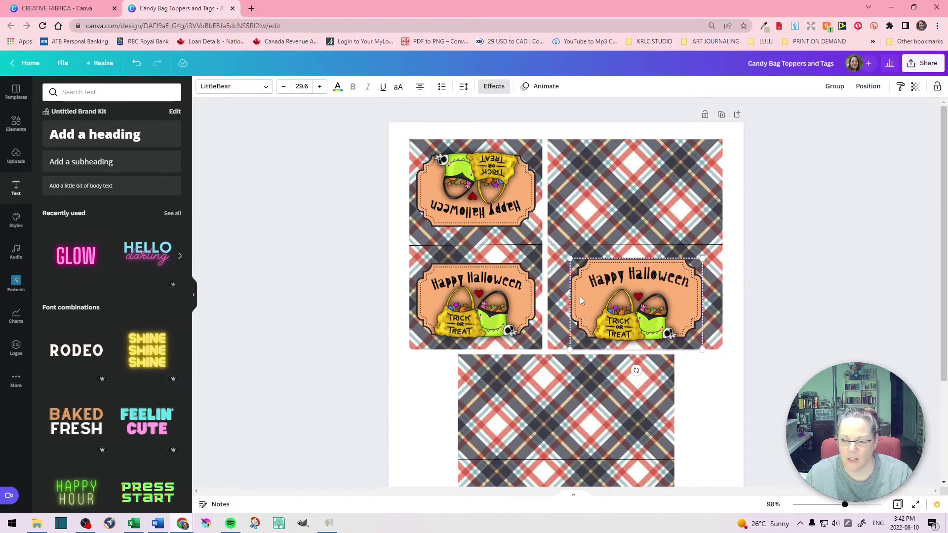
click(835, 86)
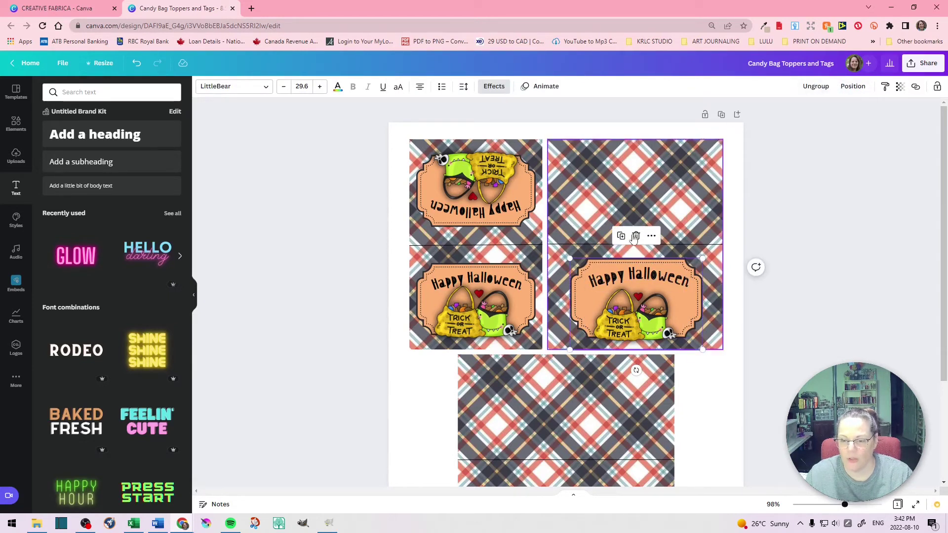
Step: Duplicate the second topper's label group, rotate the copy upside down and center it on that topper's upper half
drag(612, 295, 620, 302)
drag(643, 377, 644, 288)
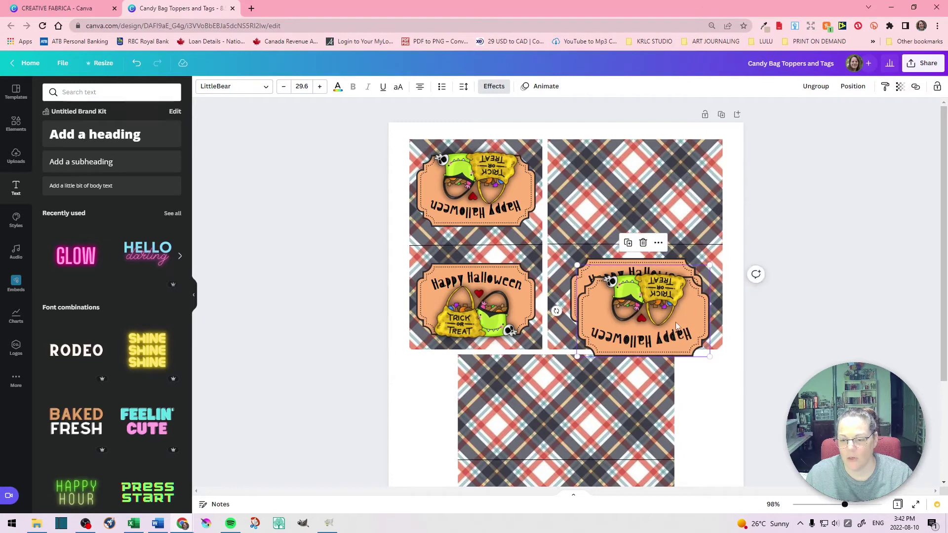
drag(675, 332, 668, 208)
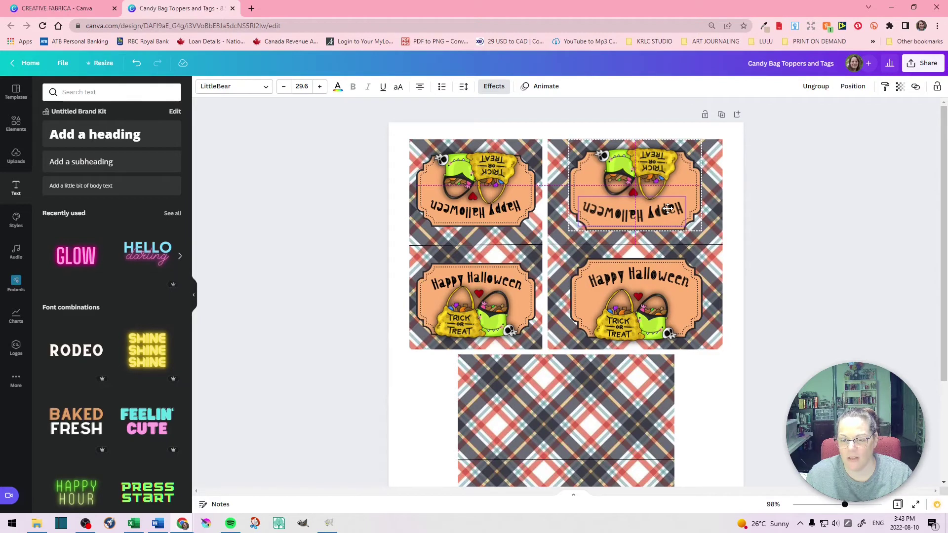
click(709, 421)
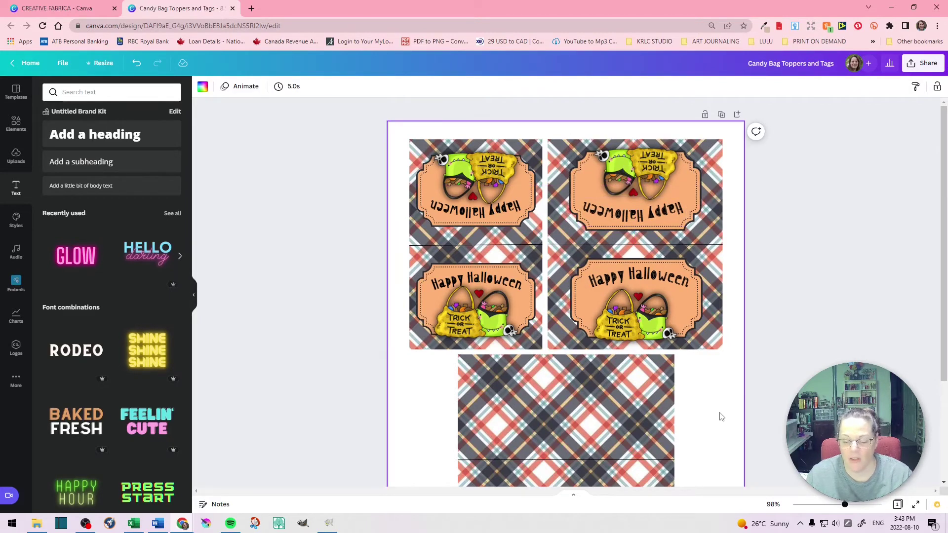
Step: Duplicate the second topper's upright label group and place the copy on the lower half of the third topper, below the fold line
scroll(718, 415, down, 1)
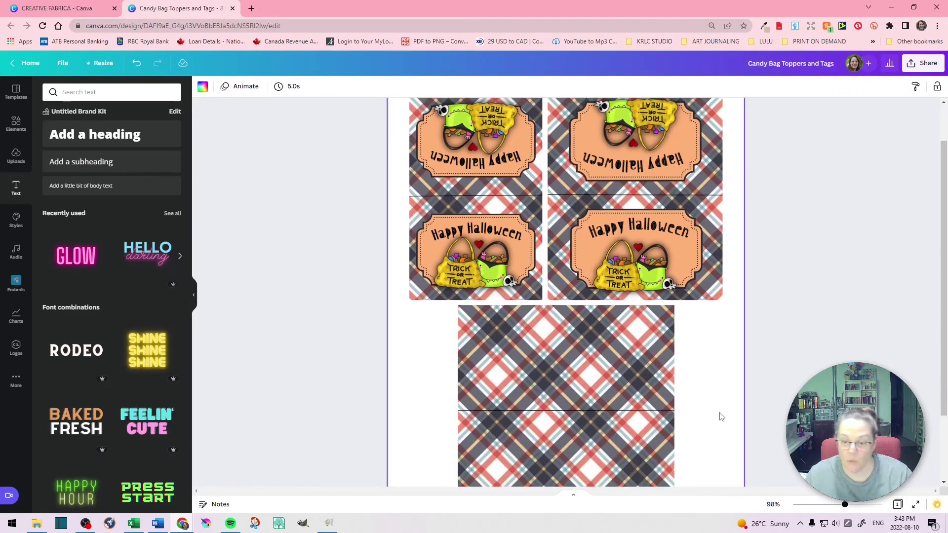
click(649, 245)
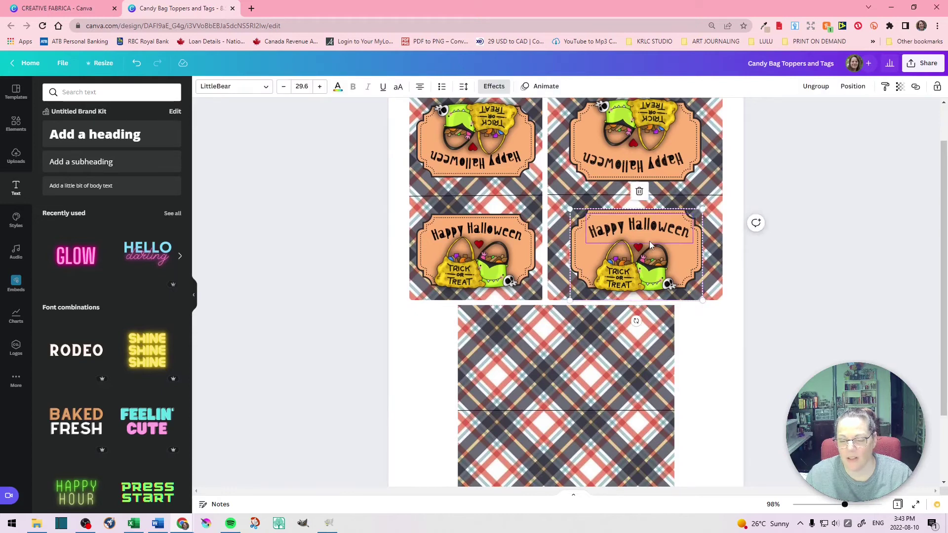
click(702, 301)
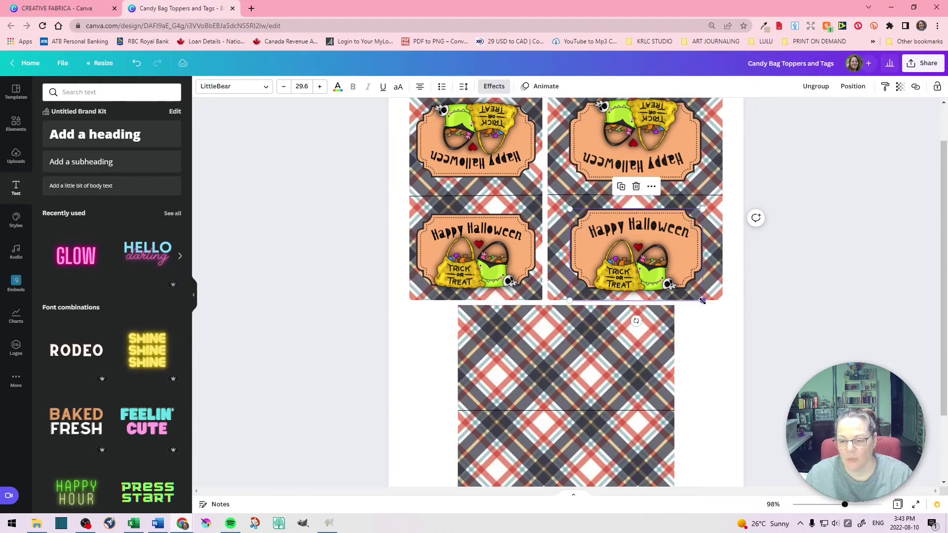
click(621, 187)
drag(658, 256, 573, 446)
scroll(639, 419, down, 2)
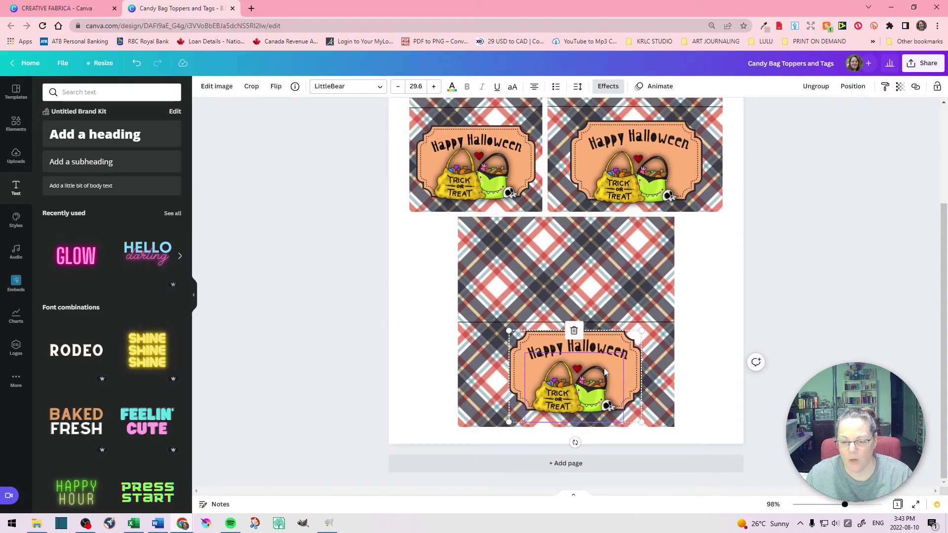
drag(608, 374, 582, 378)
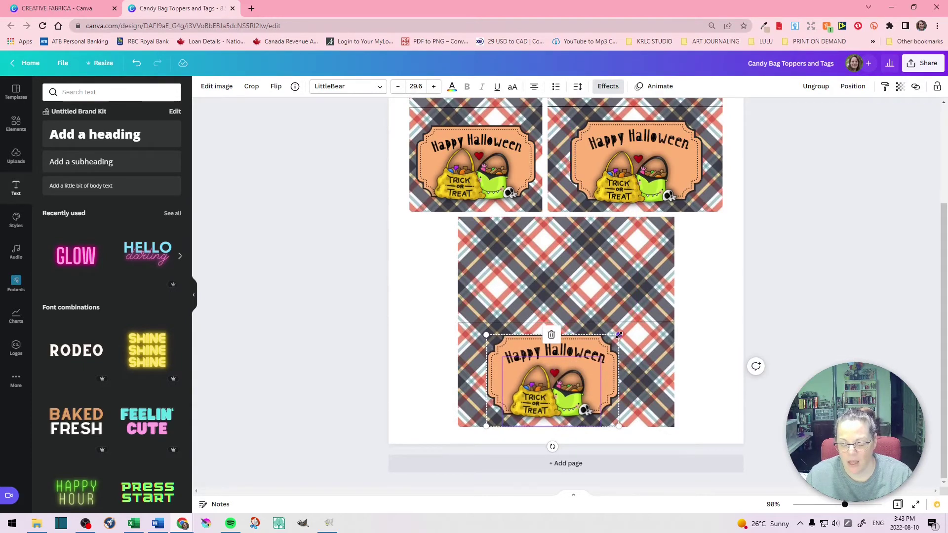
Step: Enlarge the third topper's label group until its greeting reaches size 30.9, and ungroup it
click(585, 363)
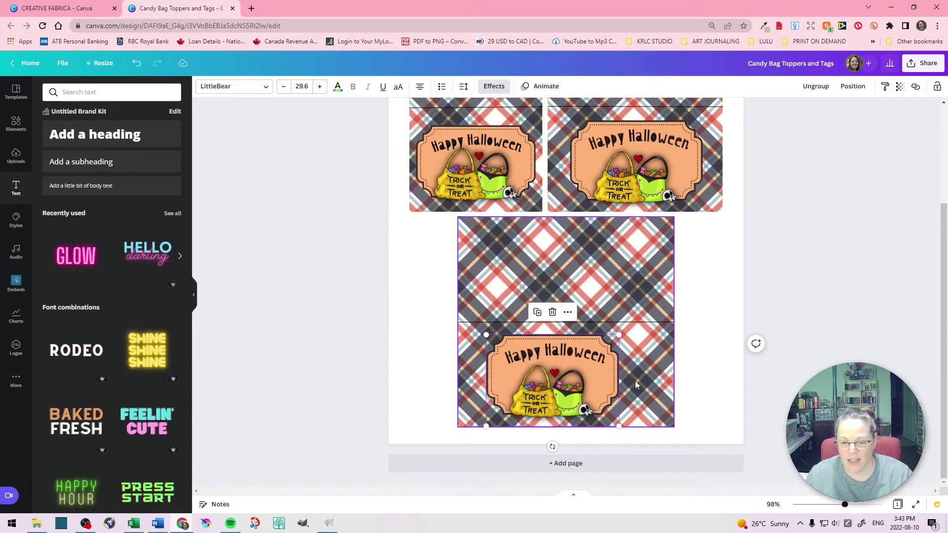
drag(620, 336, 625, 331)
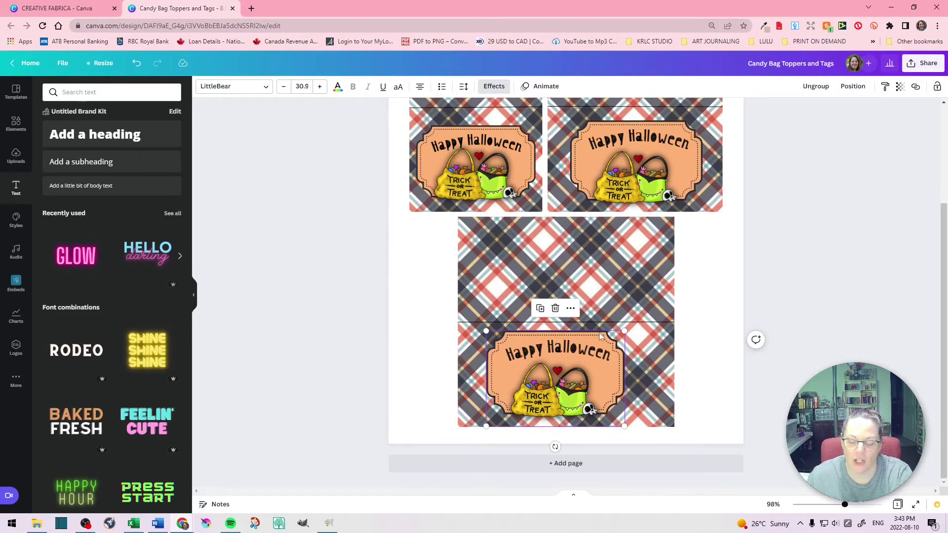
click(815, 87)
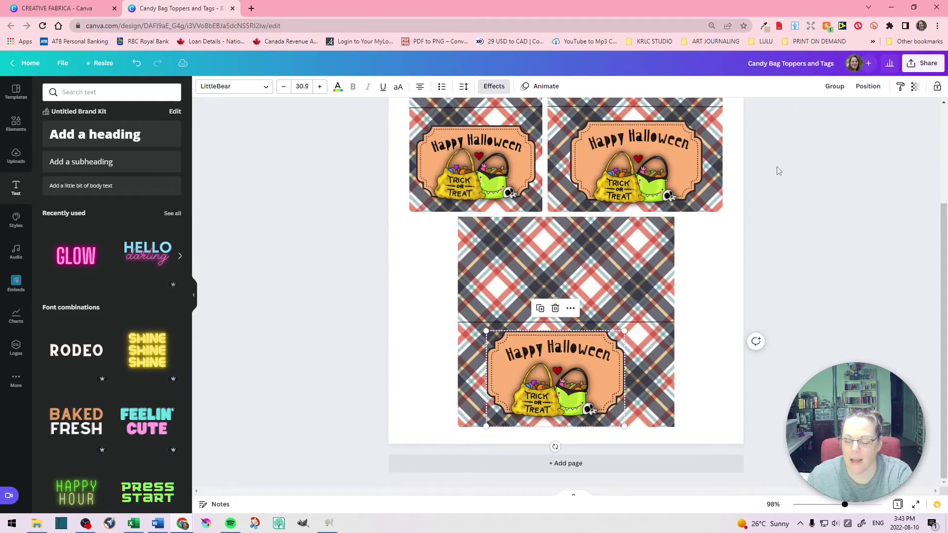
click(688, 381)
Step: Enlarge the third topper's orange frame on its own, reposition it below the fold line and center it horizontally on the page
click(620, 373)
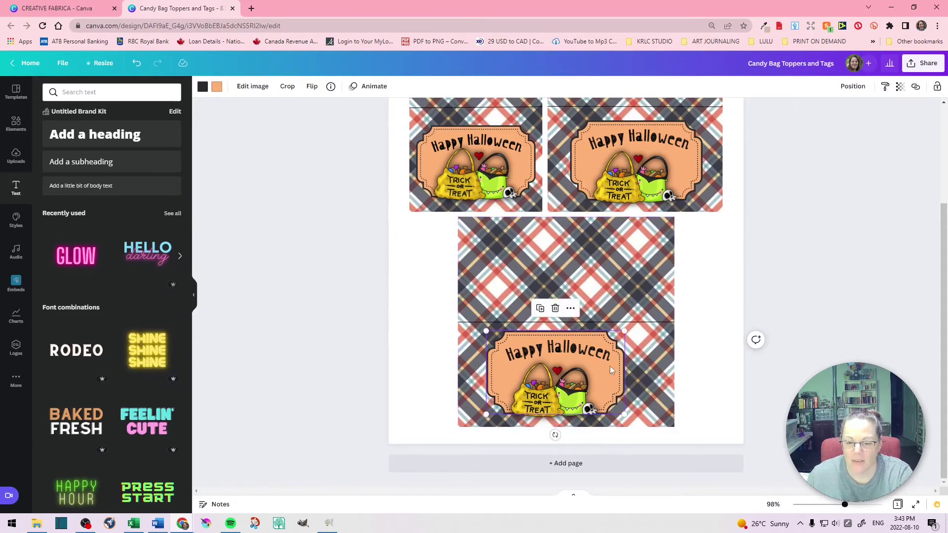
drag(487, 334, 472, 324)
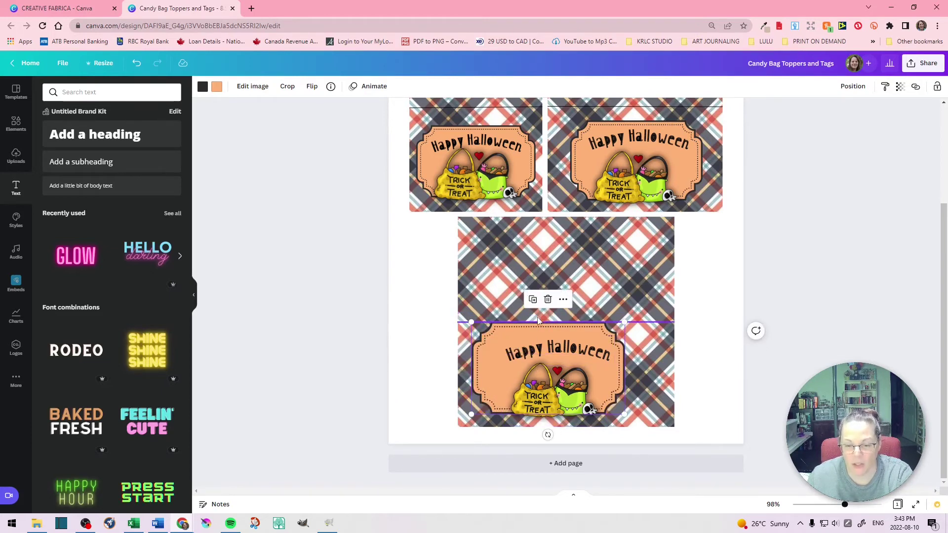
drag(469, 322, 480, 328)
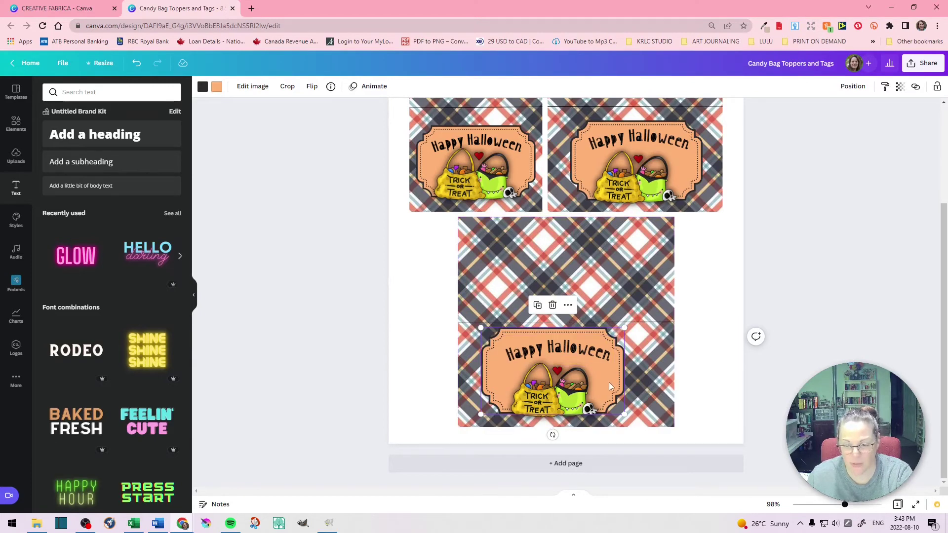
drag(614, 384, 619, 388)
drag(631, 335, 642, 330)
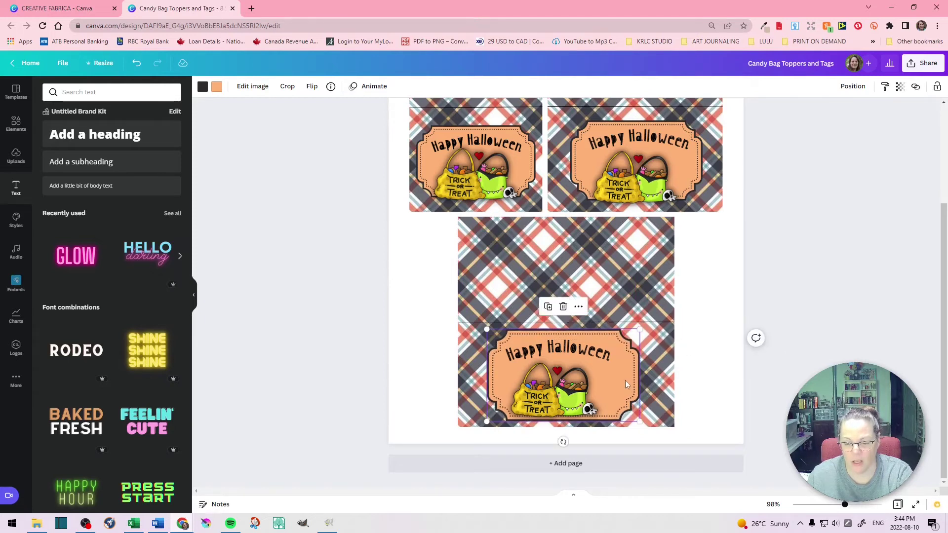
drag(626, 385, 625, 386)
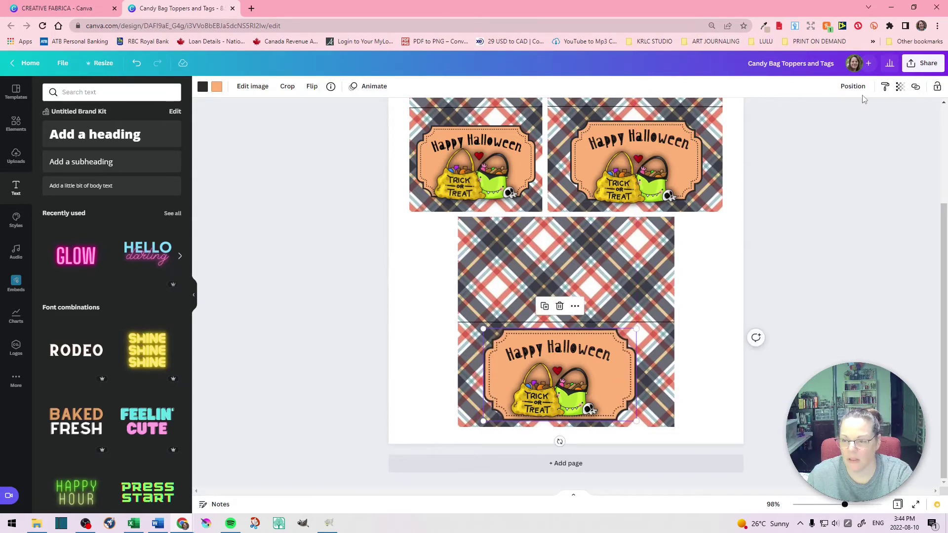
click(853, 87)
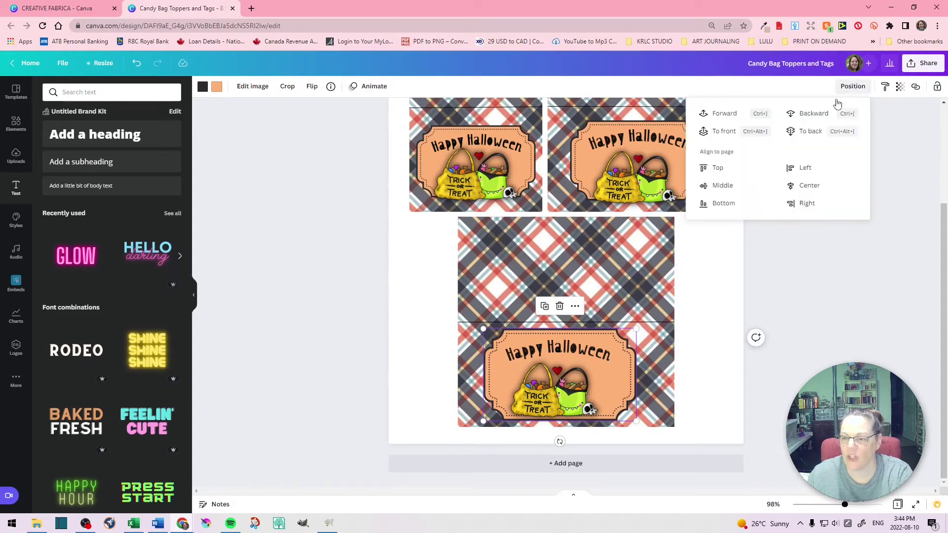
click(807, 184)
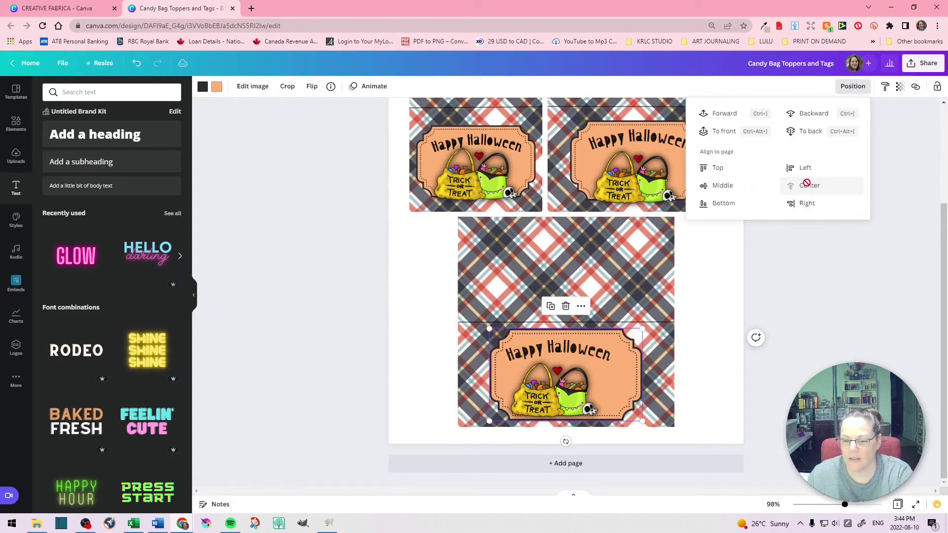
click(713, 397)
Step: Enlarge the third topper's frame slightly more and realign it to the page's horizontal center
click(494, 415)
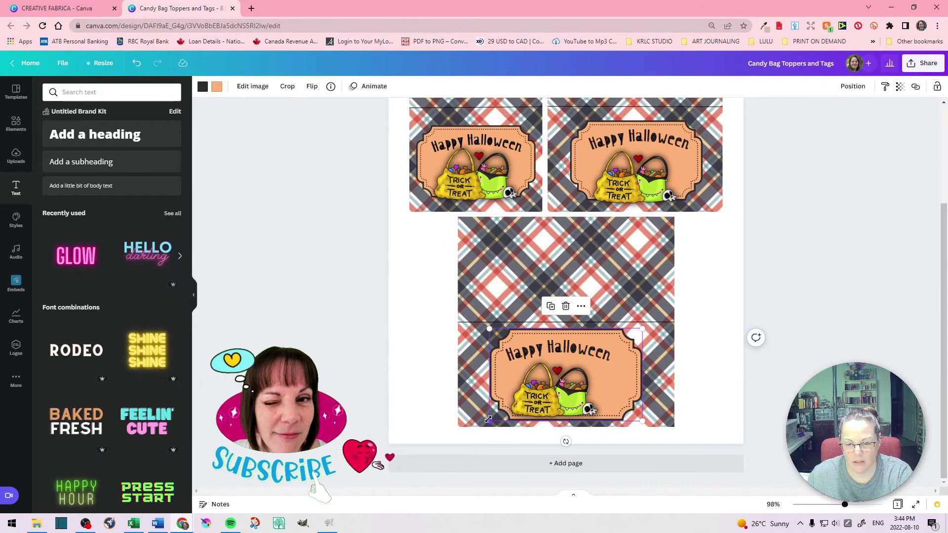
drag(487, 419, 486, 423)
click(664, 344)
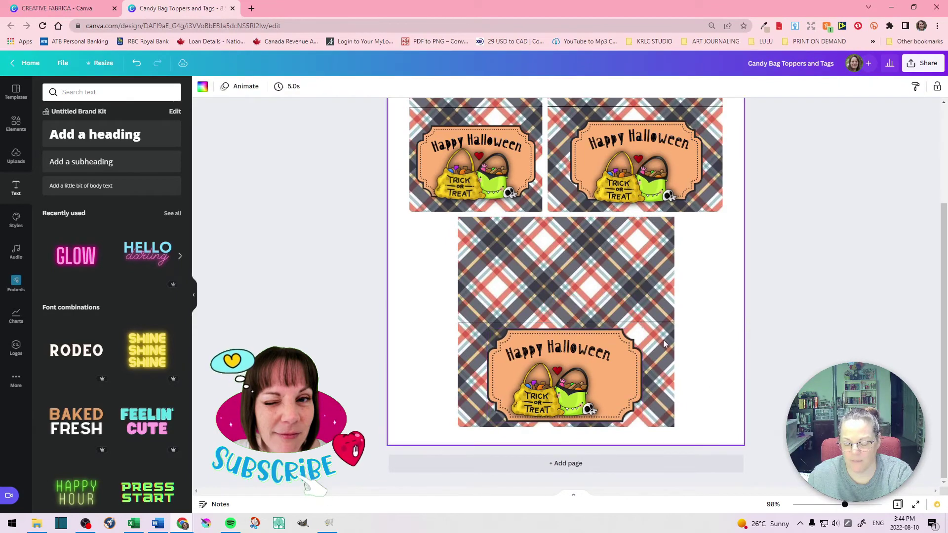
click(634, 348)
click(853, 85)
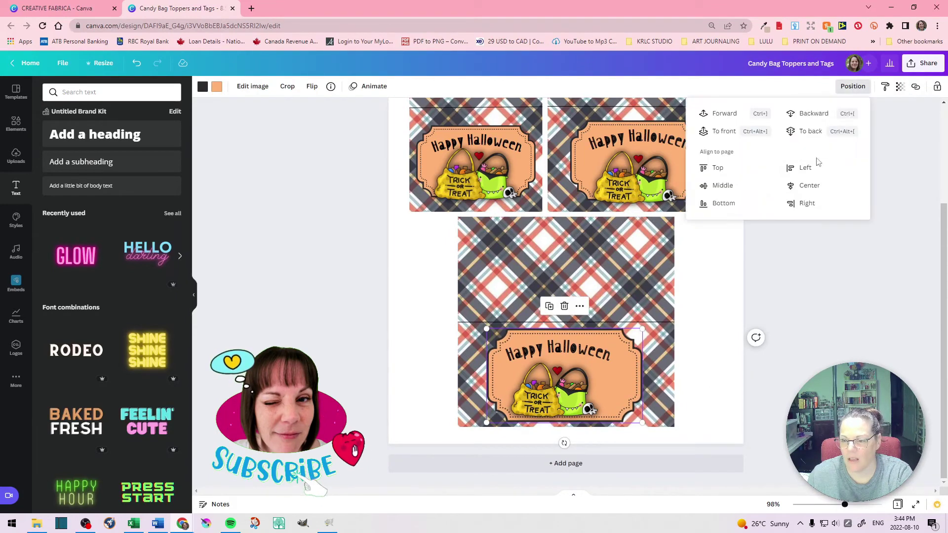
click(810, 186)
click(663, 294)
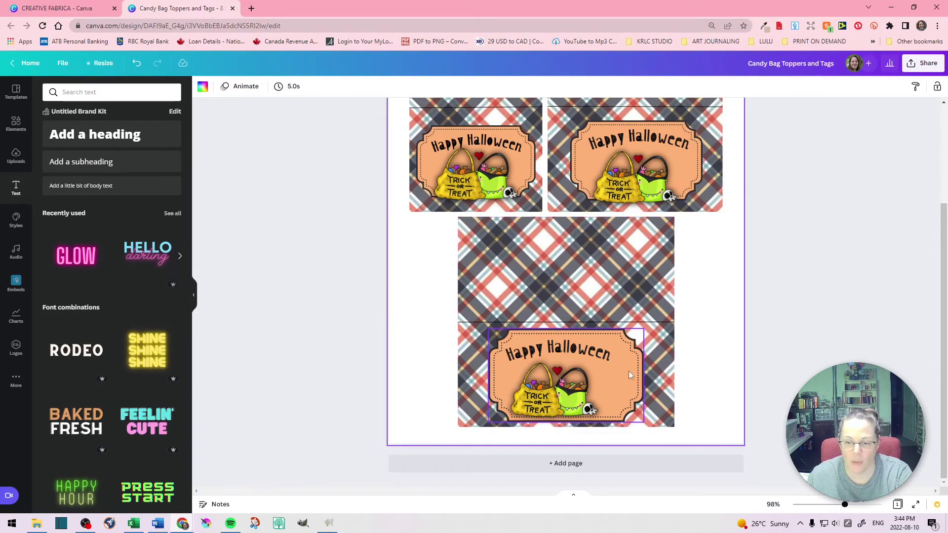
Step: Enlarge the third topper's "Happy Halloween" greeting to size 34.9 and center it near the top of the frame
drag(562, 349, 568, 347)
drag(620, 364, 596, 353)
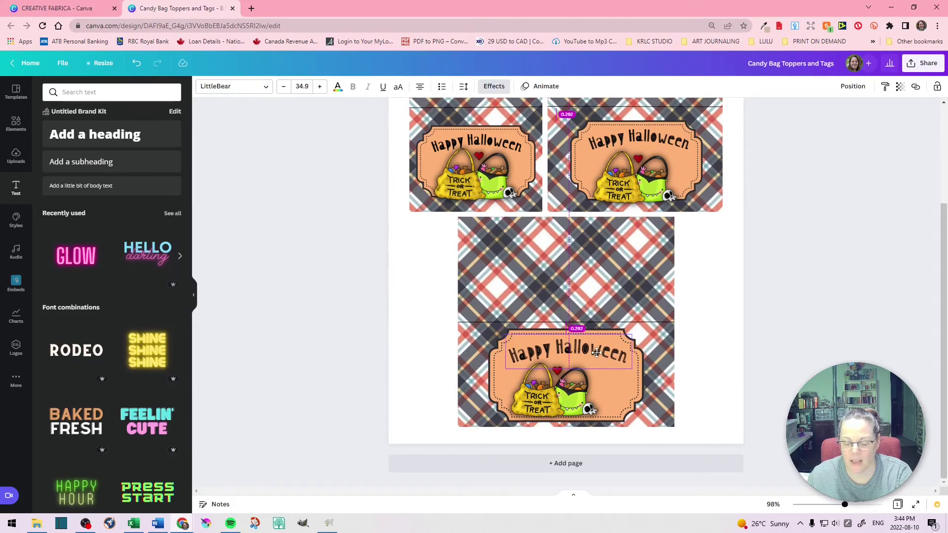
drag(597, 352, 596, 353)
click(853, 86)
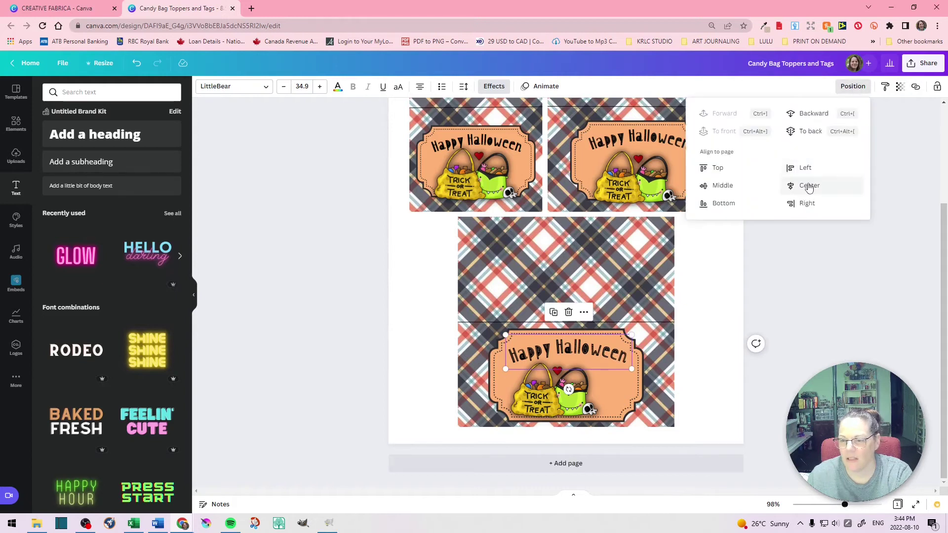
click(808, 186)
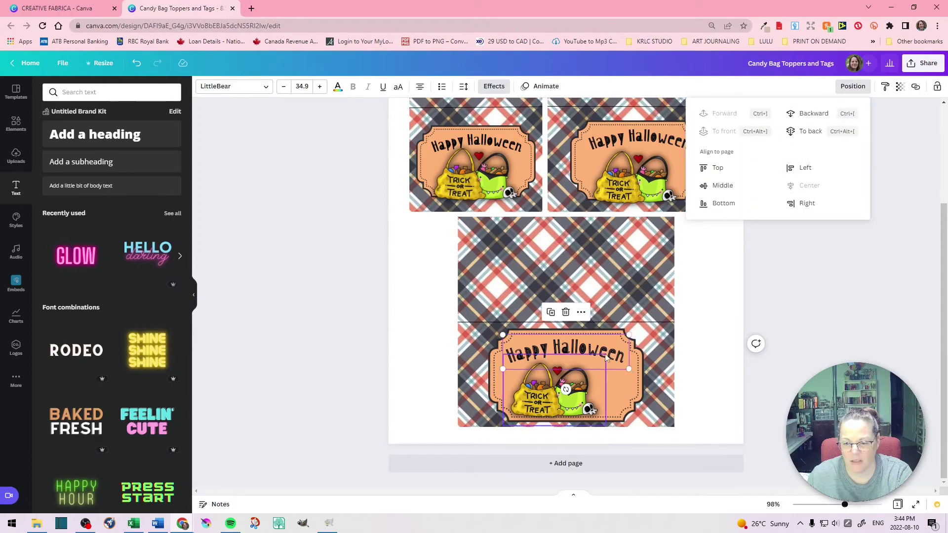
click(584, 352)
drag(584, 352, 585, 350)
click(709, 377)
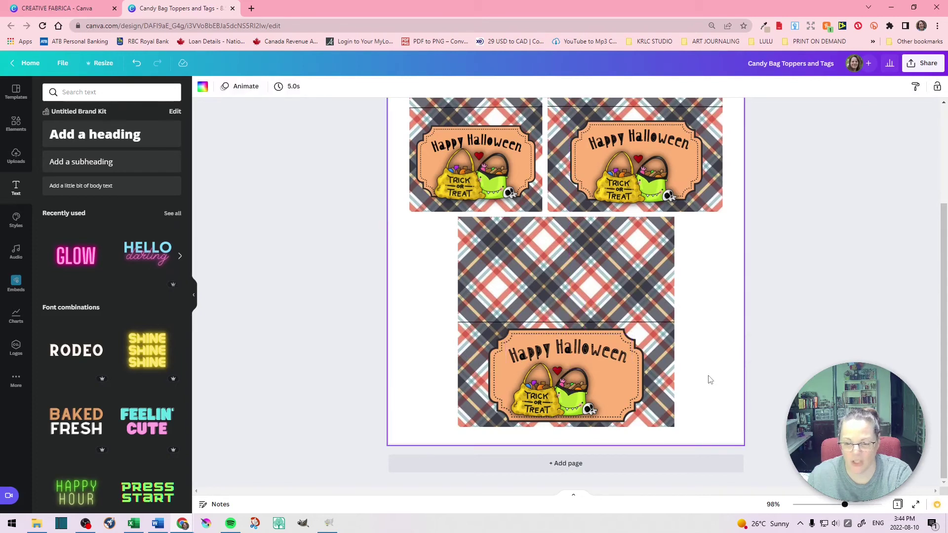
Step: Enlarge the third topper's candy bags and center them beneath the greeting inside the frame
click(573, 404)
drag(565, 390, 570, 390)
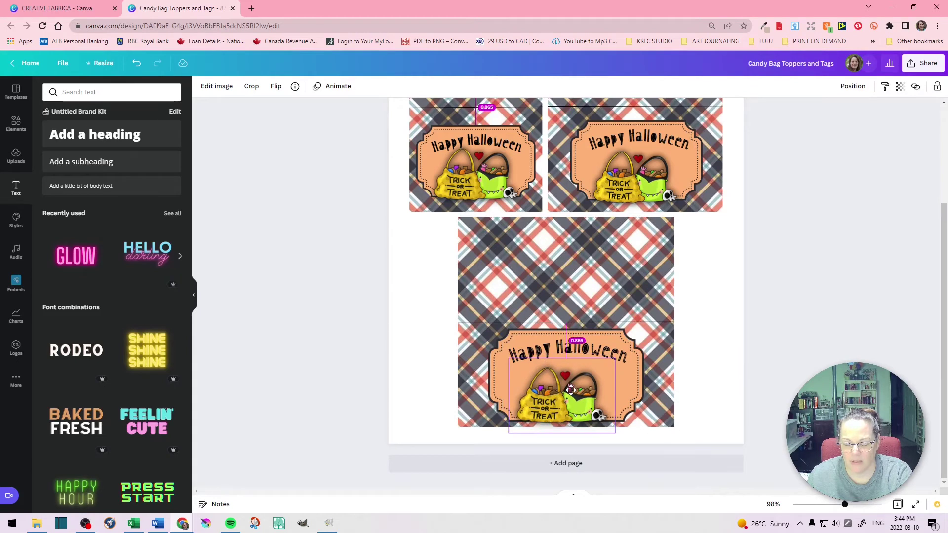
drag(615, 360, 626, 351)
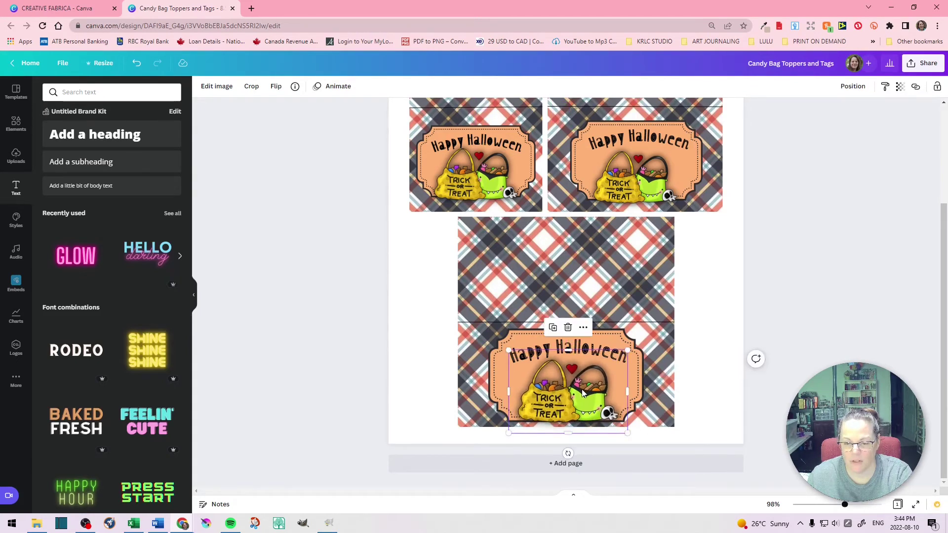
drag(582, 392, 622, 390)
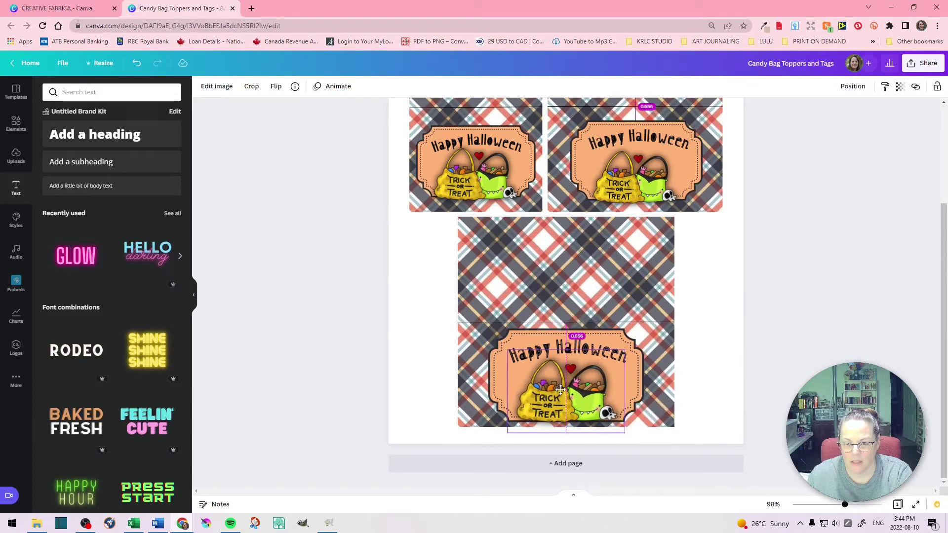
click(853, 87)
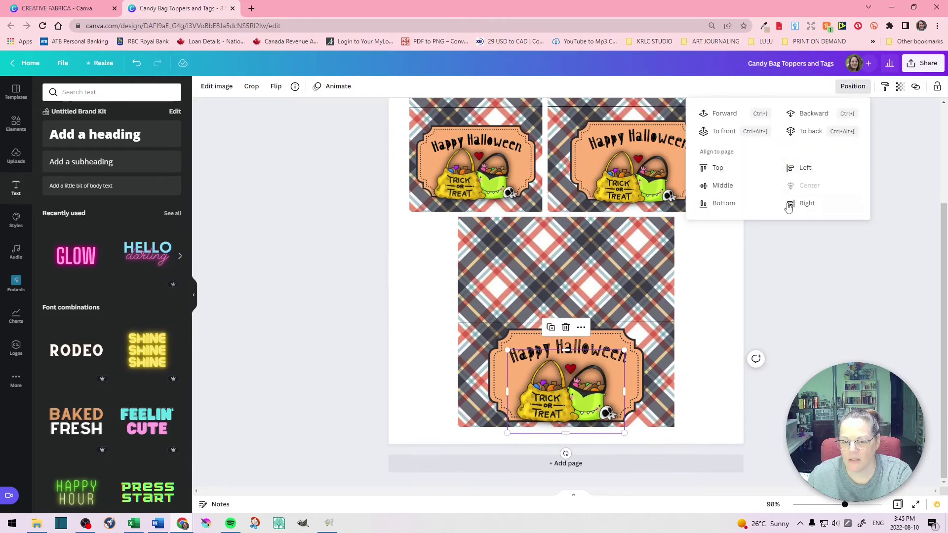
click(716, 369)
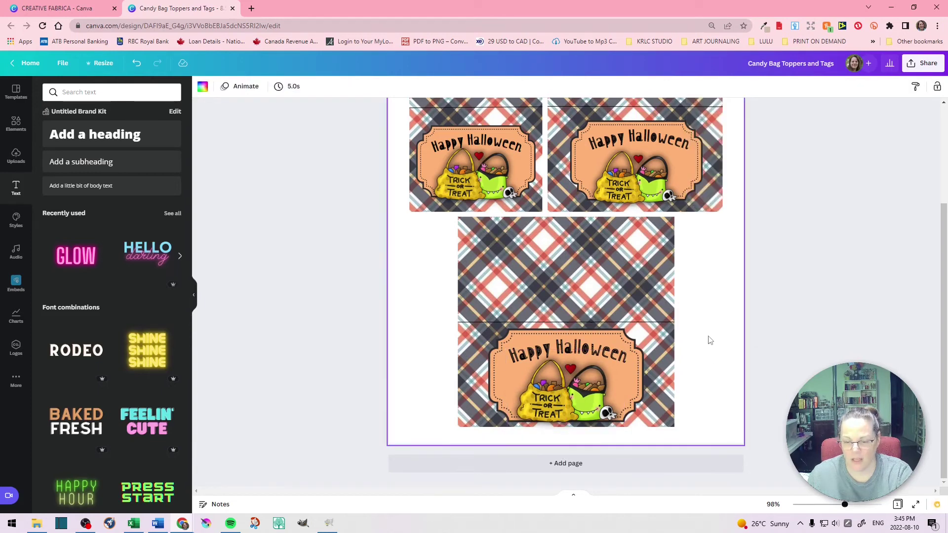
Step: Group the third topper's candy bags, greeting and orange frame into one unit and duplicate the group
click(564, 401)
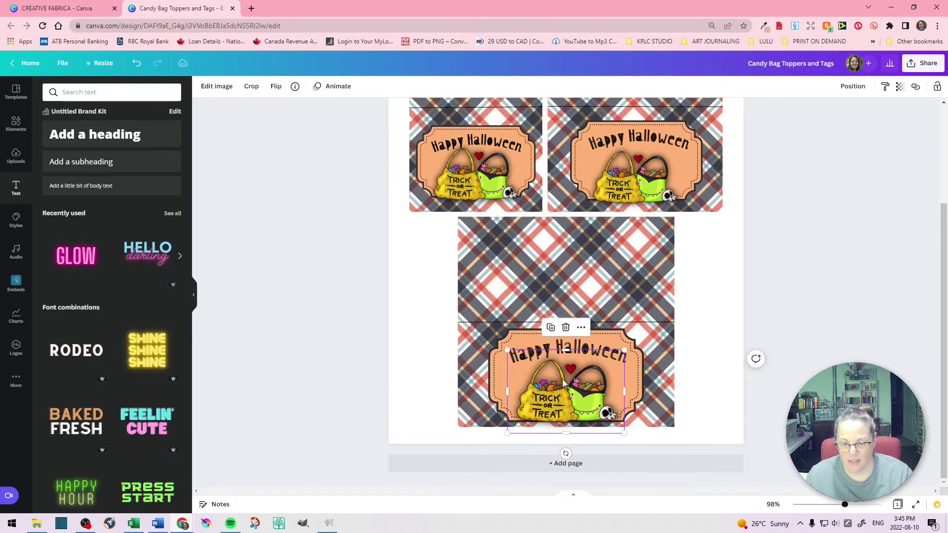
click(543, 347)
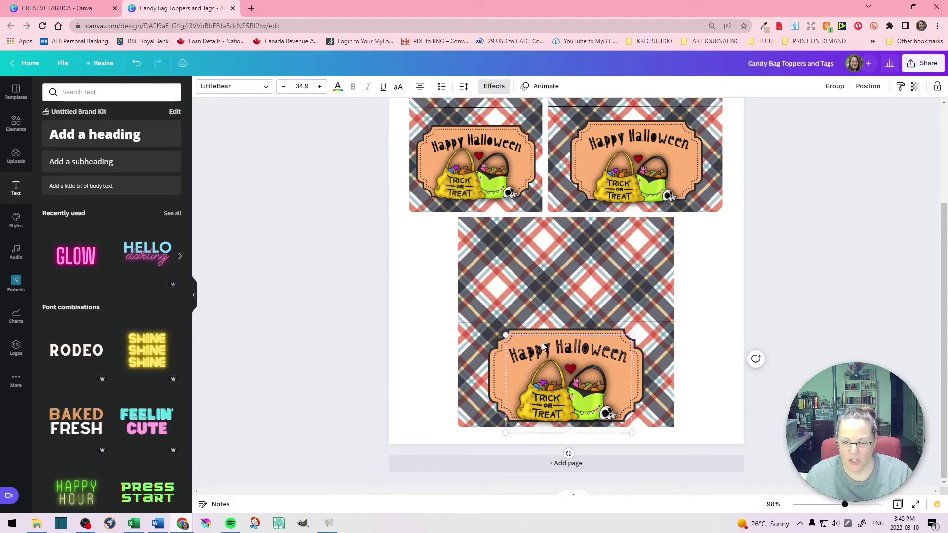
shift+click(496, 366)
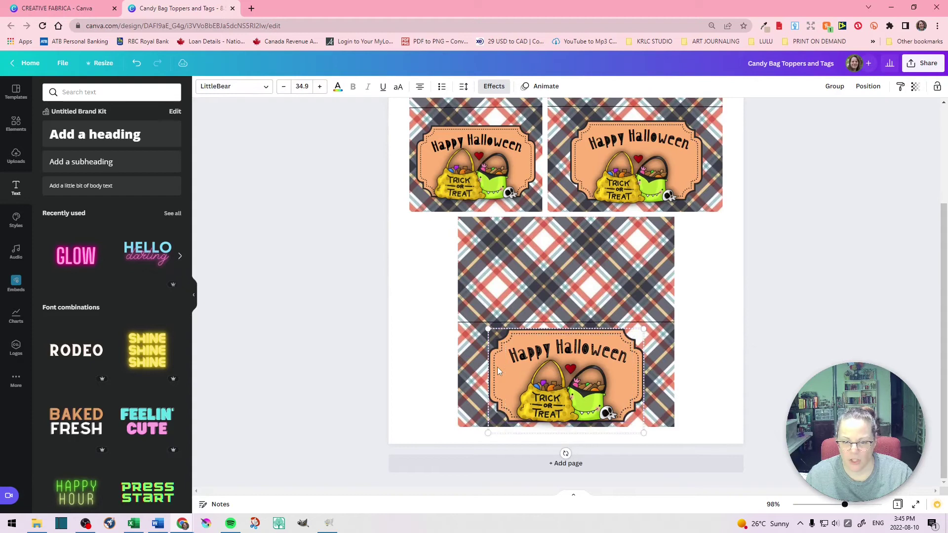
click(835, 86)
click(552, 307)
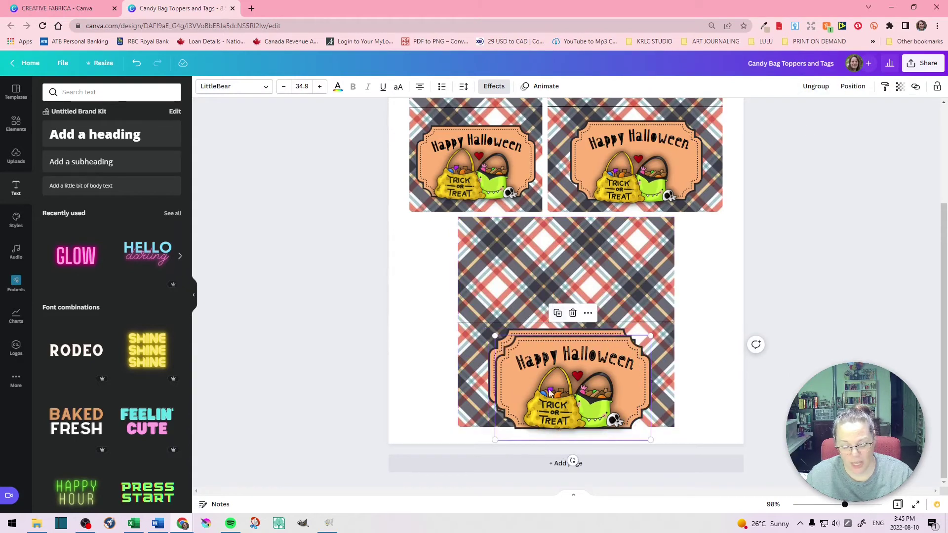
Step: Rotate the duplicated greeting group 180° and position it above the third topper's fold line, aligned with the original
drag(573, 461, 571, 308)
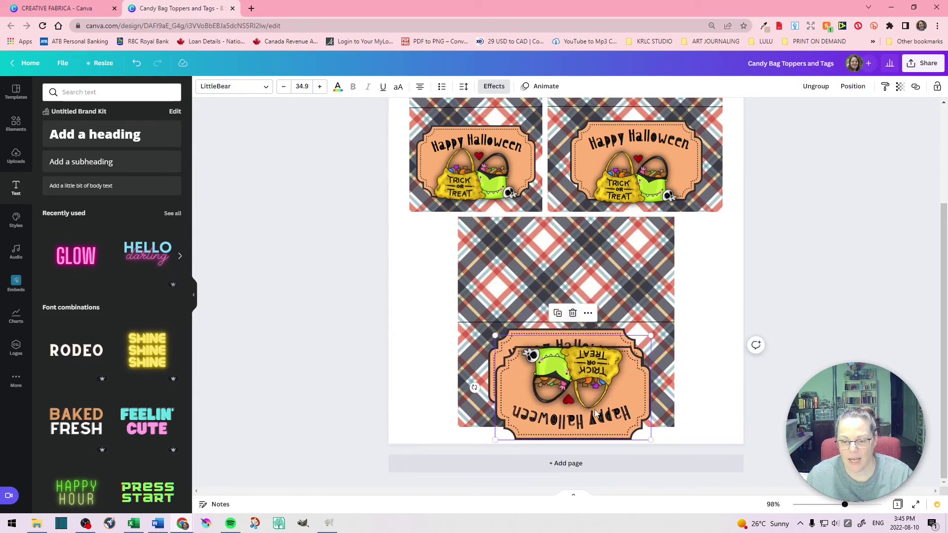
drag(590, 396, 587, 290)
click(715, 388)
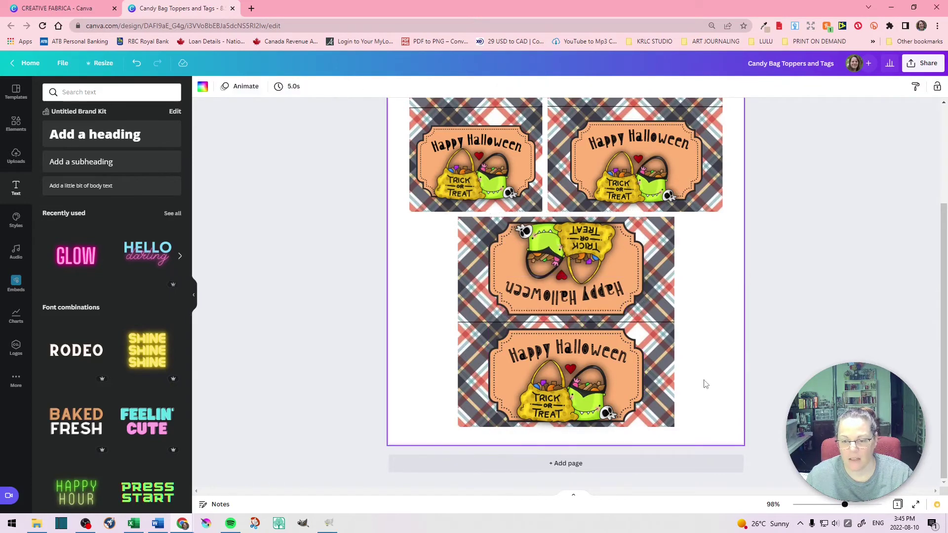
Step: Add a blank second page after the finished topper page
scroll(717, 371, up, 2)
scroll(720, 385, down, 2)
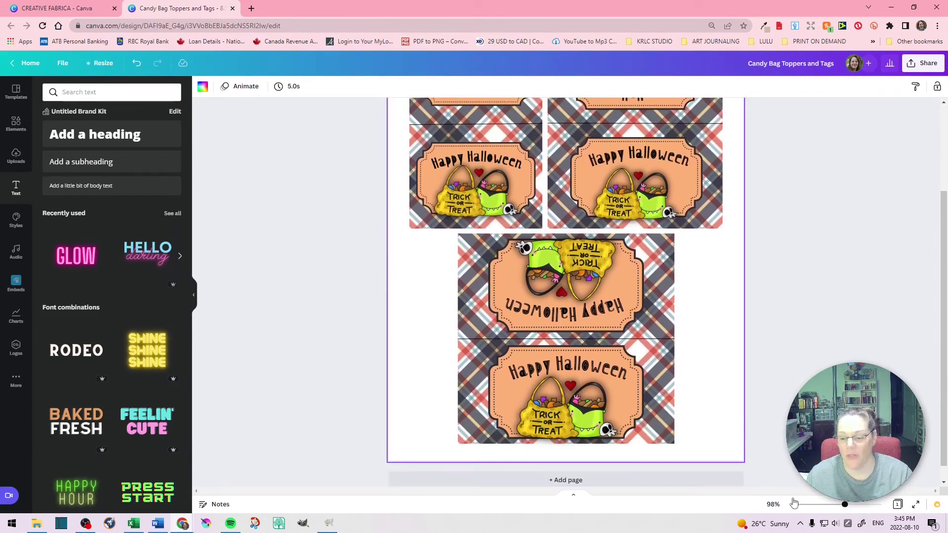
drag(845, 507, 833, 504)
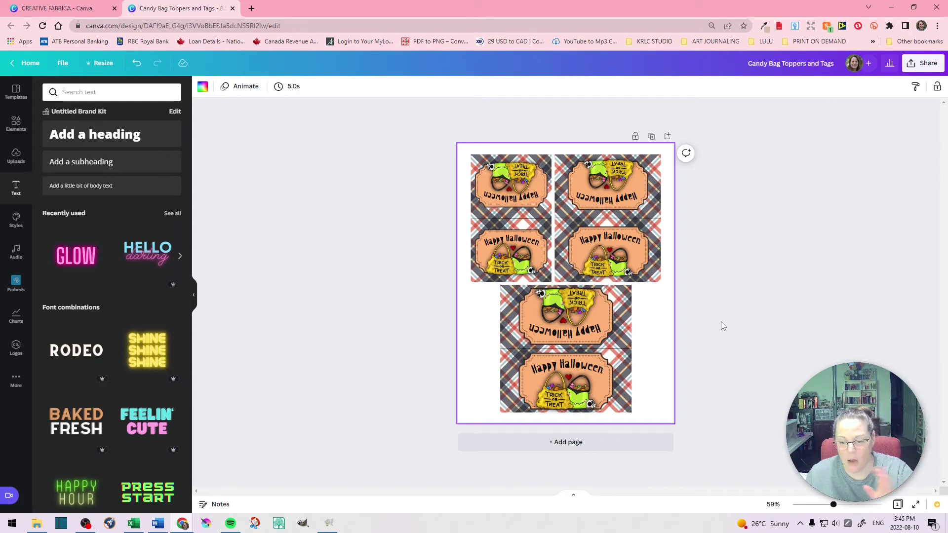
click(668, 135)
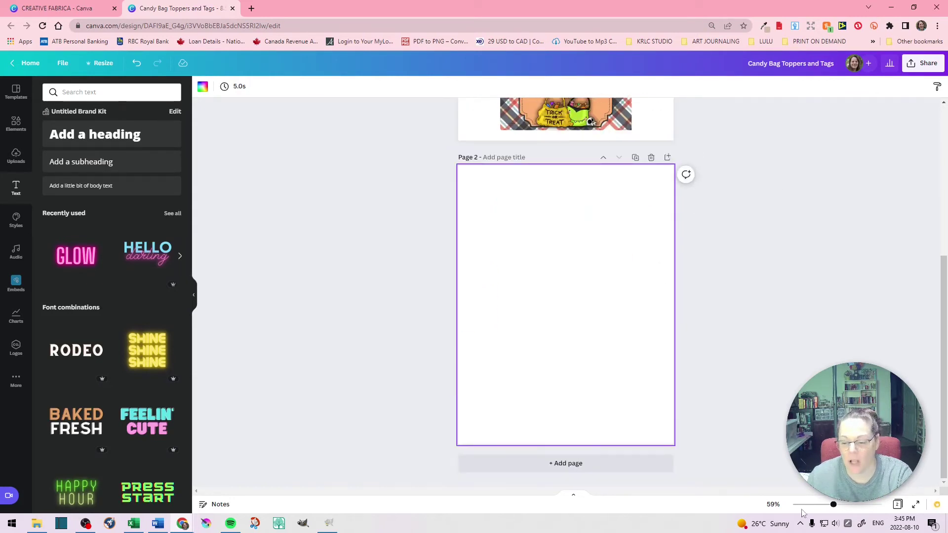
Step: Insert the banner shape with a downward-pointing end from the basic shapes onto page 2
drag(834, 505, 846, 508)
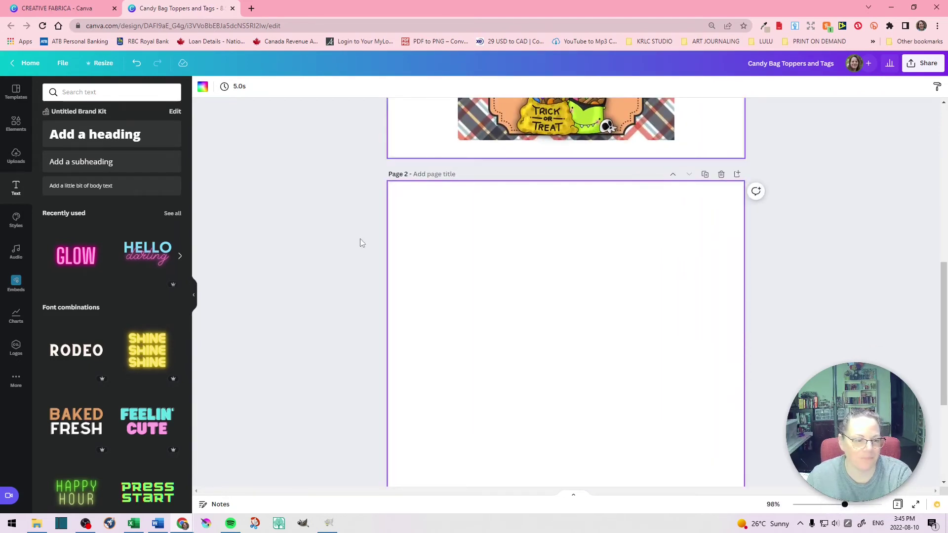
click(12, 127)
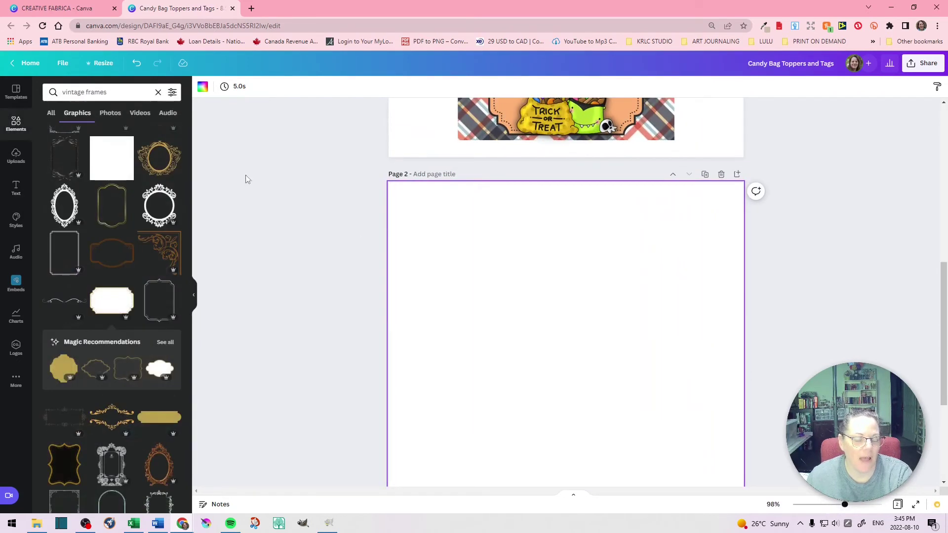
click(153, 93)
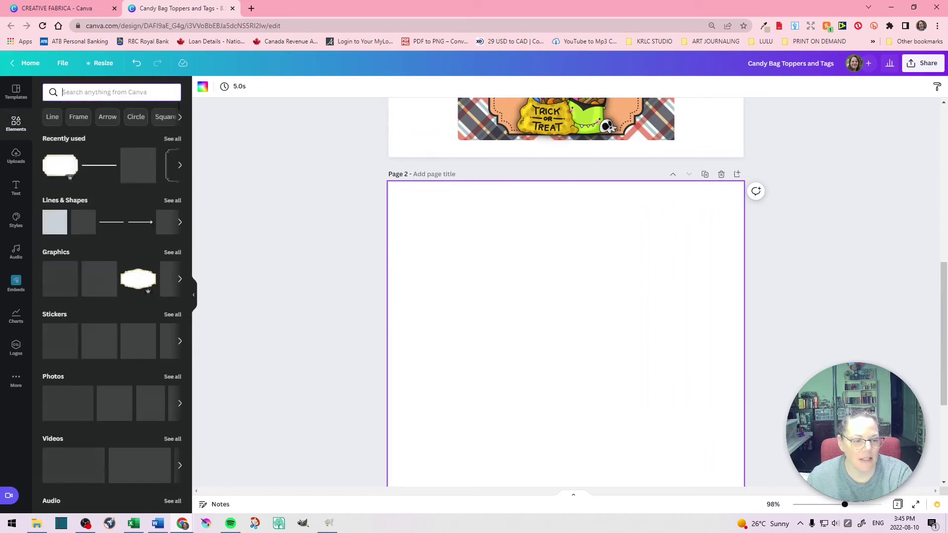
click(63, 203)
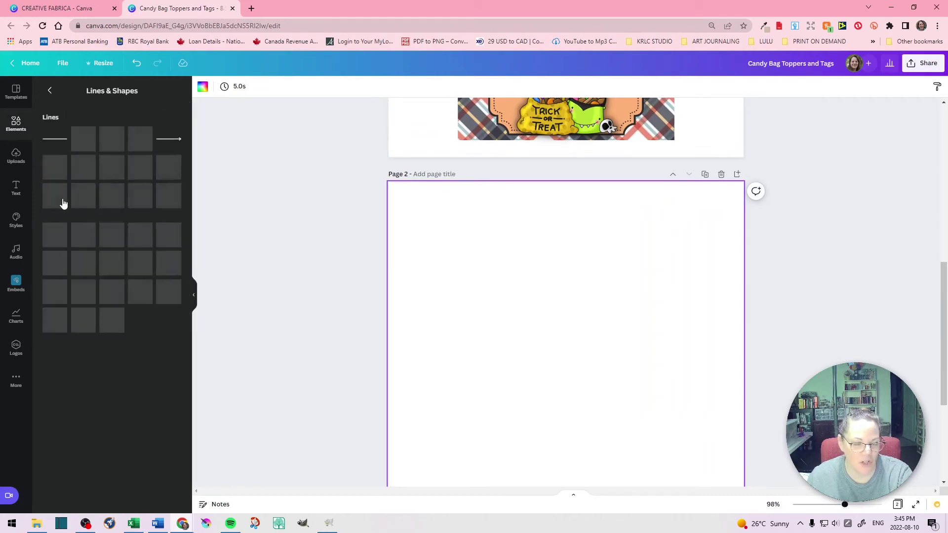
scroll(137, 434, down, 1)
scroll(137, 435, down, 2)
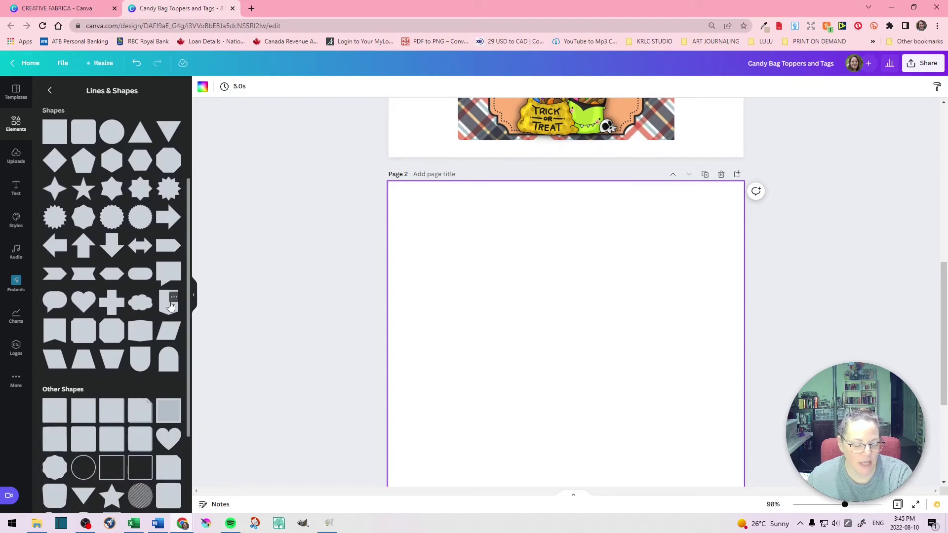
click(169, 301)
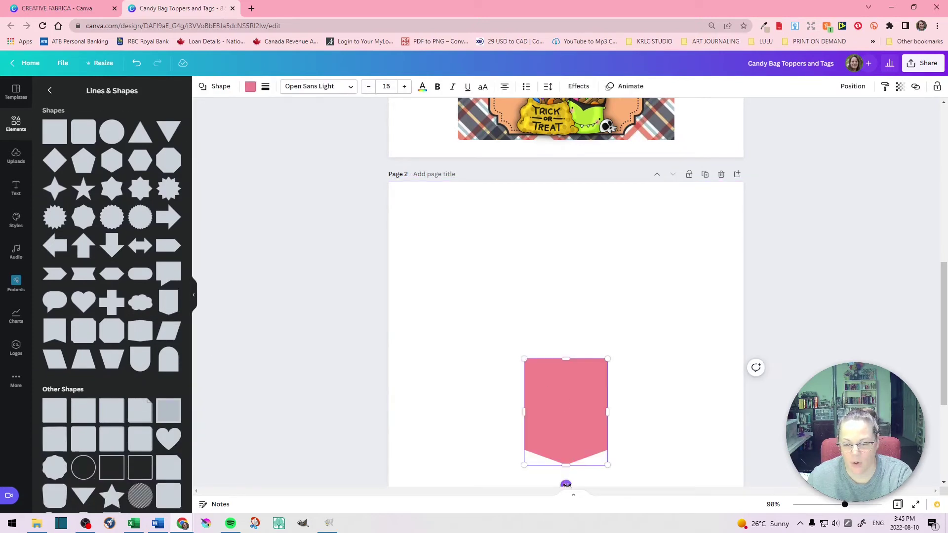
Step: Turn the banner shape 180° so its point faces up and stretch it into a tall tag in page 2's upper-left corner
drag(565, 484, 566, 353)
drag(588, 425, 482, 282)
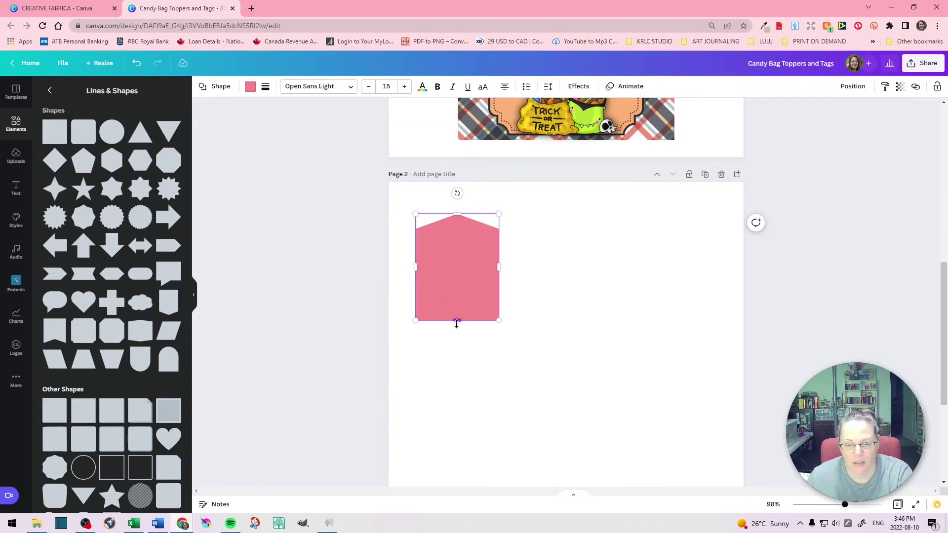
drag(456, 323, 455, 402)
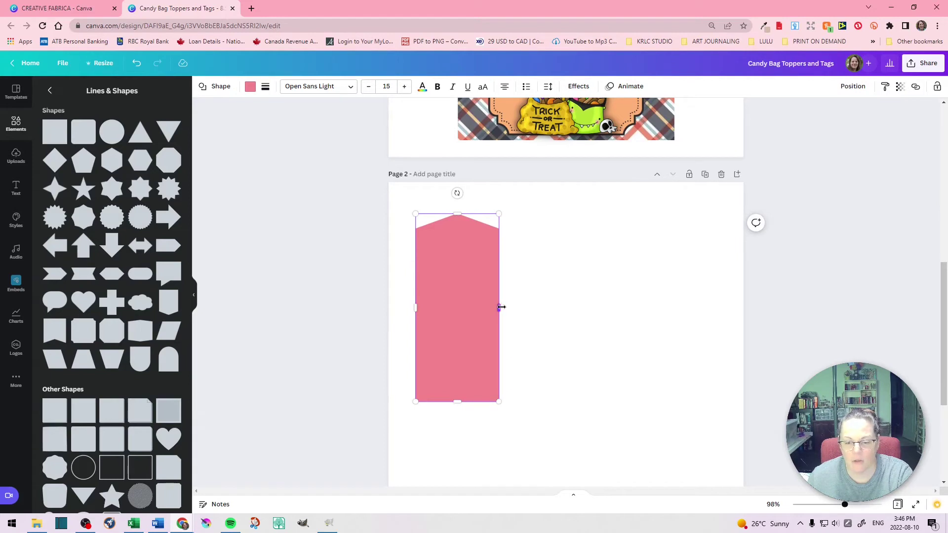
drag(501, 307, 517, 309)
drag(518, 309, 519, 309)
drag(466, 294, 445, 263)
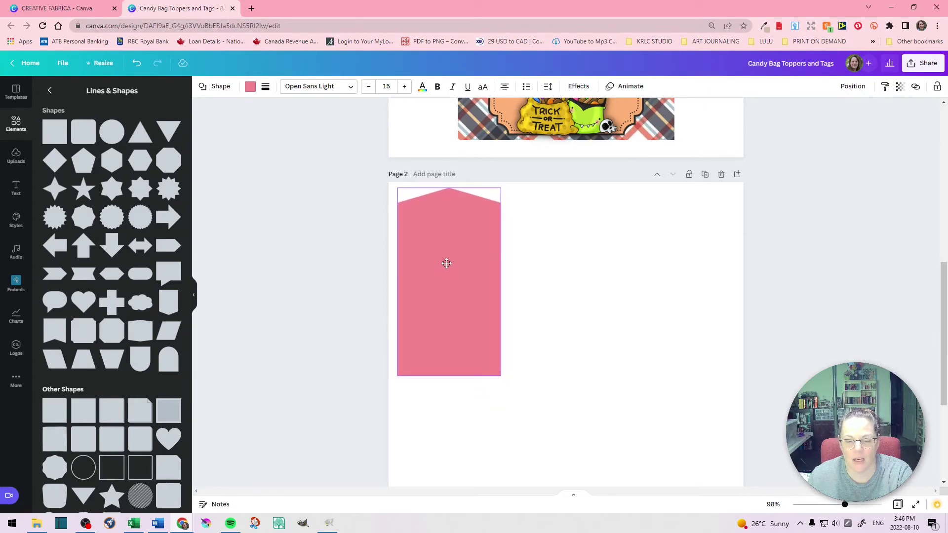
click(606, 343)
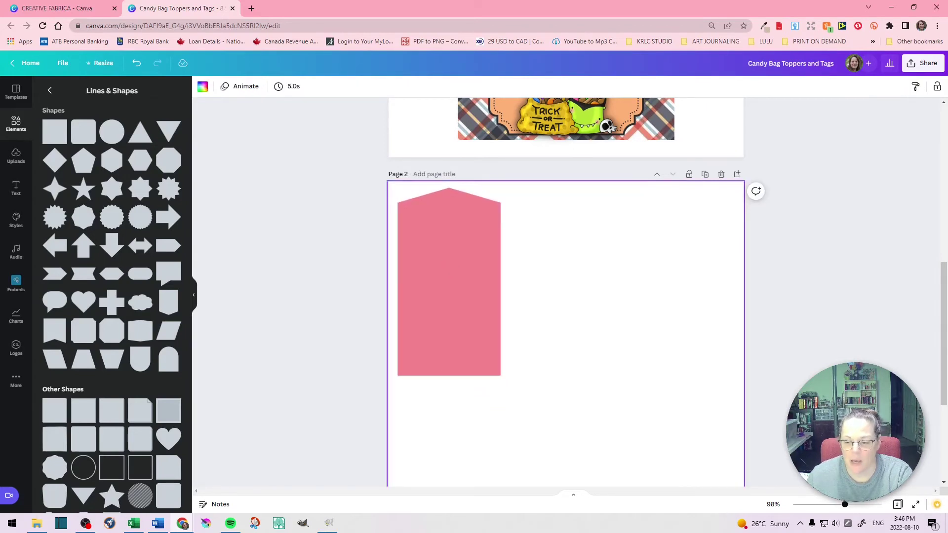
Step: Review the finished toppers on page 1 and the tag shape on page 2
drag(845, 505, 835, 506)
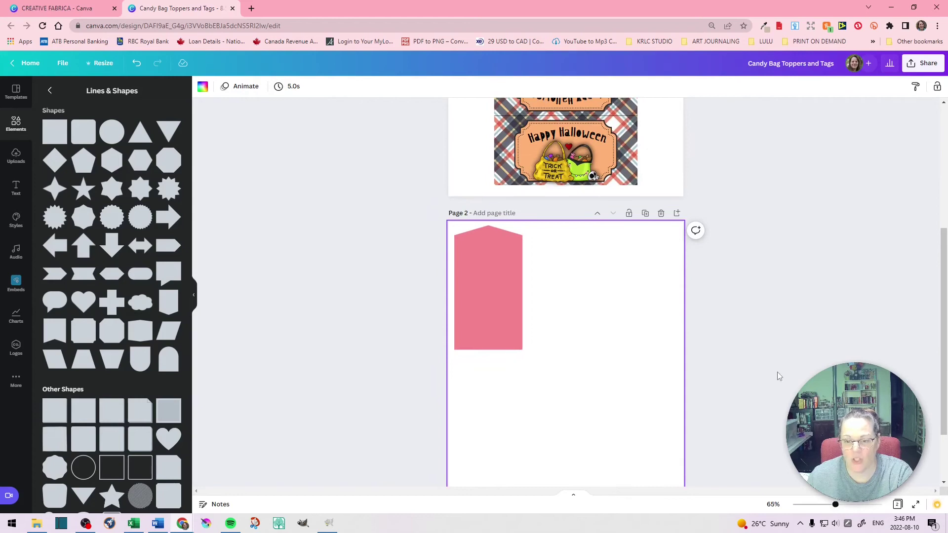
scroll(771, 368, up, 4)
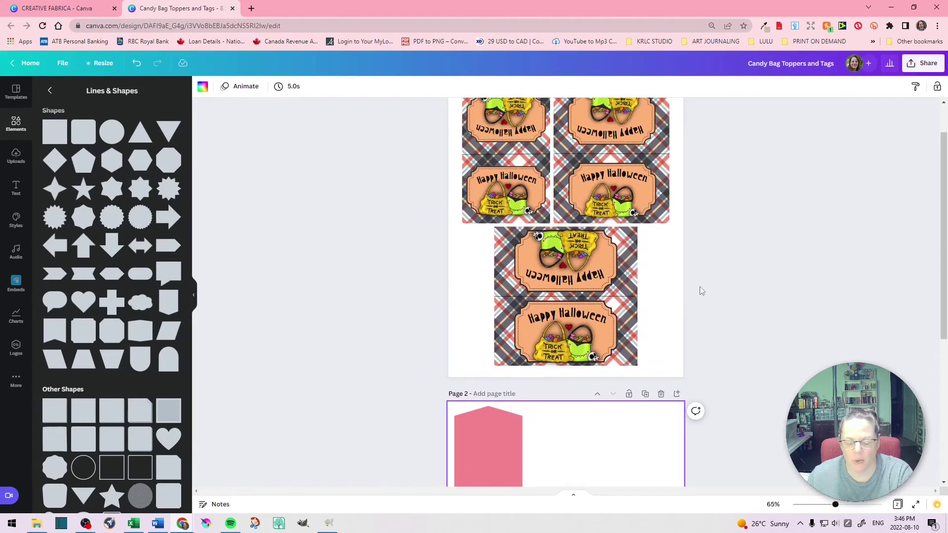
scroll(694, 296, up, 1)
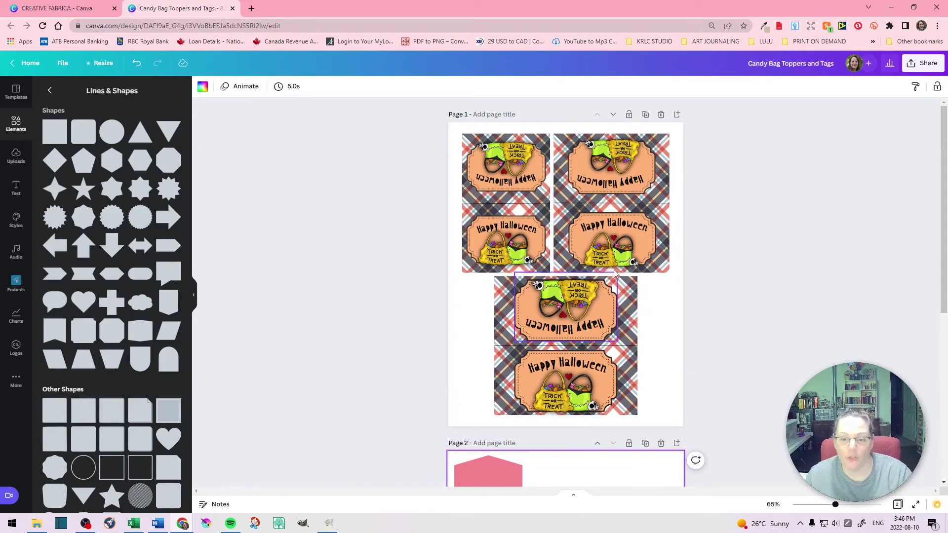
scroll(730, 321, down, 1)
scroll(730, 365, down, 3)
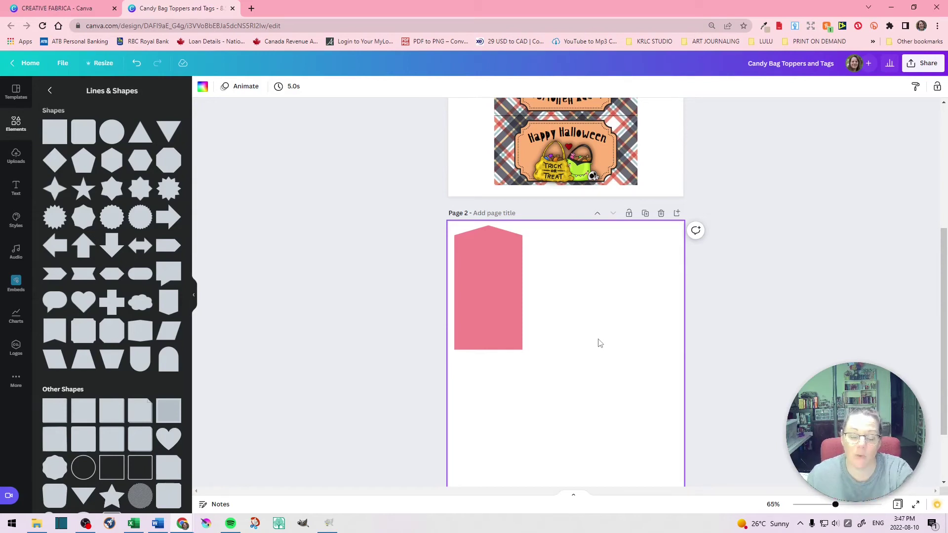
scroll(603, 337, down, 2)
scroll(603, 337, up, 1)
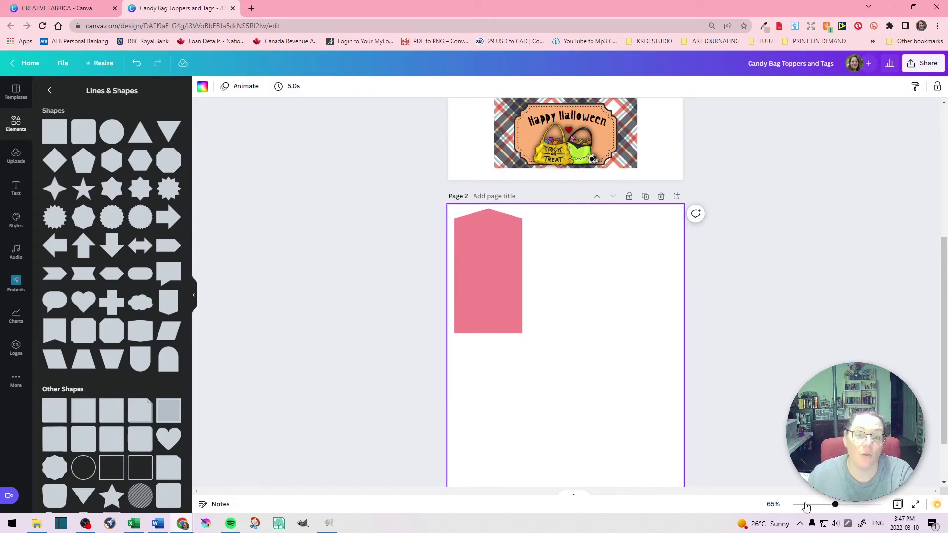
drag(836, 504, 844, 505)
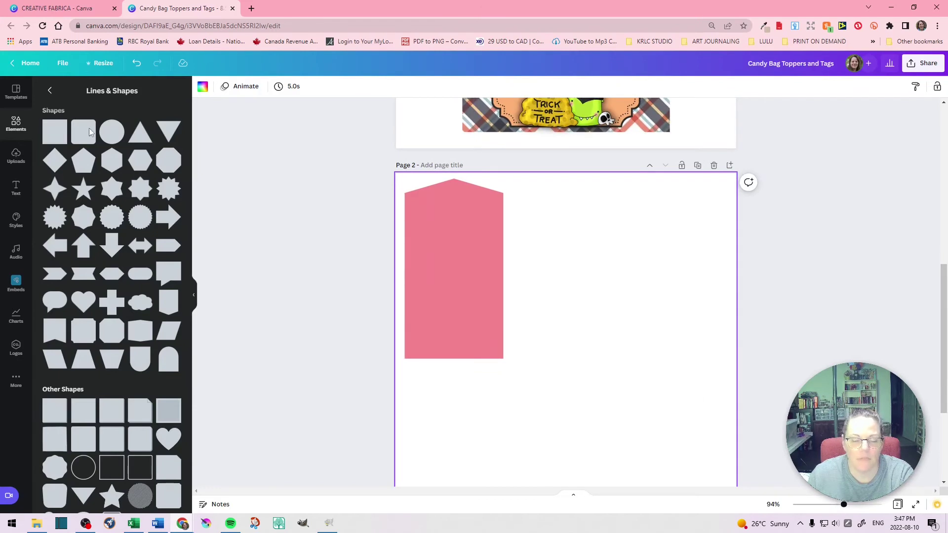
click(202, 88)
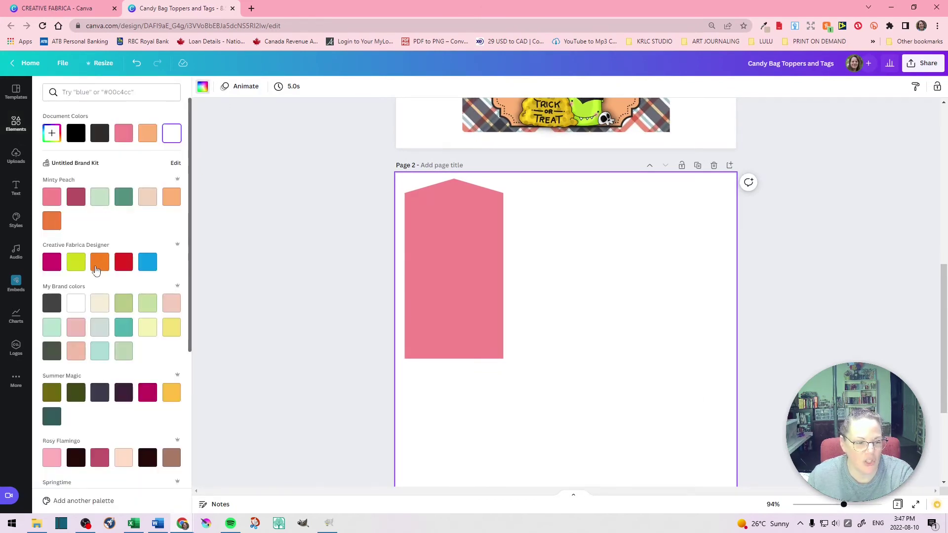
click(100, 263)
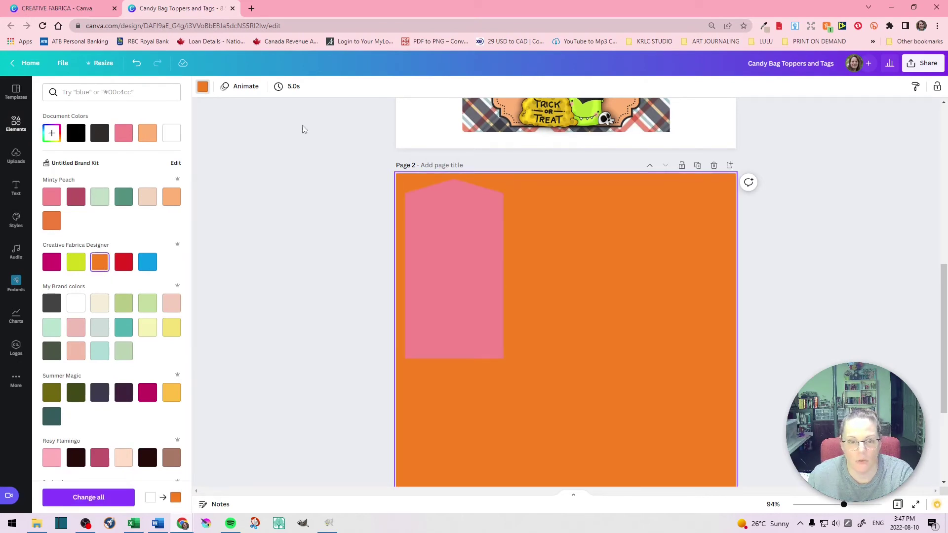
click(136, 63)
Step: Fill the tag shape on page 2 with the orange from the Creative Fabrica Designer palette
click(442, 306)
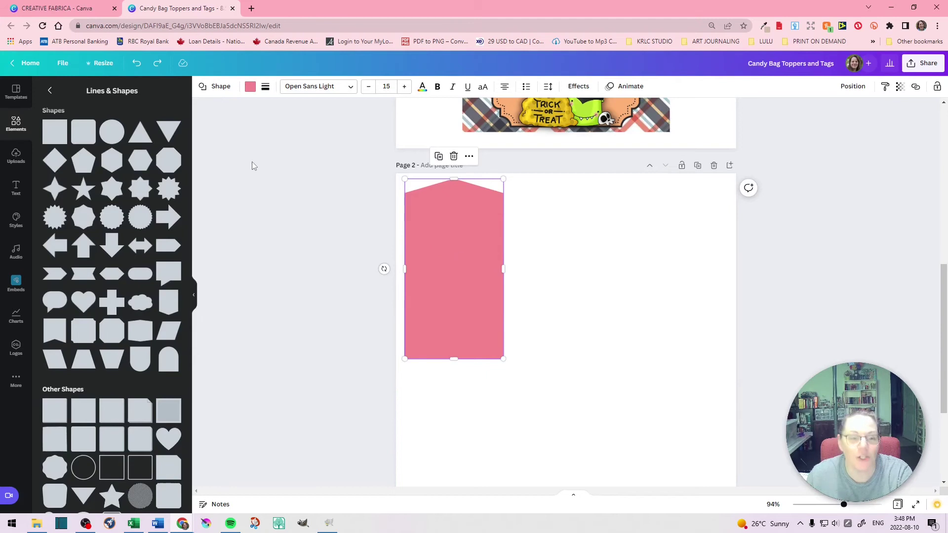
click(251, 86)
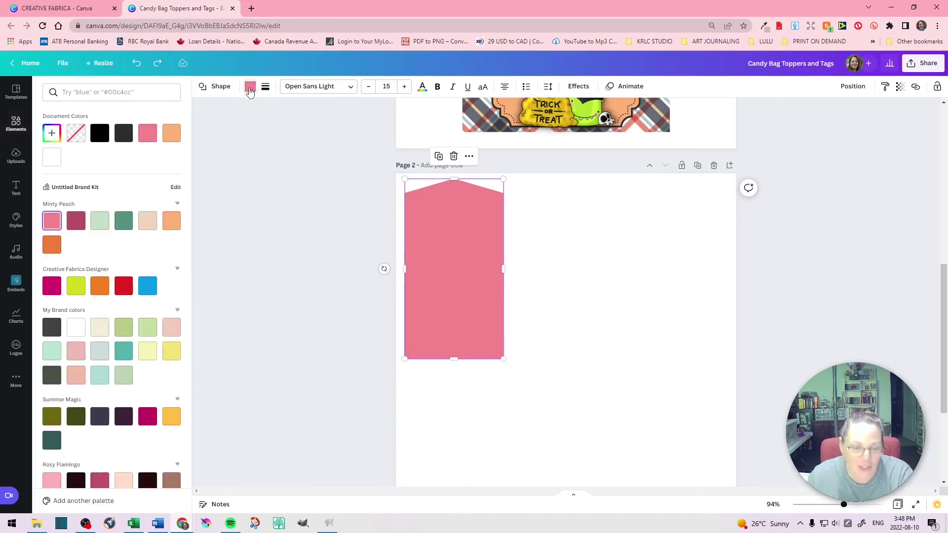
click(99, 285)
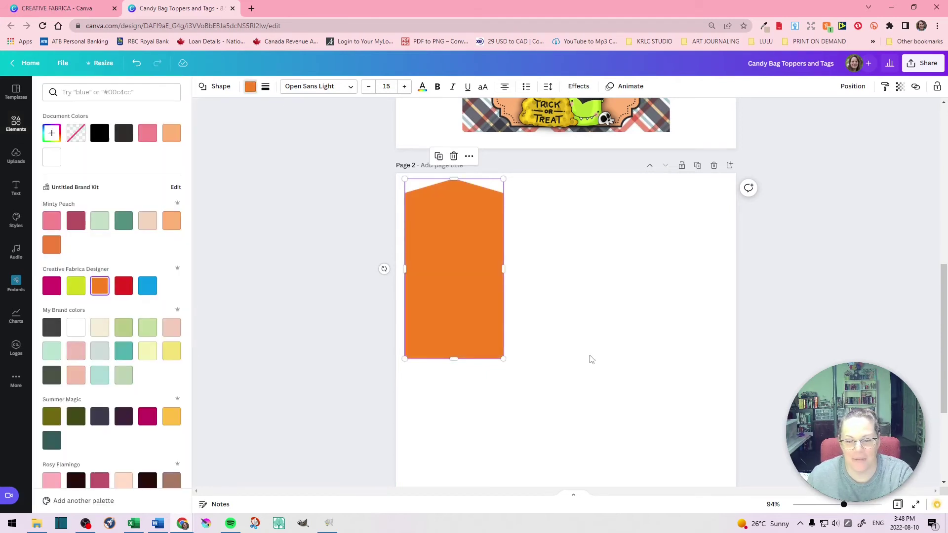
click(618, 330)
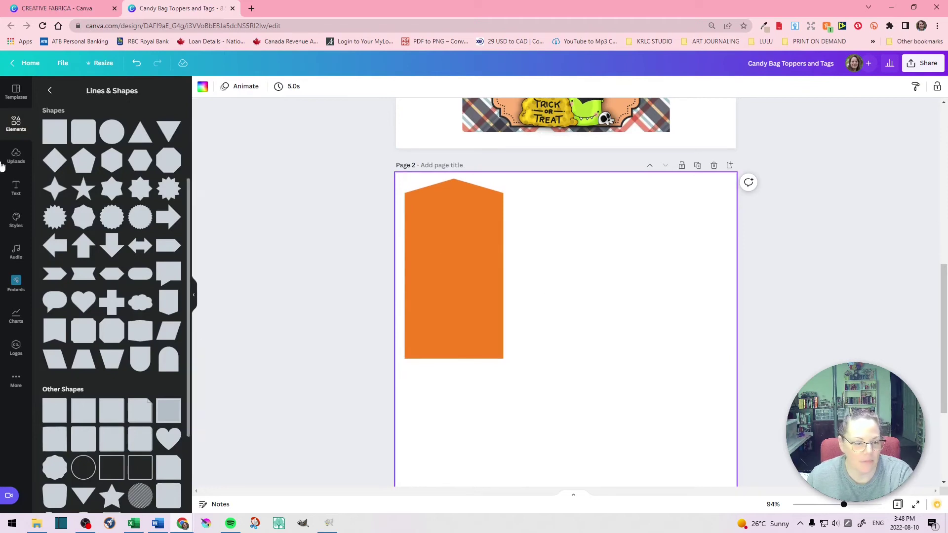
click(50, 91)
click(63, 92)
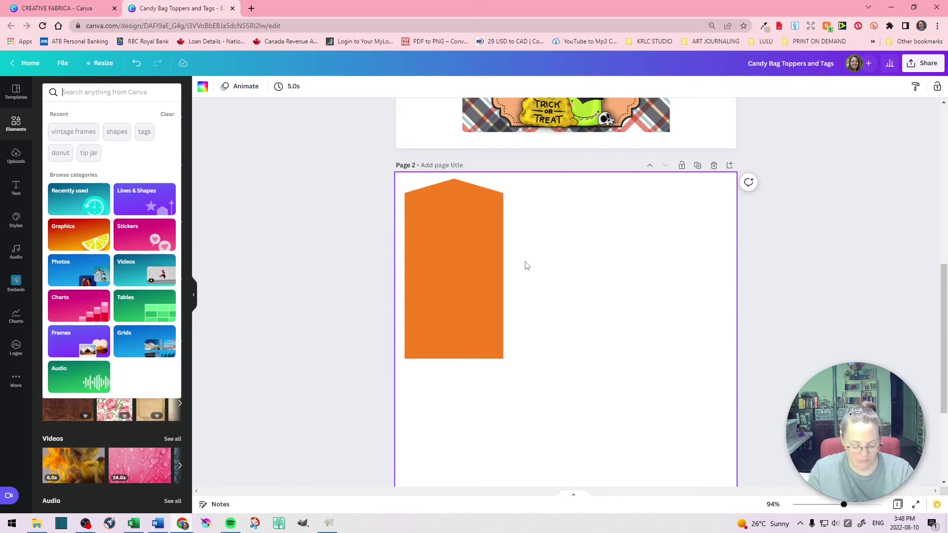
text(vint)
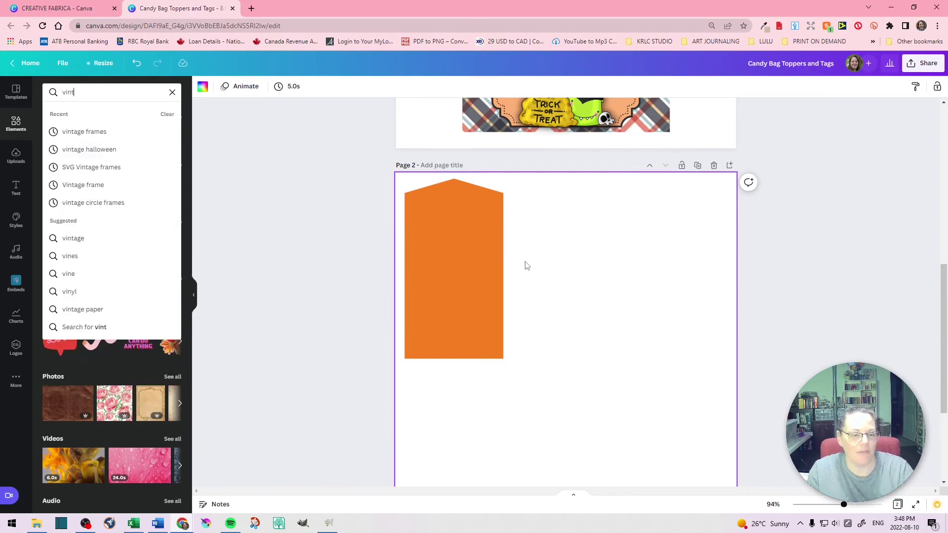
text(age frames)
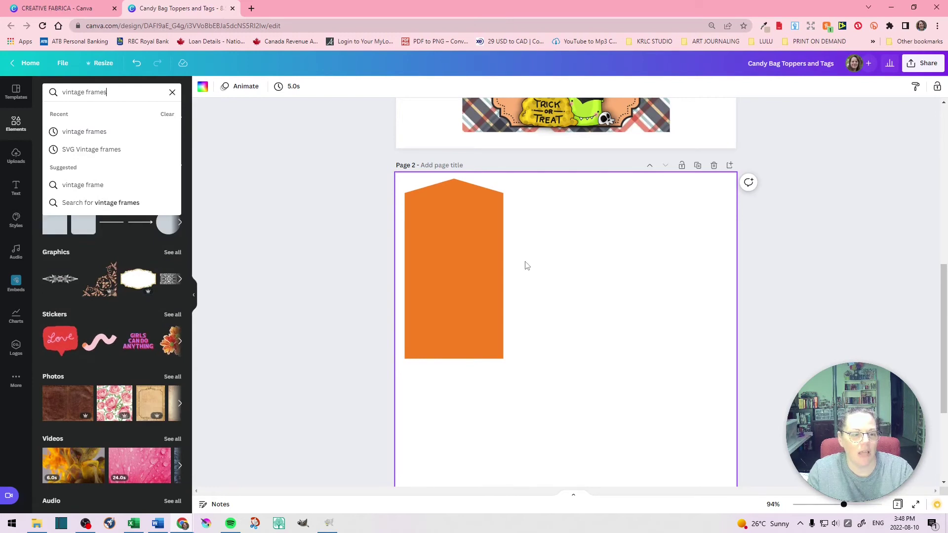
key(BackSpace)
key(BackSpace)
key(BackSpace)
key(BackSpace)
key(BackSpace)
key(BackSpace)
key(BackSpace)
key(BackSpace)
key(BackSpace)
key(BackSpace)
key(BackSpace)
key(BackSpace)
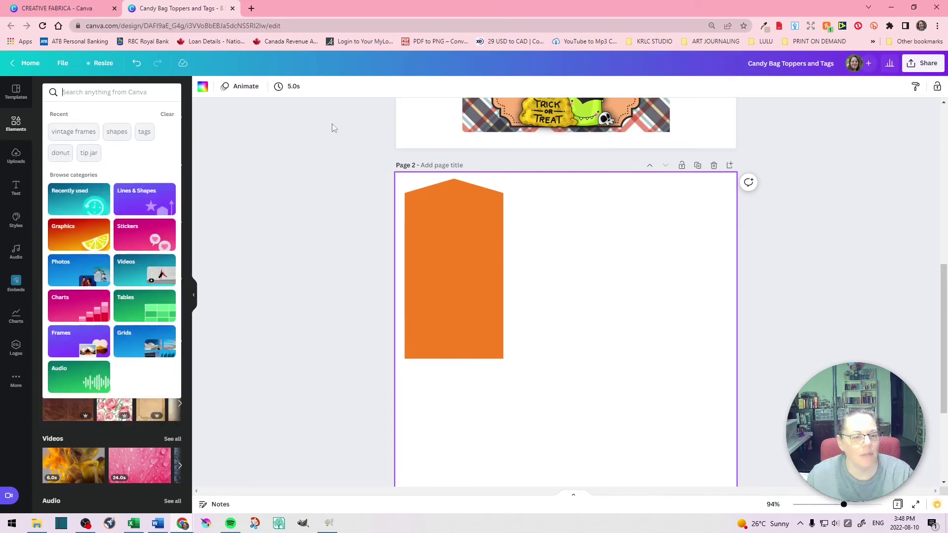
Step: Open the full Lines & Shapes collection and browse down to its ornamental outline frames
click(7, 130)
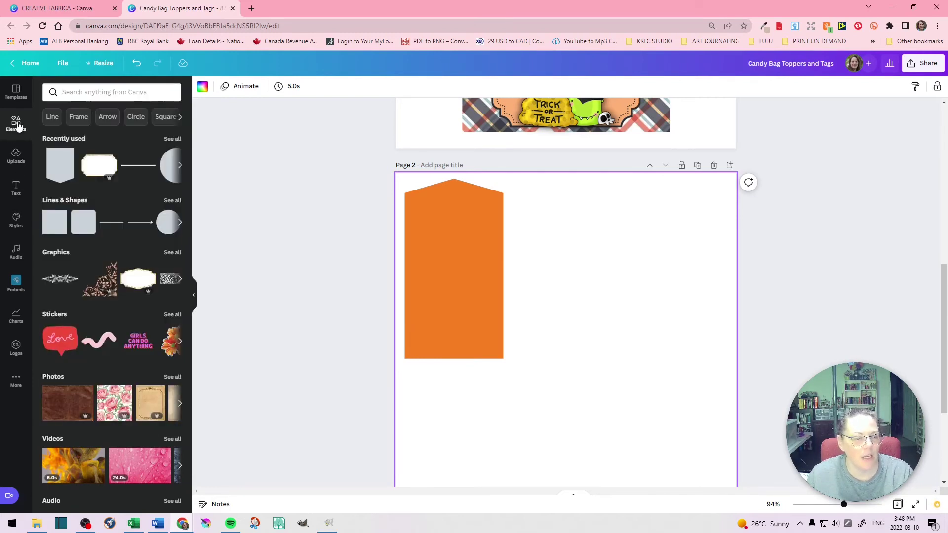
click(64, 199)
scroll(130, 369, down, 6)
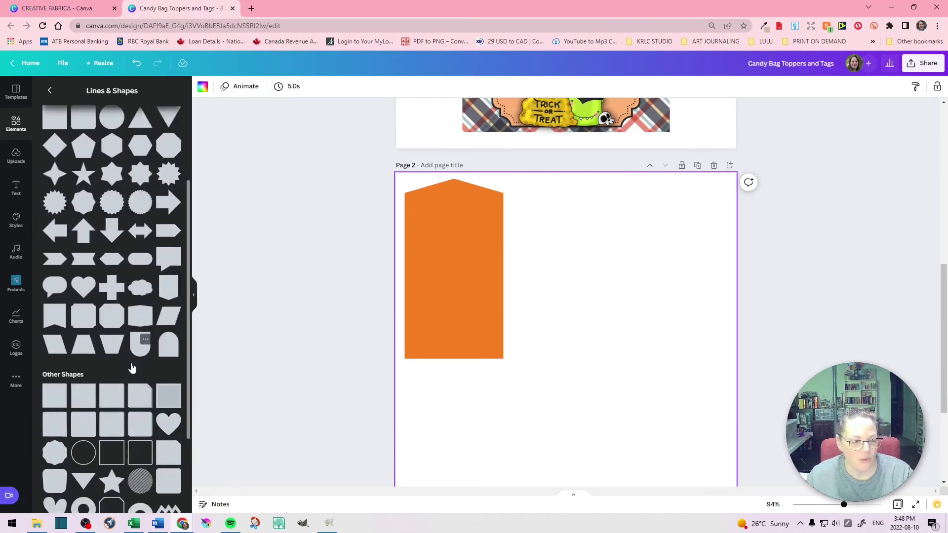
scroll(128, 373, down, 6)
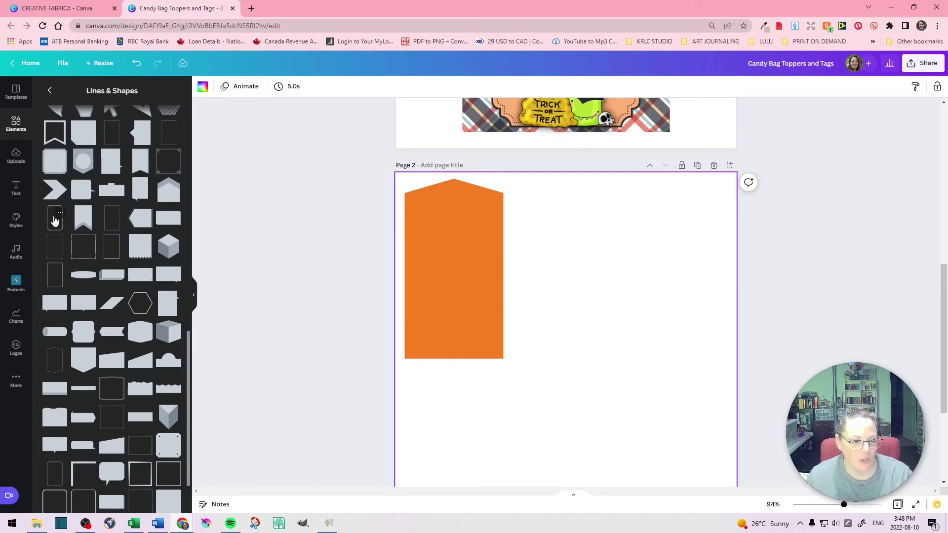
click(54, 362)
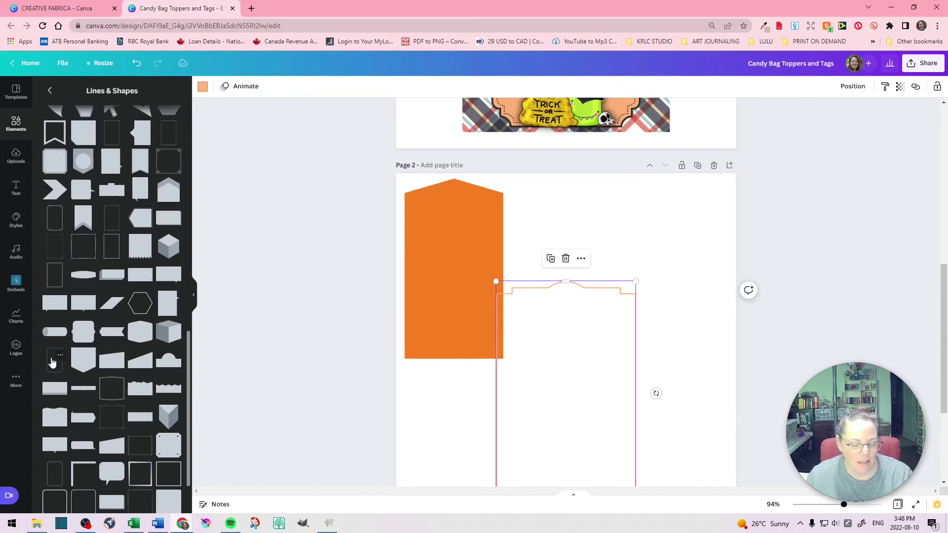
drag(576, 395, 594, 316)
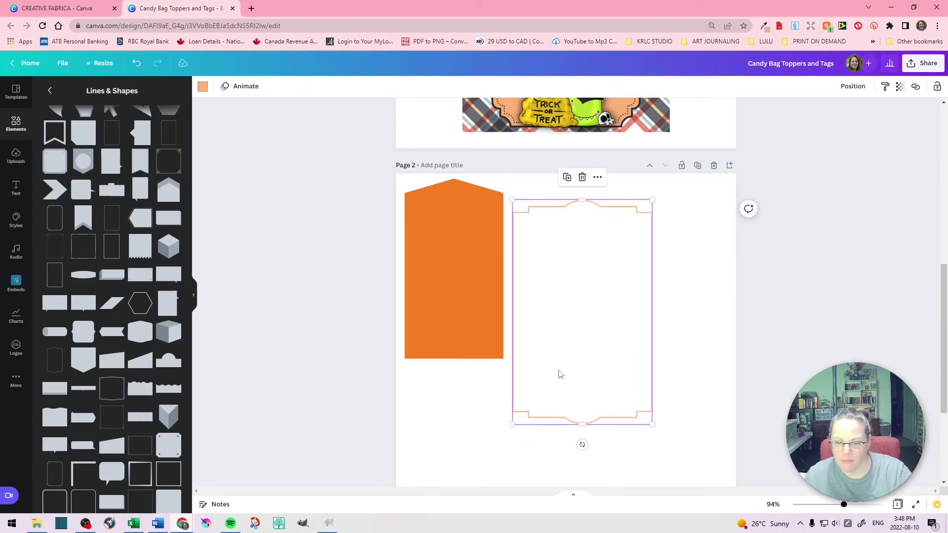
drag(513, 423, 545, 372)
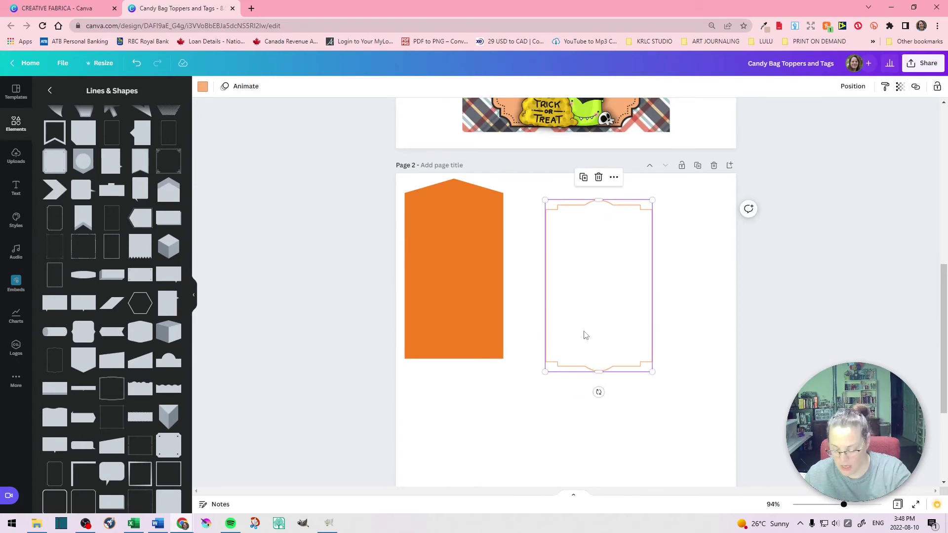
key(Delete)
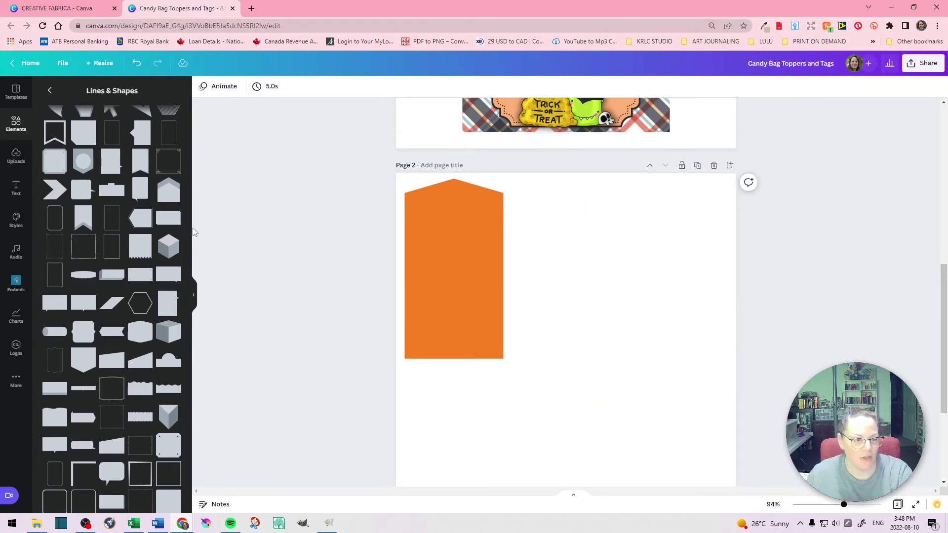
Step: Insert the double-line frame with notched corners on page 2 beside the orange tag, and make it narrower and shorter
click(50, 217)
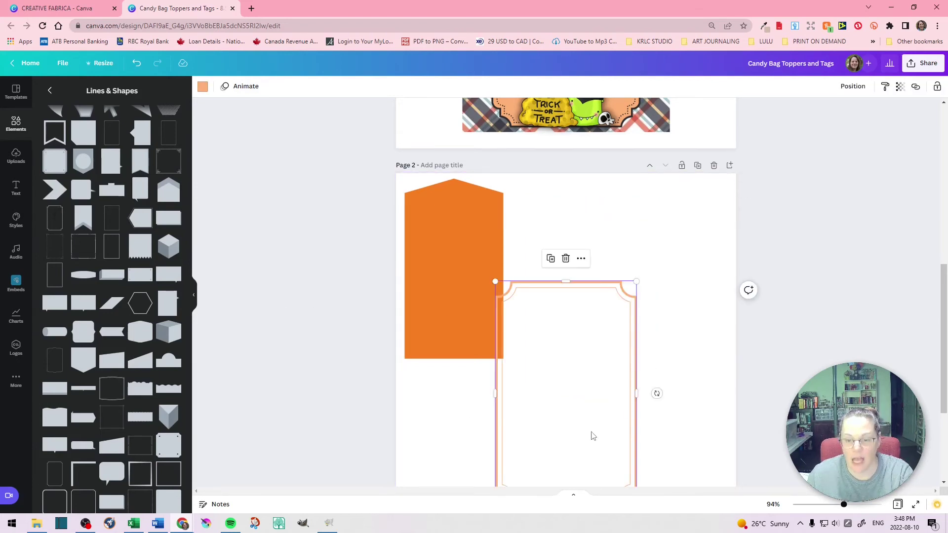
drag(594, 433, 616, 338)
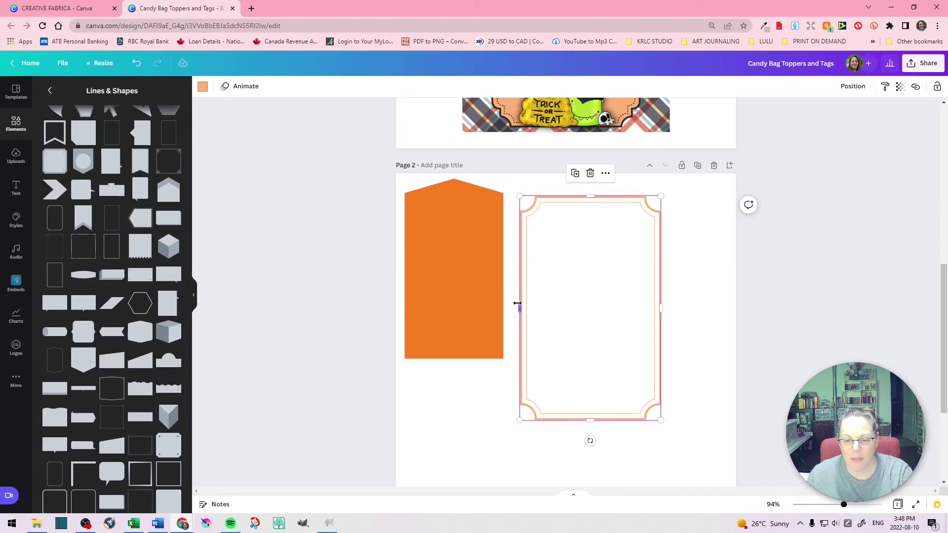
drag(519, 308, 545, 309)
drag(603, 196, 603, 218)
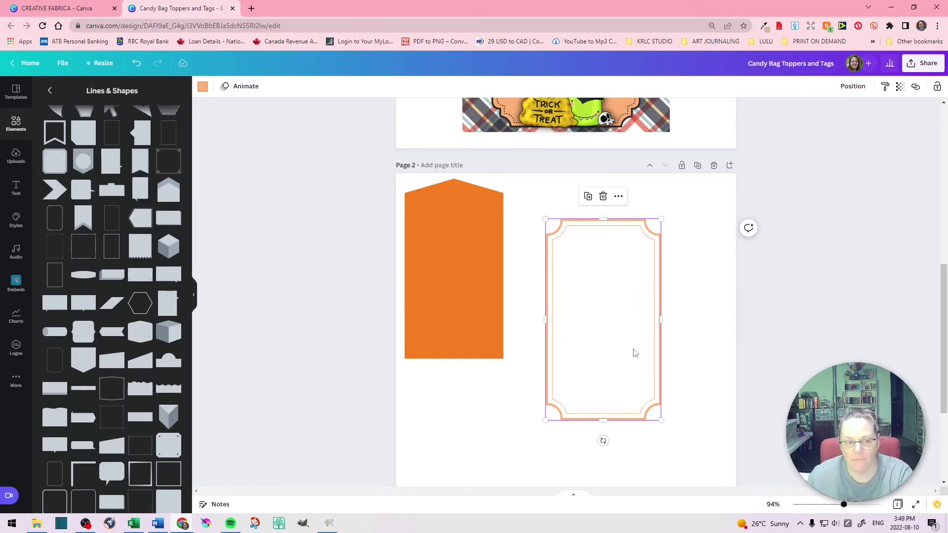
Step: Recolor the frame dark charcoal from the document colors and fit it centered inside the orange tag with a narrow margin
click(202, 88)
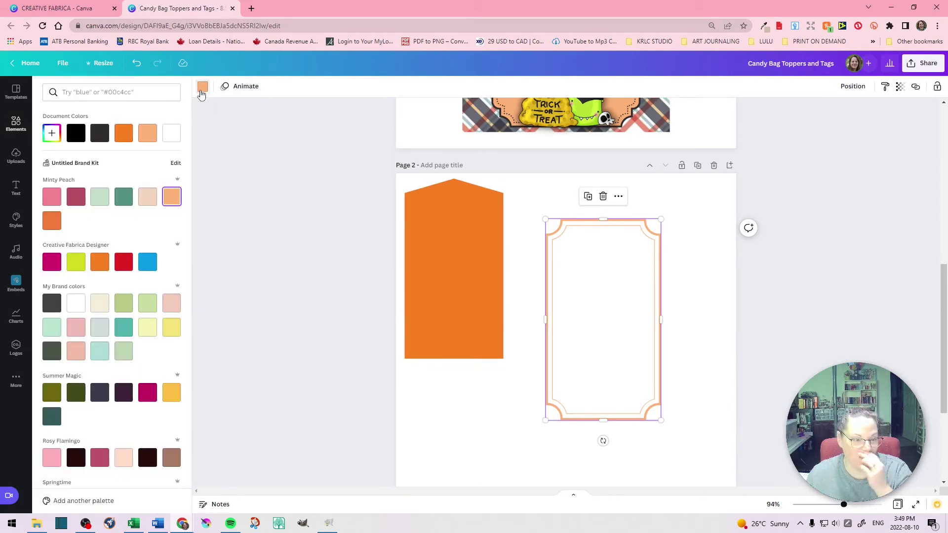
click(98, 132)
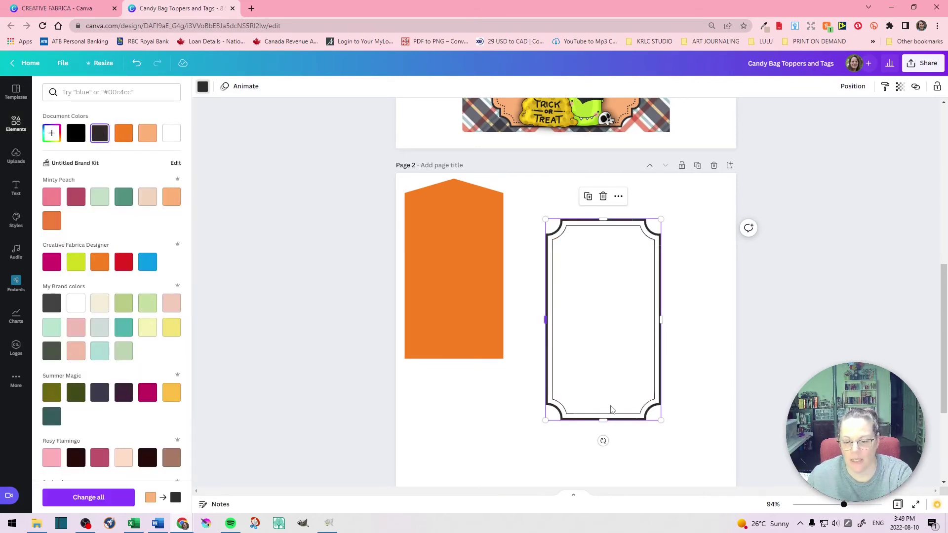
drag(653, 403, 634, 368)
drag(605, 296, 470, 264)
drag(451, 343, 450, 348)
mouse_move(495, 271)
mouse_down()
mouse_move(481, 272)
mouse_move(495, 271)
mouse_up()
drag(407, 268, 412, 269)
drag(453, 348, 453, 346)
drag(464, 295, 464, 306)
click(616, 287)
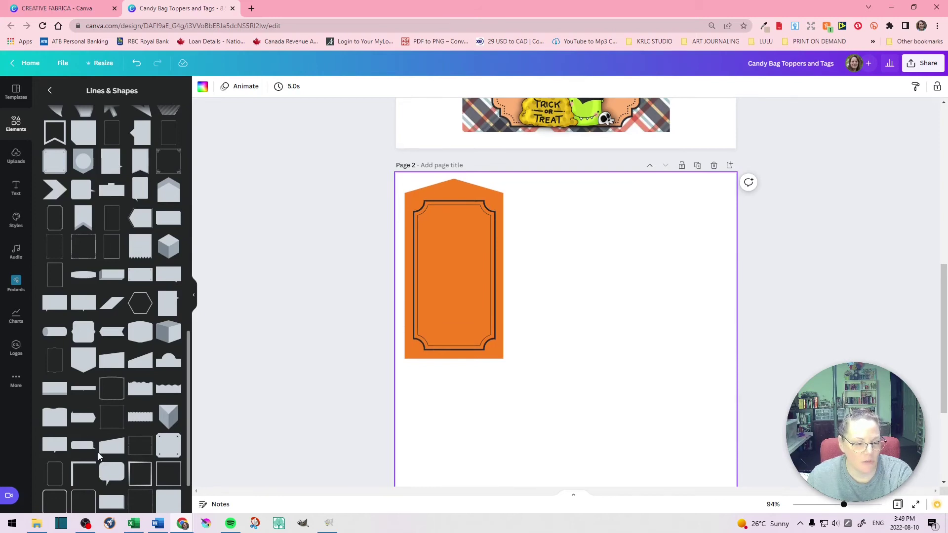
Step: Insert a circle from the basic shapes on page 2 and shrink it to a small dot beside the tag
scroll(101, 435, up, 2)
scroll(102, 418, up, 6)
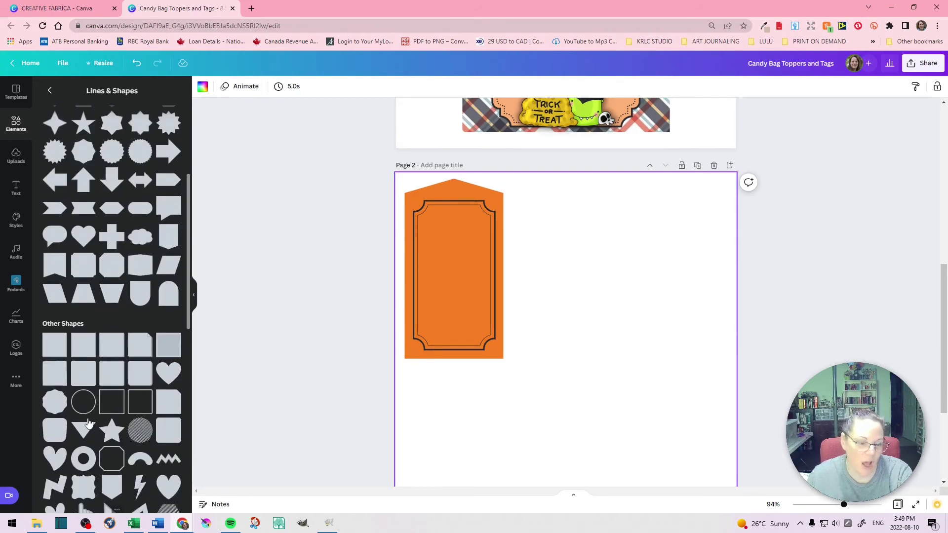
scroll(84, 427, up, 4)
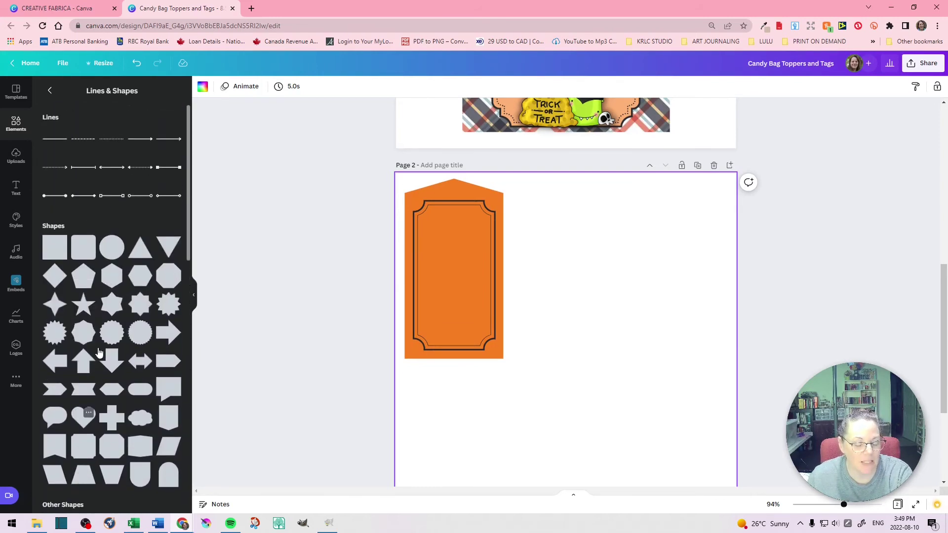
click(111, 247)
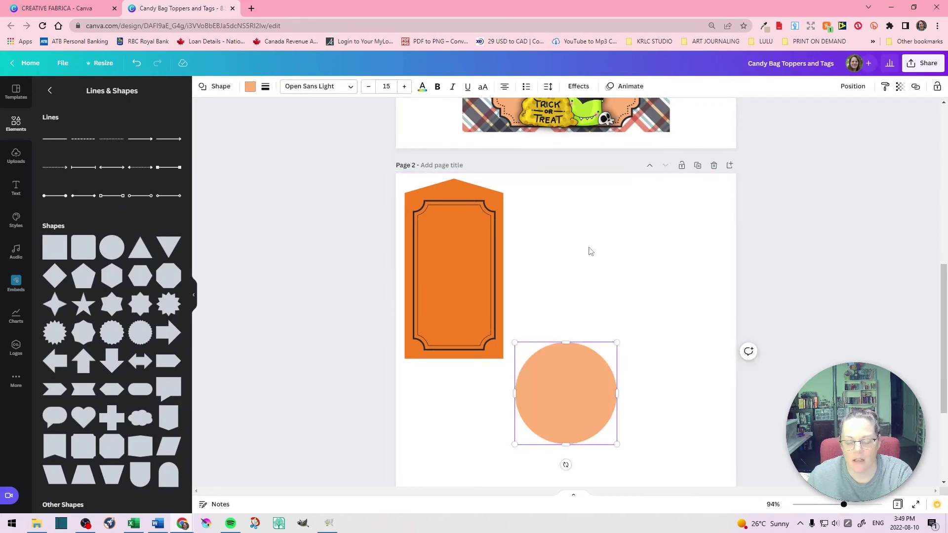
drag(515, 445, 617, 360)
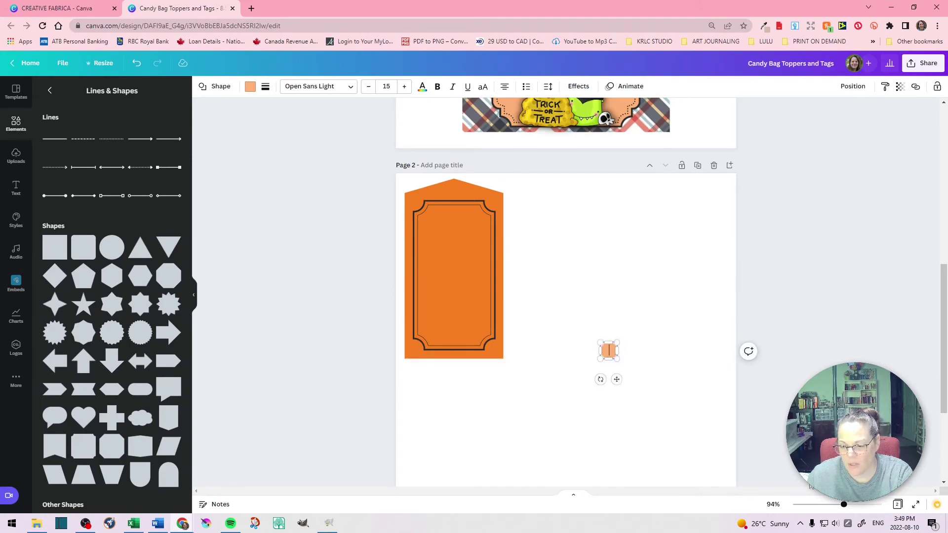
drag(844, 508, 861, 505)
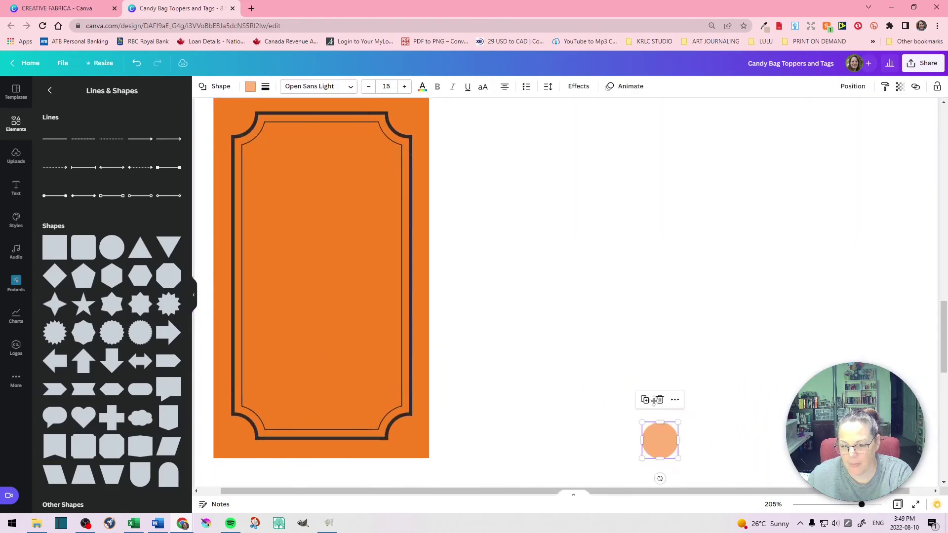
drag(650, 435, 560, 286)
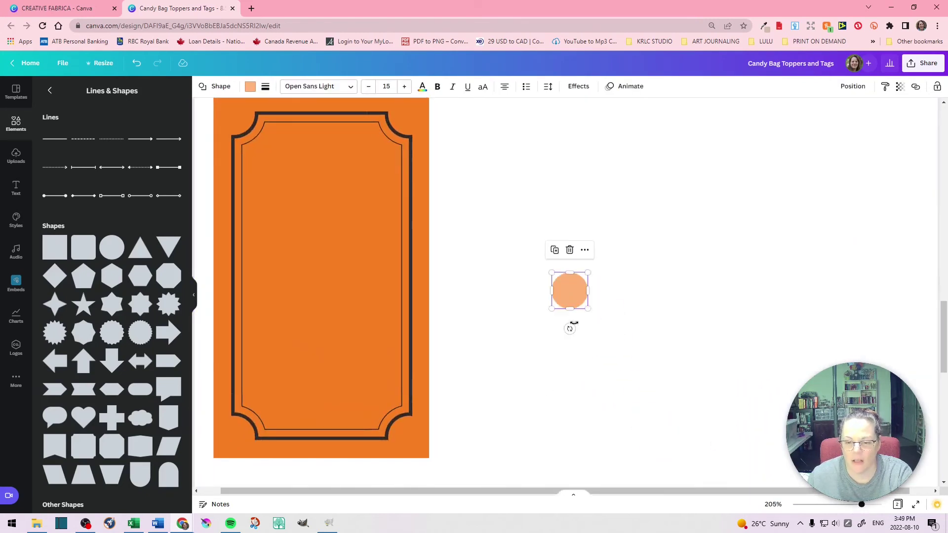
Step: Shrink the circle further to punch-hole size and fill it with white
click(585, 251)
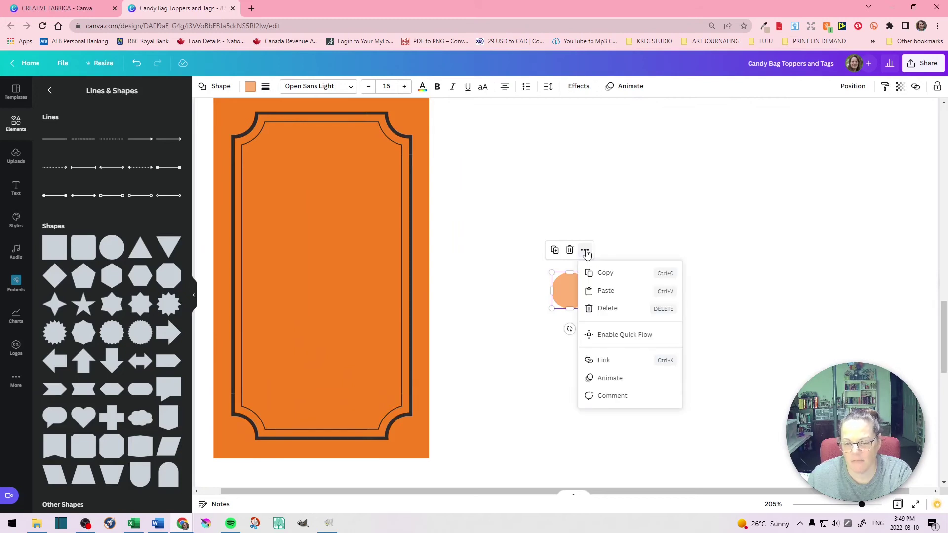
click(518, 400)
click(581, 280)
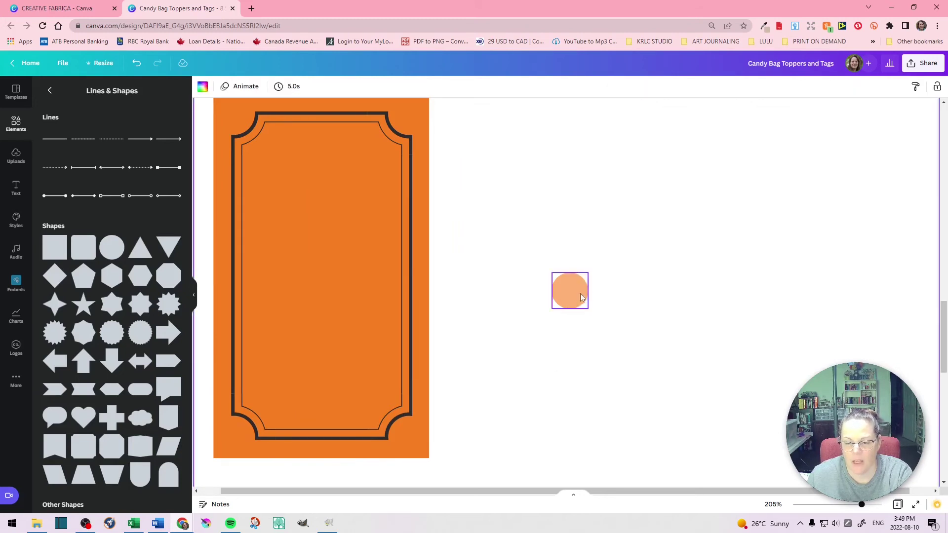
mouse_move(571, 294)
mouse_down()
mouse_move(568, 280)
mouse_move(557, 285)
mouse_up()
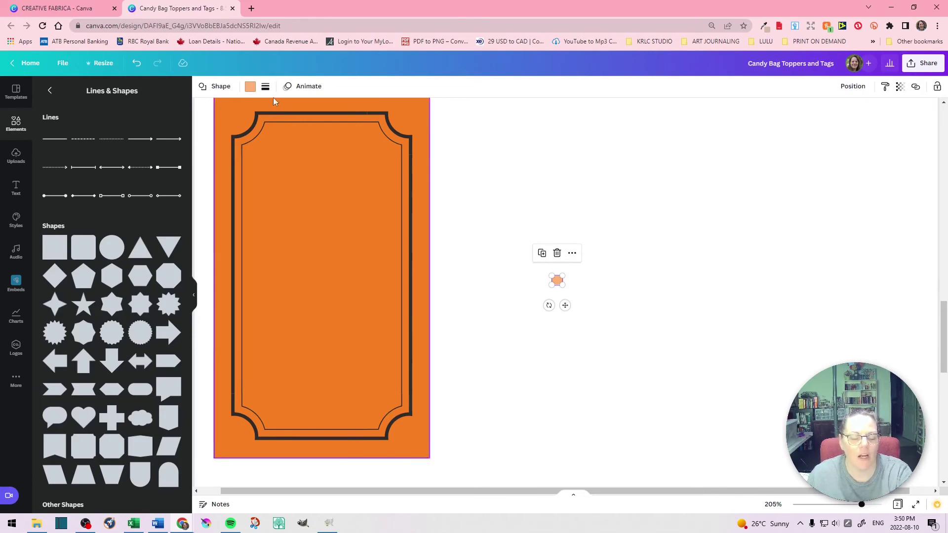
click(250, 86)
click(51, 157)
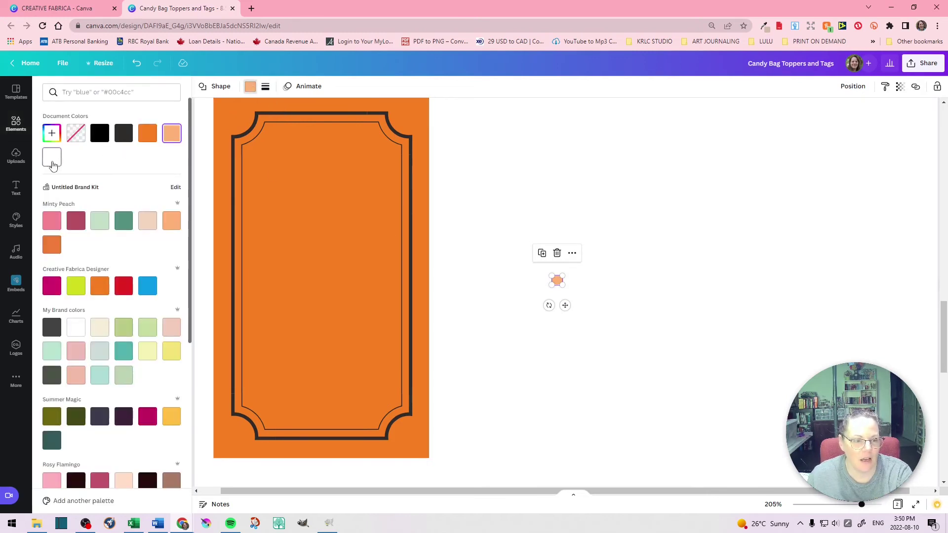
Step: Place the white circle as a punch hole, centered between the tag's peak and the top of the frame
drag(564, 305, 316, 204)
scroll(372, 236, up, 2)
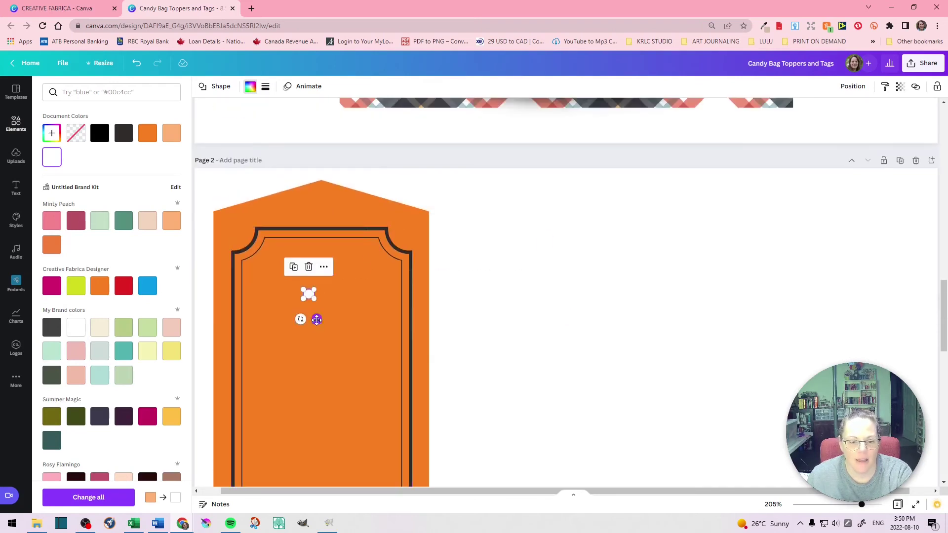
drag(317, 319, 328, 229)
click(544, 288)
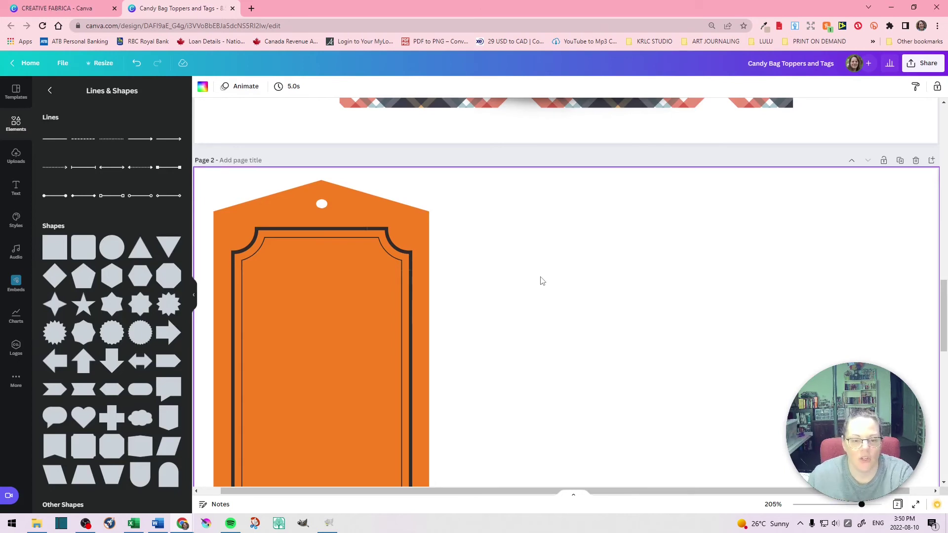
Step: Reduce the white punch hole on the tag to a smaller circle
click(321, 204)
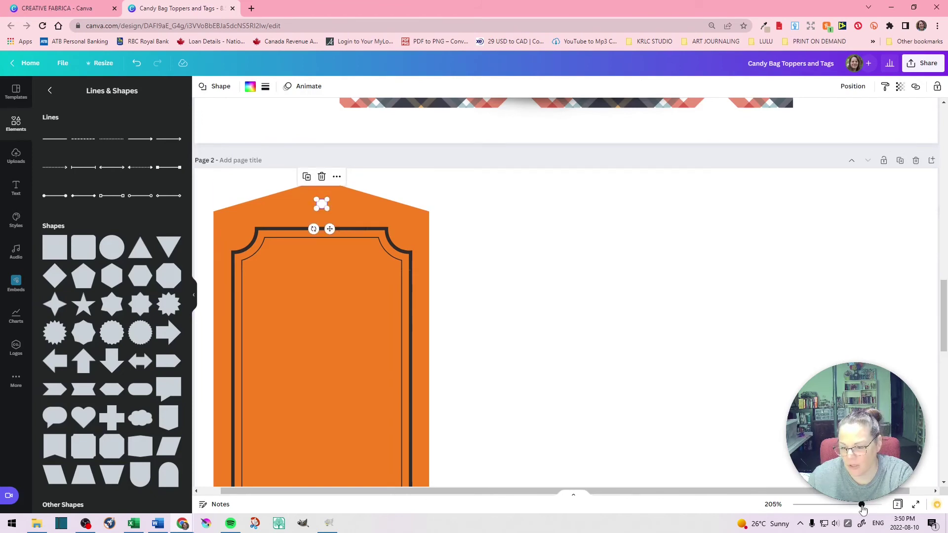
drag(862, 508, 878, 505)
drag(641, 502, 492, 501)
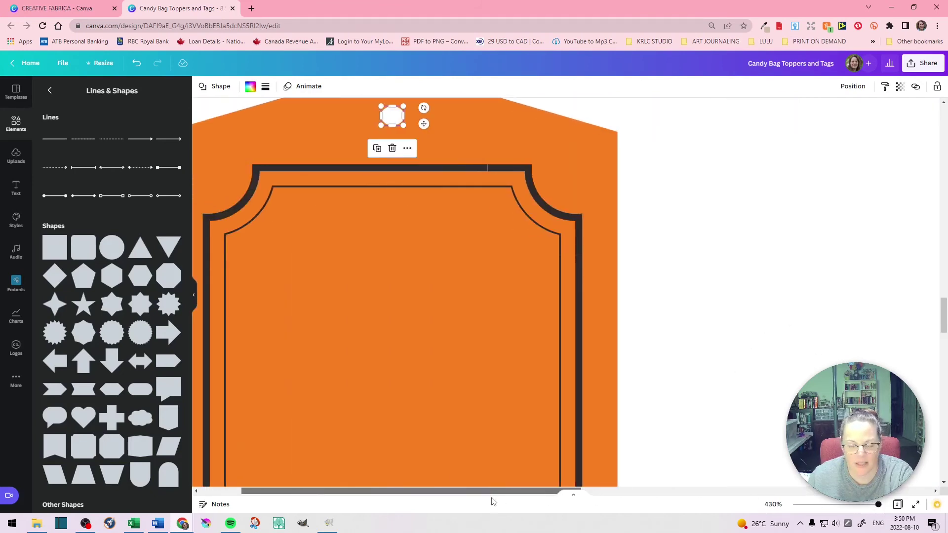
scroll(481, 288, up, 5)
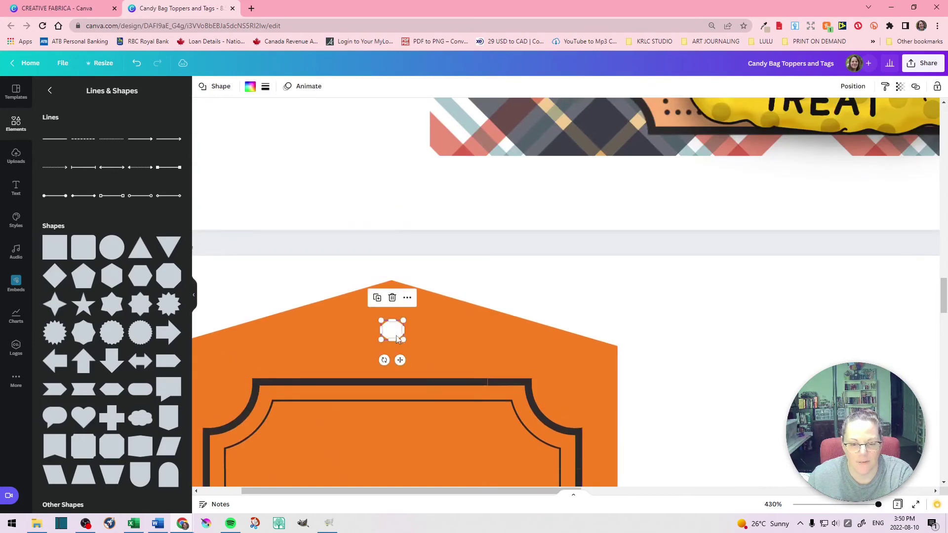
drag(400, 330, 387, 328)
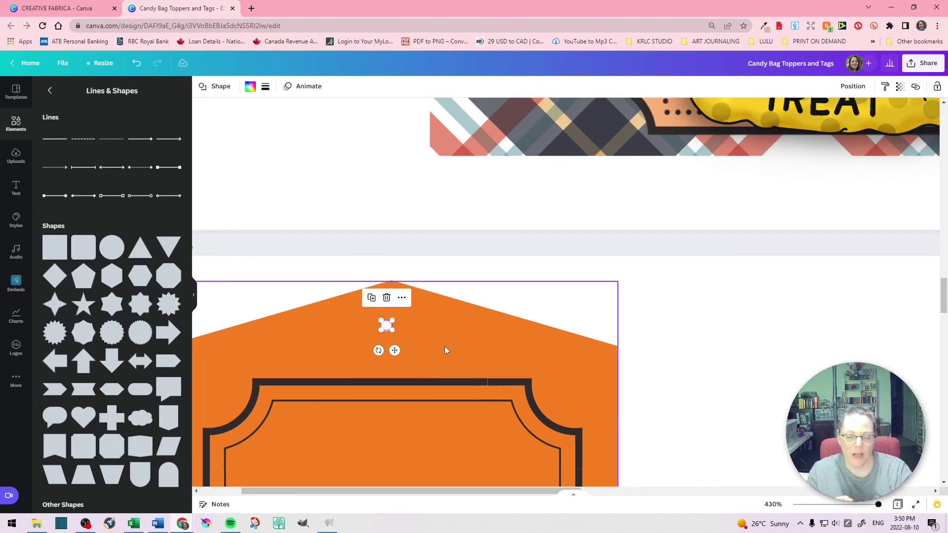
Step: Center the smaller white hole under the tag's peak, just above the frame, and check the whole tag
click(424, 339)
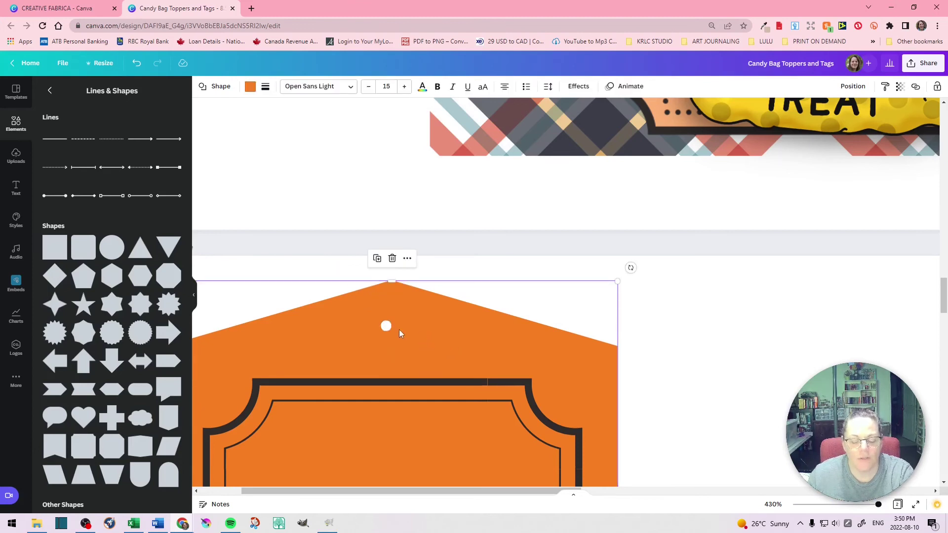
click(386, 326)
drag(395, 351, 400, 326)
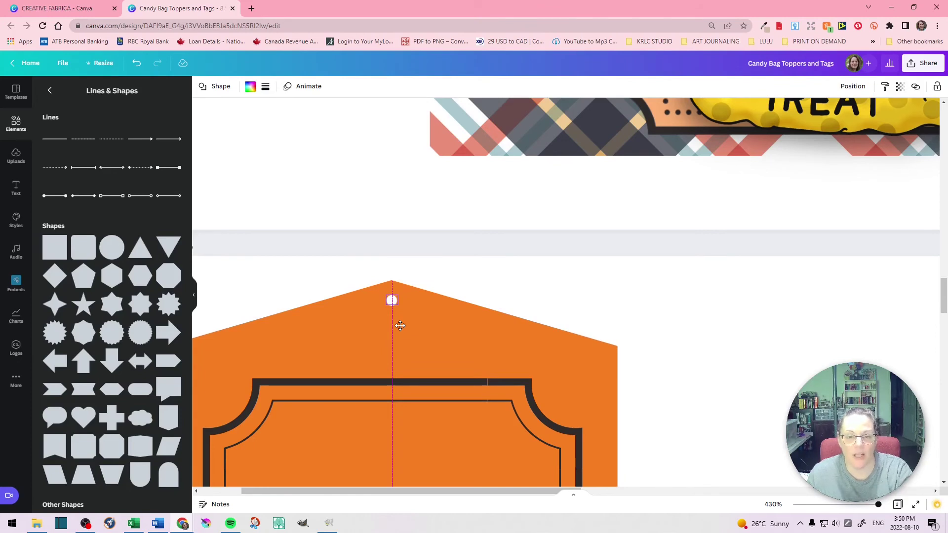
drag(400, 326, 400, 326)
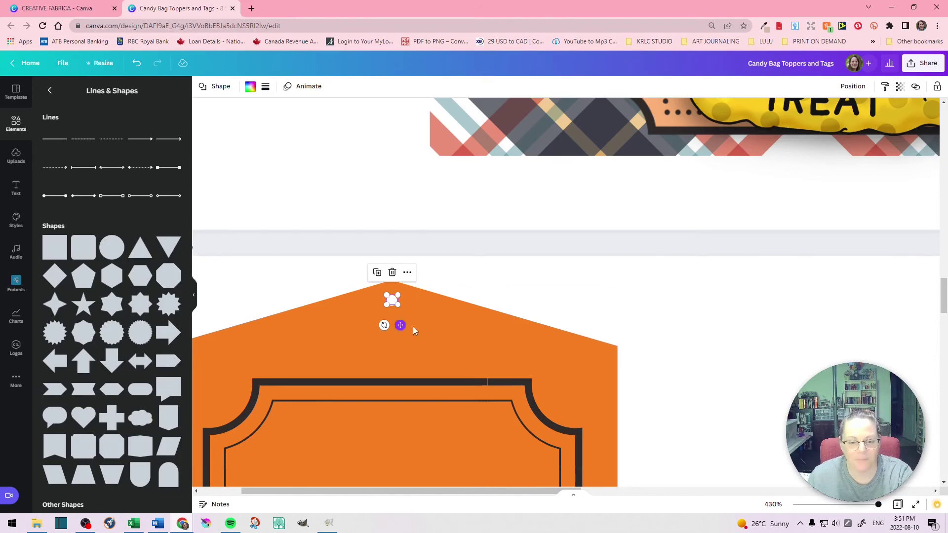
drag(400, 325, 392, 342)
click(428, 347)
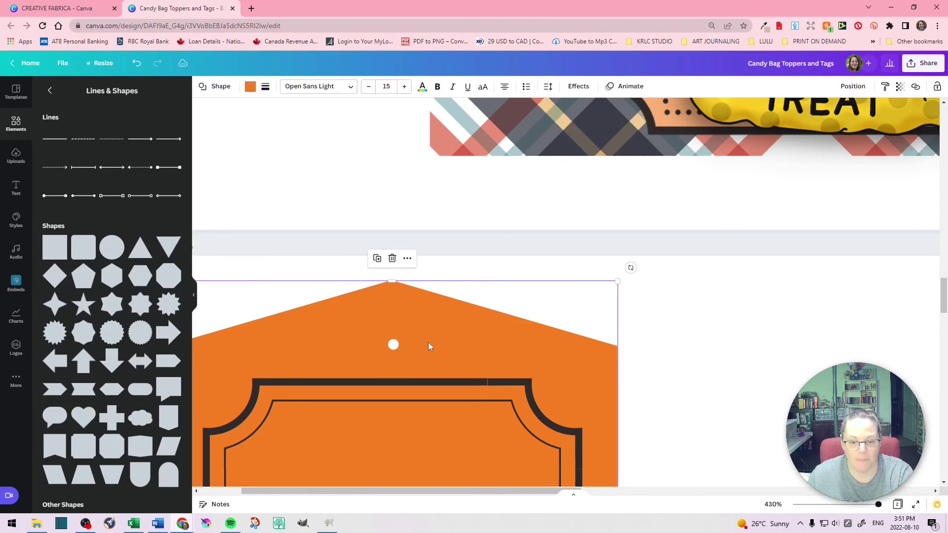
drag(878, 505, 847, 504)
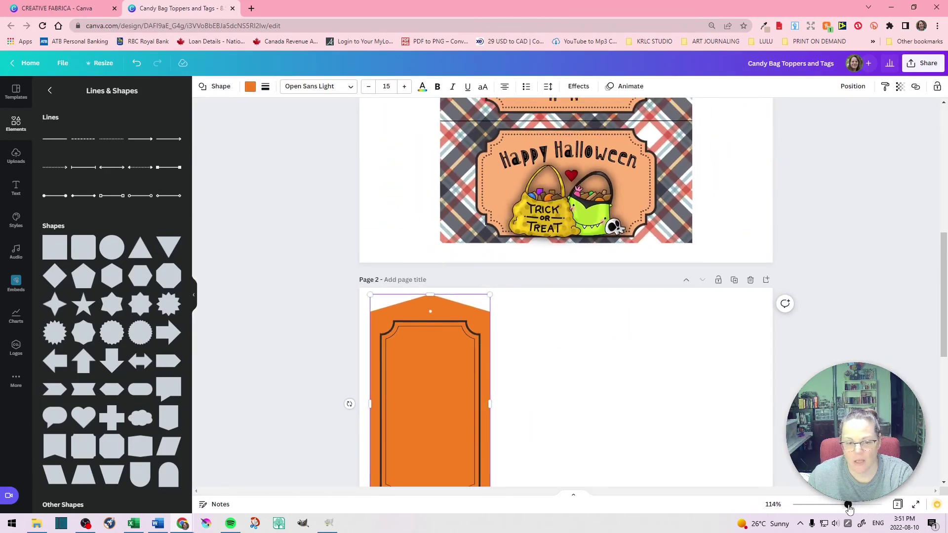
click(697, 394)
scroll(605, 385, down, 1)
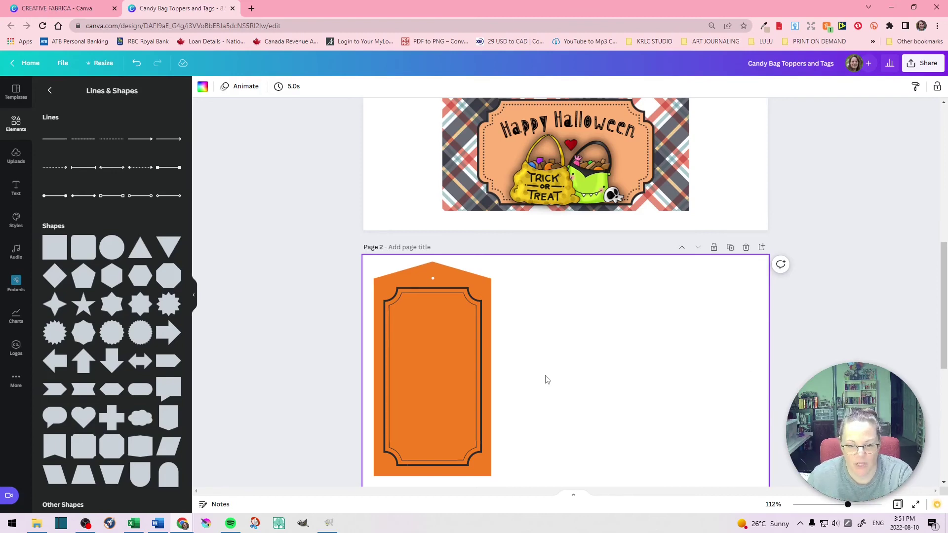
Step: Add the uploaded moon-with-clouds-and-bats image to page 2 and shrink it to roughly the tag's width
click(16, 156)
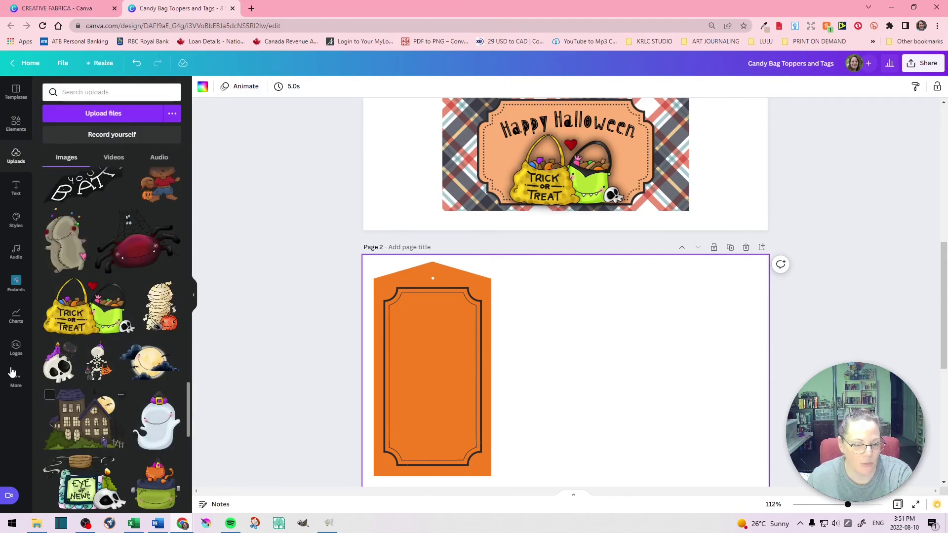
click(146, 365)
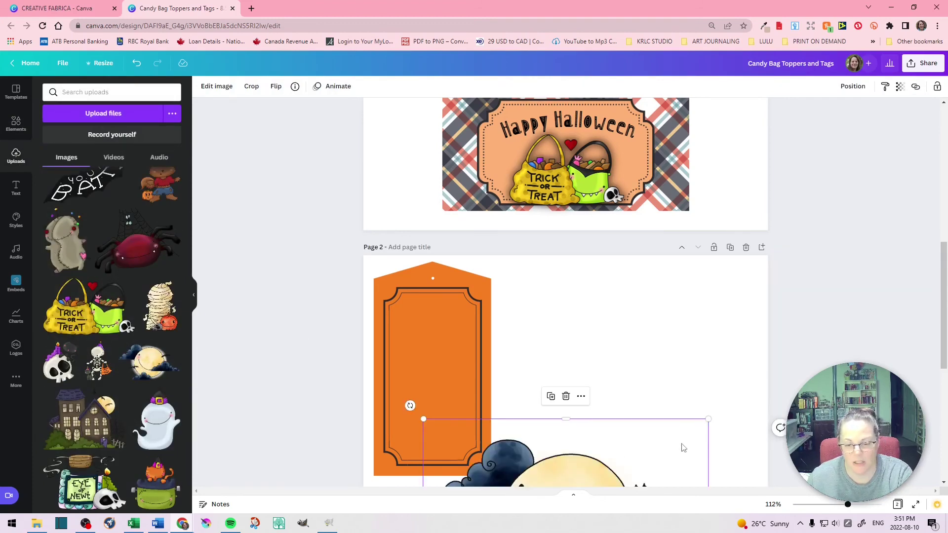
drag(620, 441, 640, 292)
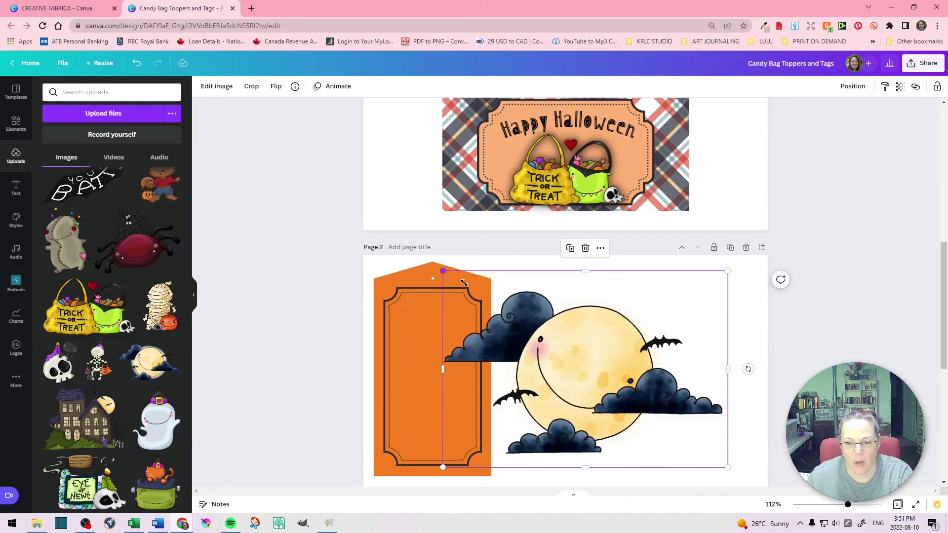
drag(464, 282, 601, 376)
drag(642, 415, 466, 365)
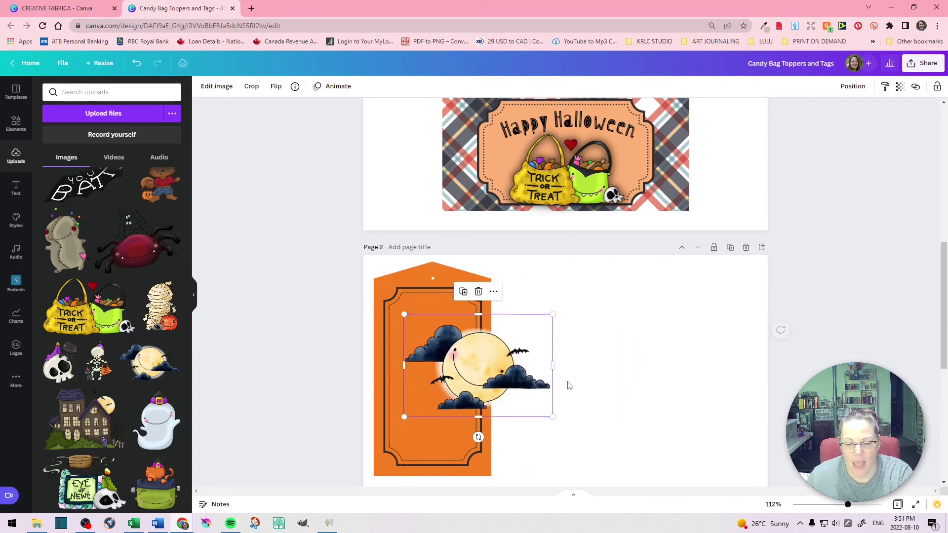
drag(552, 315, 507, 347)
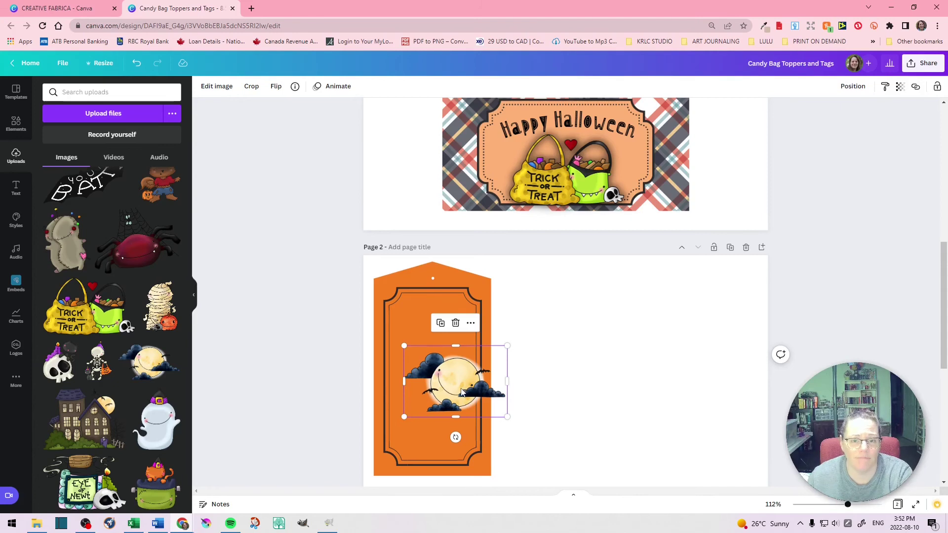
Step: Center the moon image over the bottom edge of the tag's frame and enlarge it slightly
drag(462, 391, 441, 447)
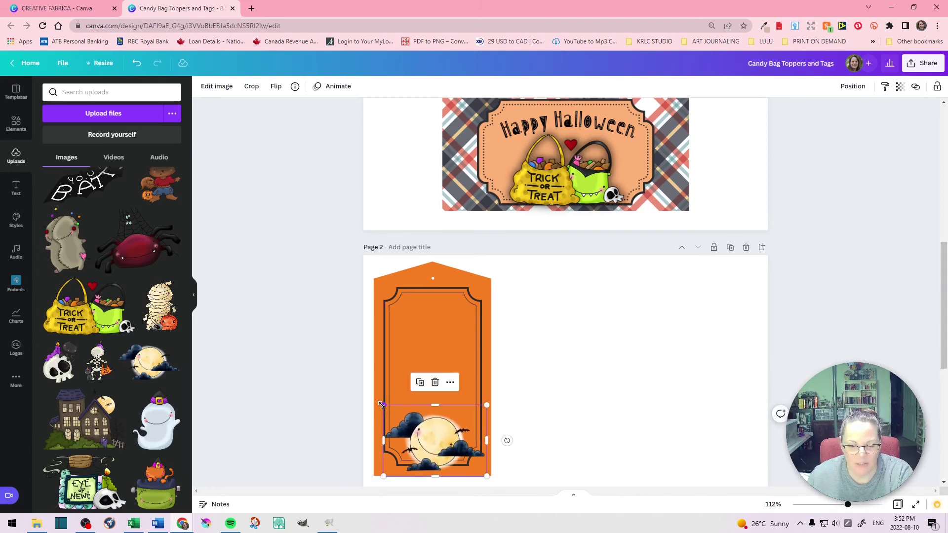
drag(383, 406, 379, 404)
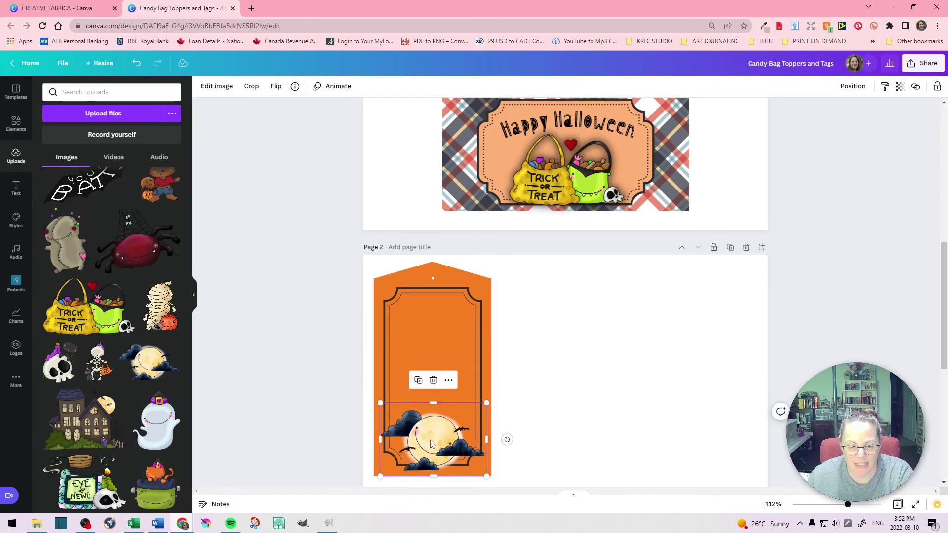
drag(429, 441, 429, 440)
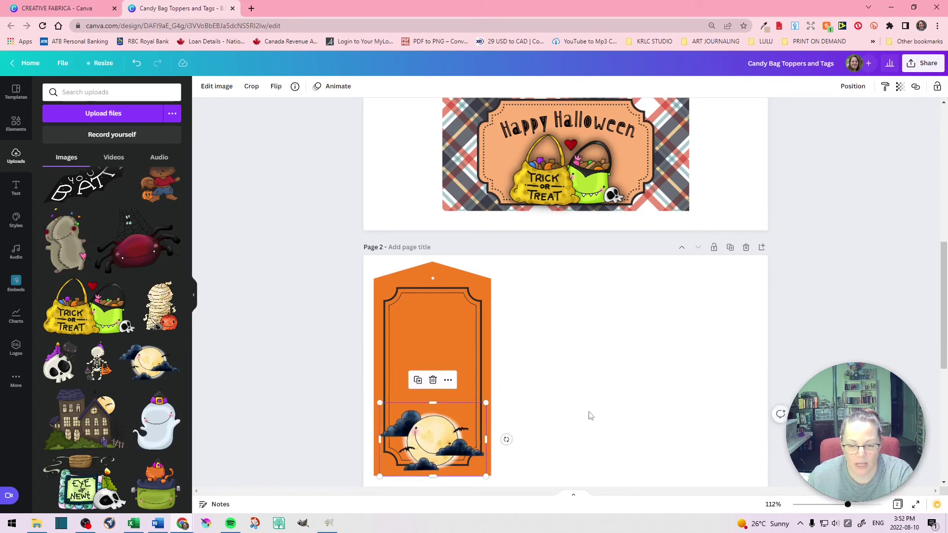
click(590, 415)
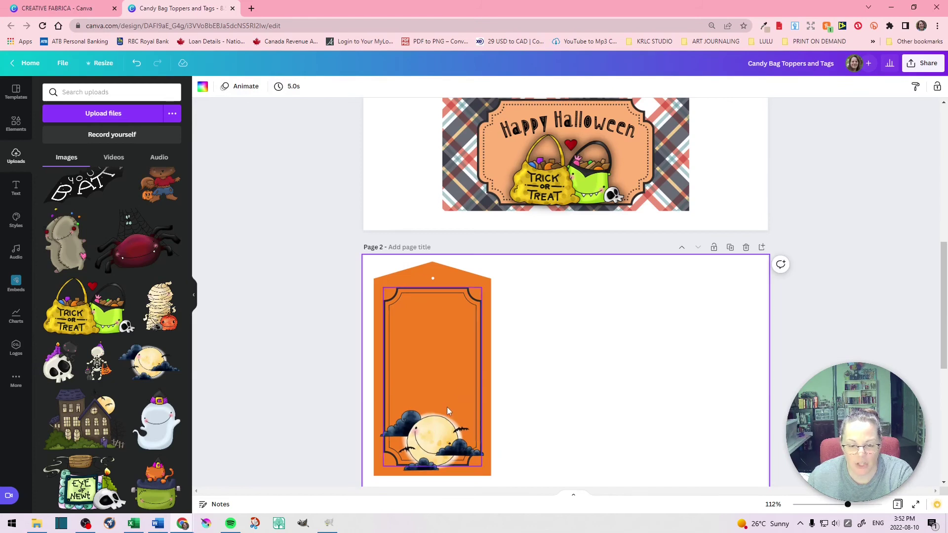
Step: Shorten the tag's frame from its bottom edge so that it ends behind the moon and clouds
click(390, 370)
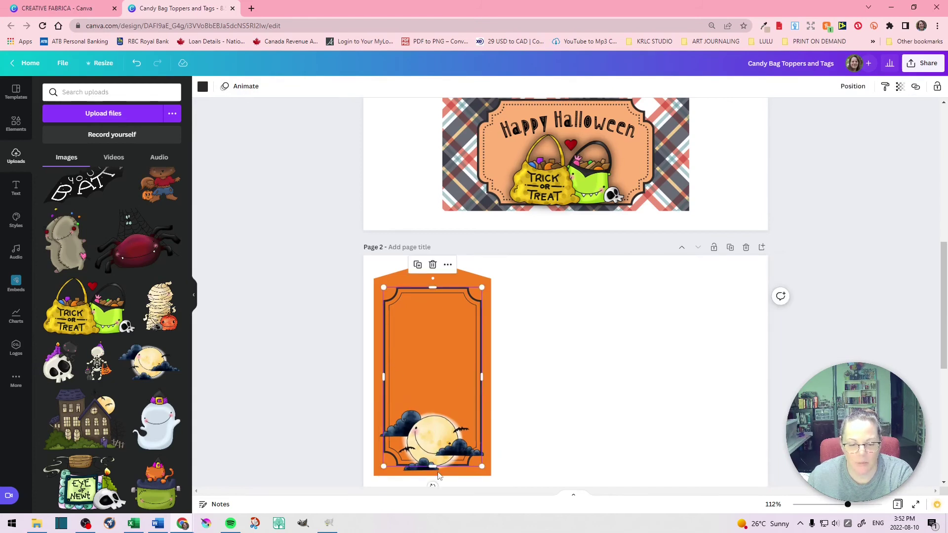
drag(432, 467, 431, 443)
click(541, 457)
click(586, 440)
click(431, 377)
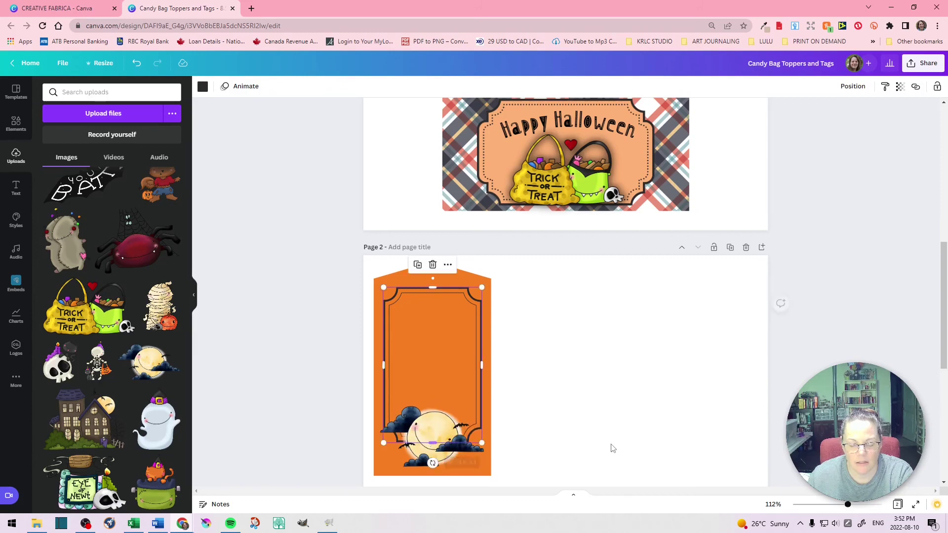
click(612, 446)
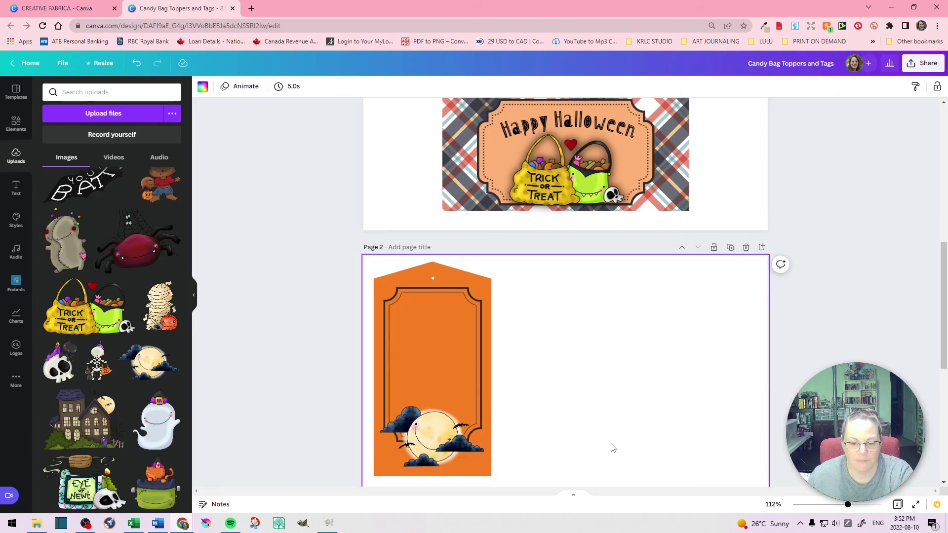
click(441, 446)
click(584, 425)
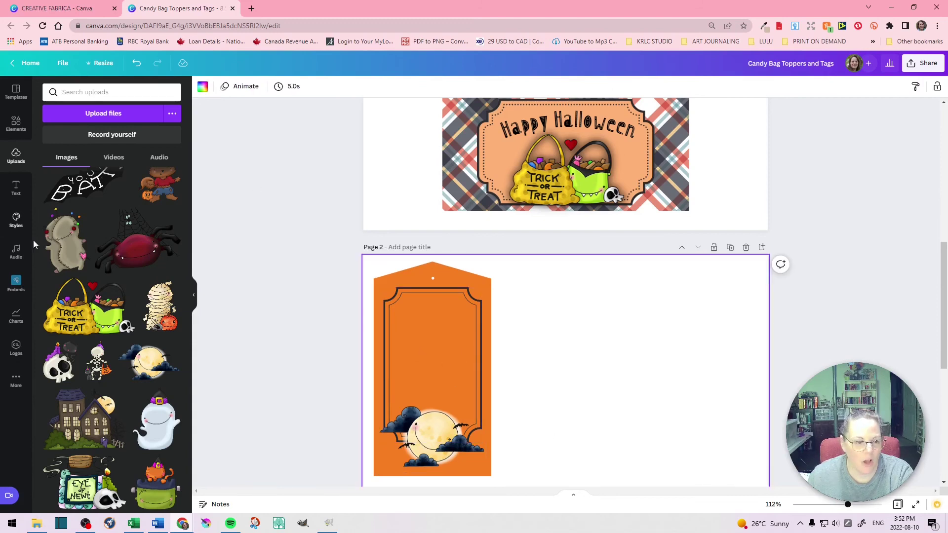
Step: Add a subheading reading "Tricks & Treats" on three lines and center it inside the frame above the moon
click(16, 195)
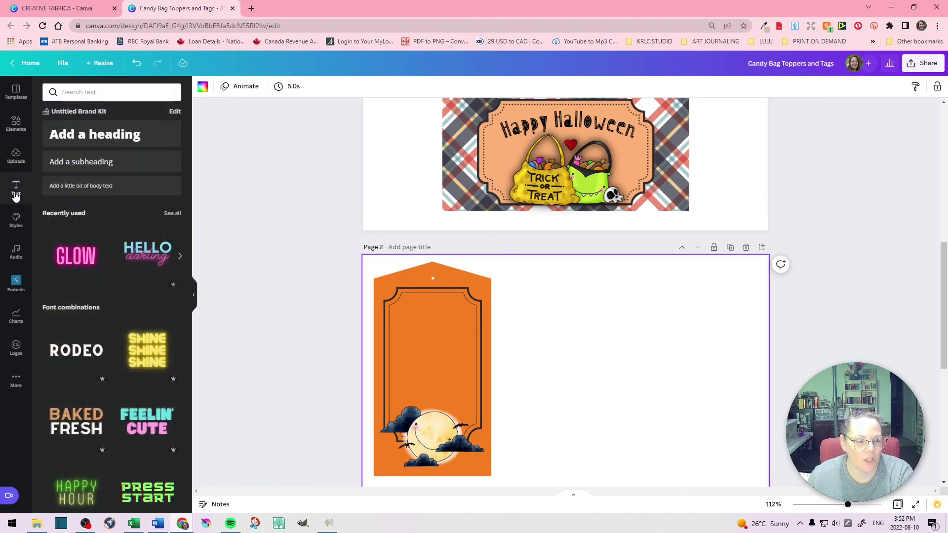
click(106, 162)
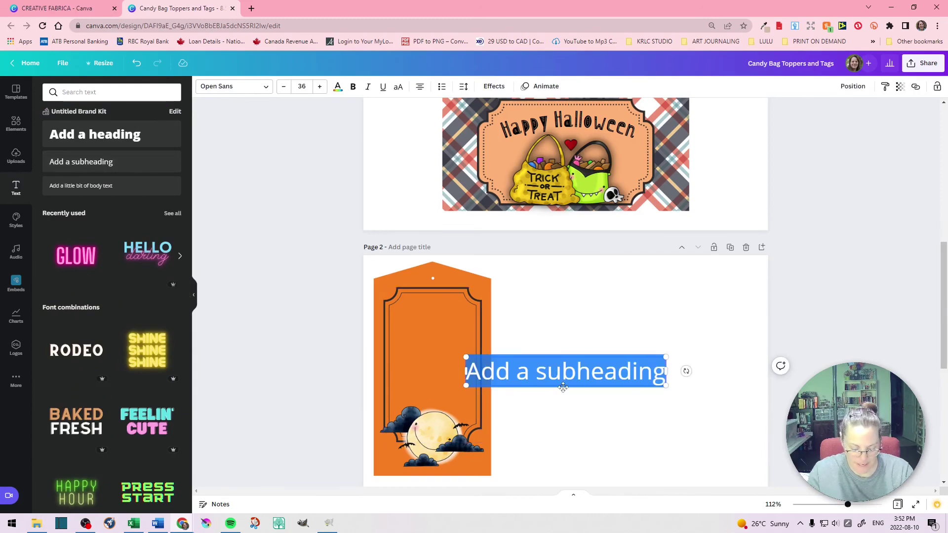
text(Trics)
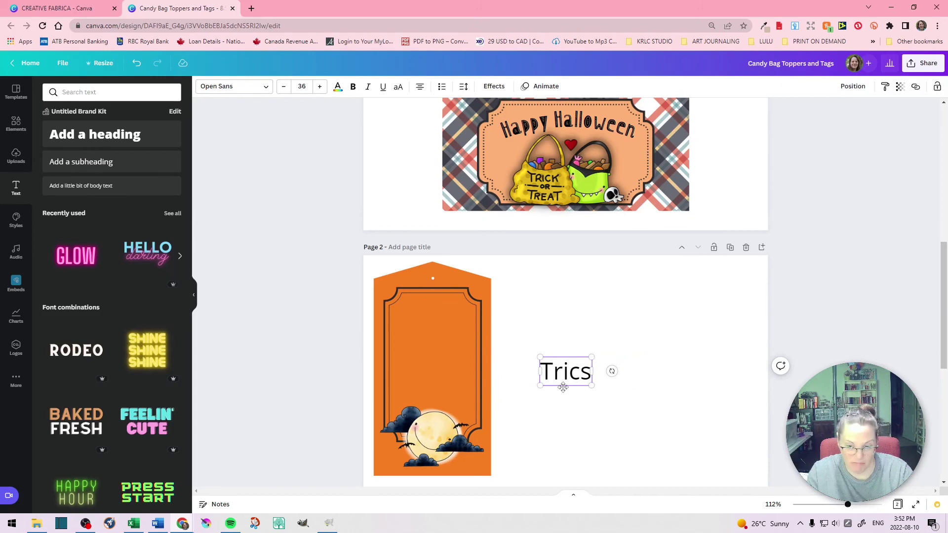
key(BackSpace)
text(ks)
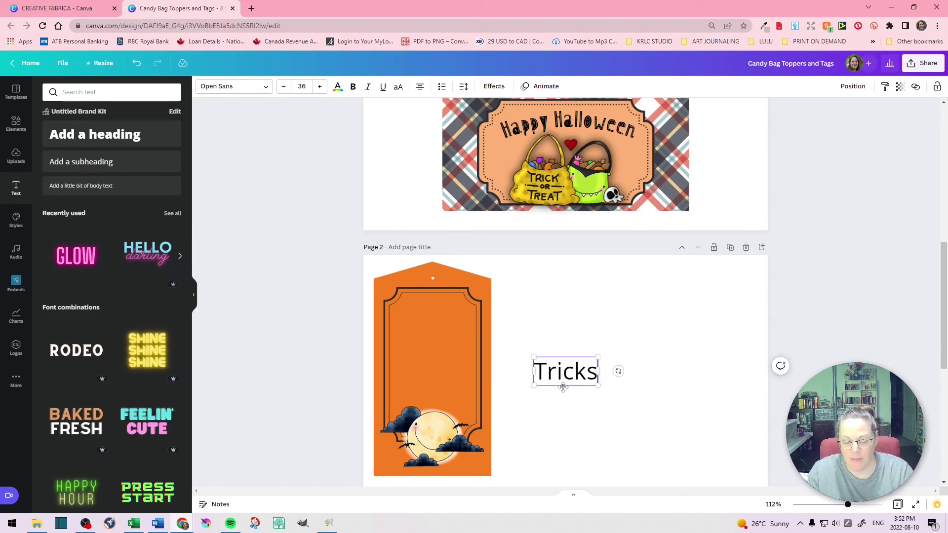
key(Return)
text(&)
key(Return)
text(Treats)
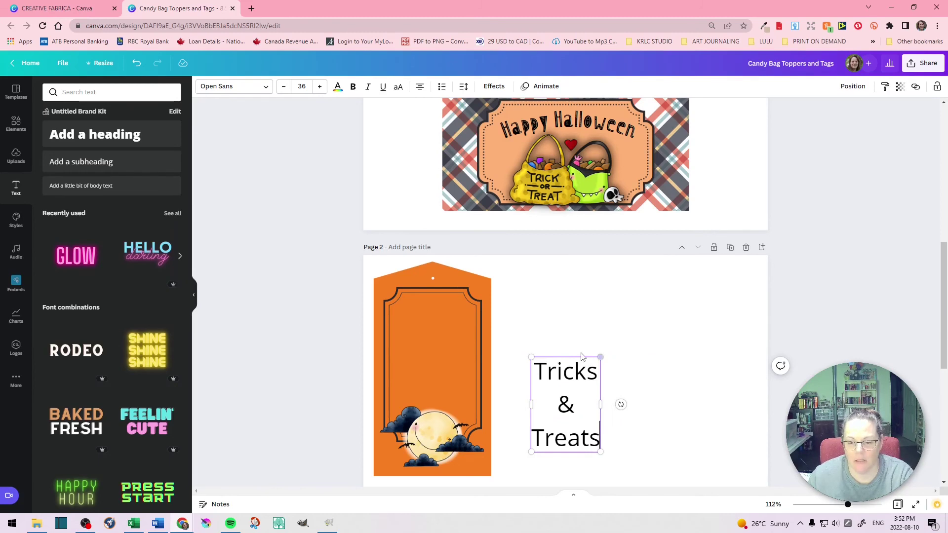
drag(572, 351, 441, 309)
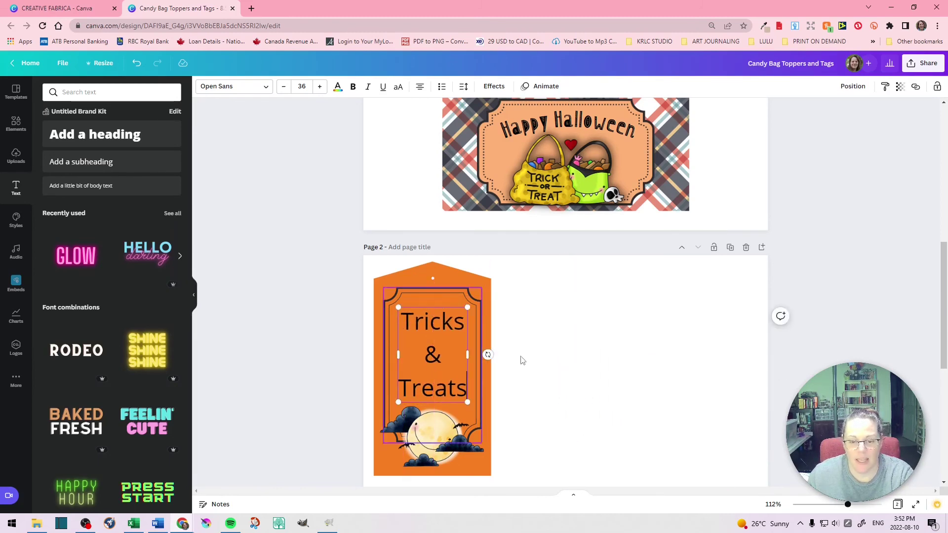
click(561, 370)
Step: Set the "Tricks & Treats" text in the Midnight Minutes font with a line spacing of 0.87
click(411, 363)
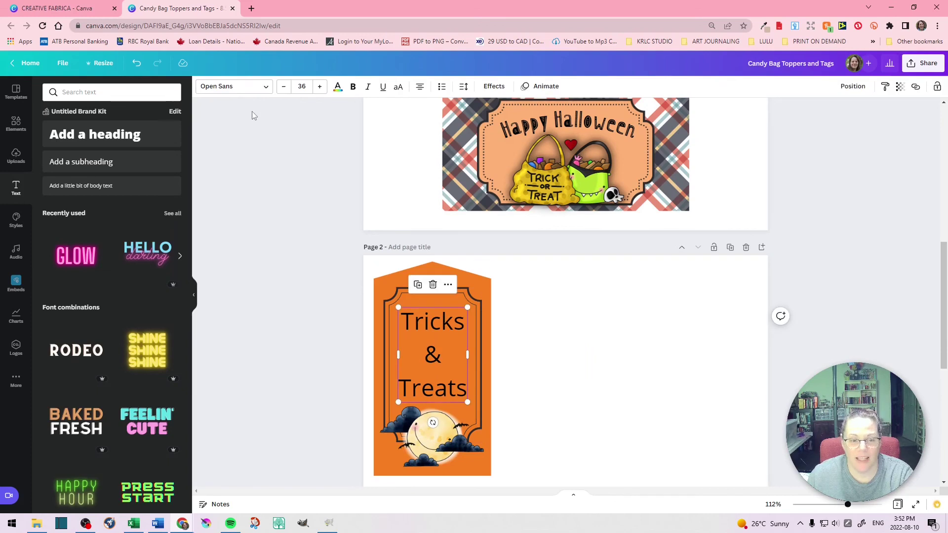
click(262, 87)
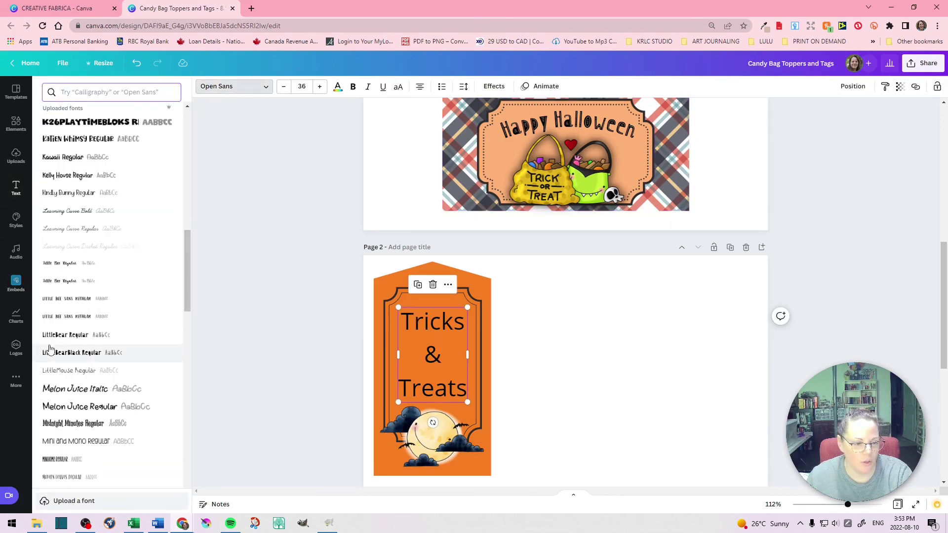
scroll(128, 395, down, 2)
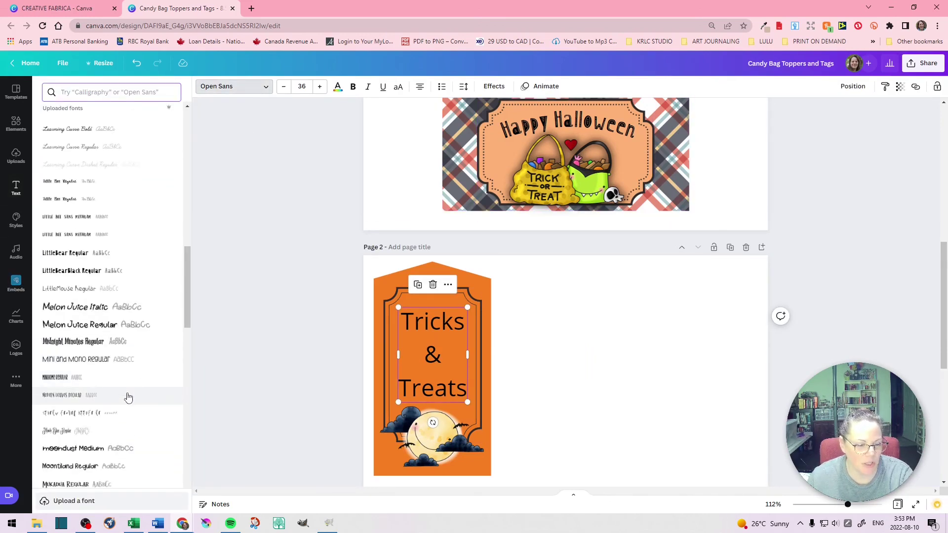
click(80, 343)
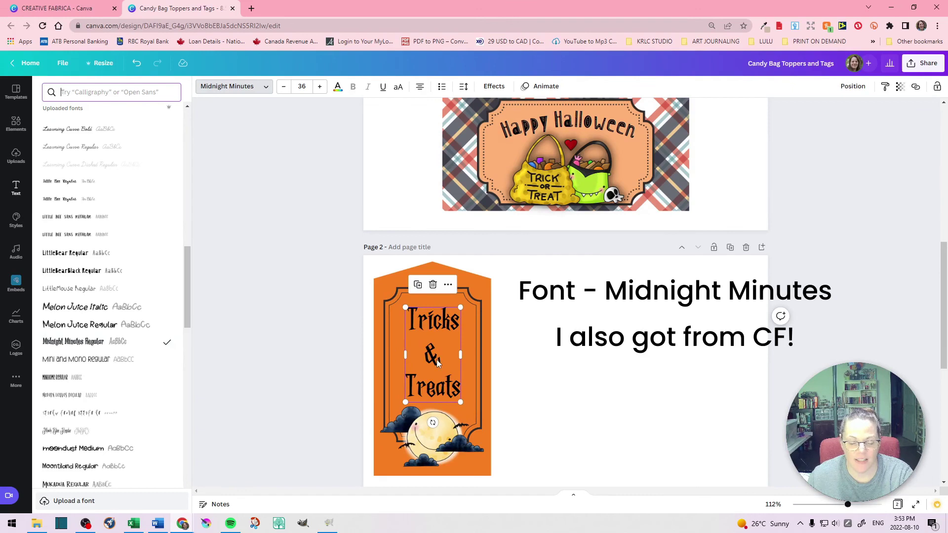
click(464, 89)
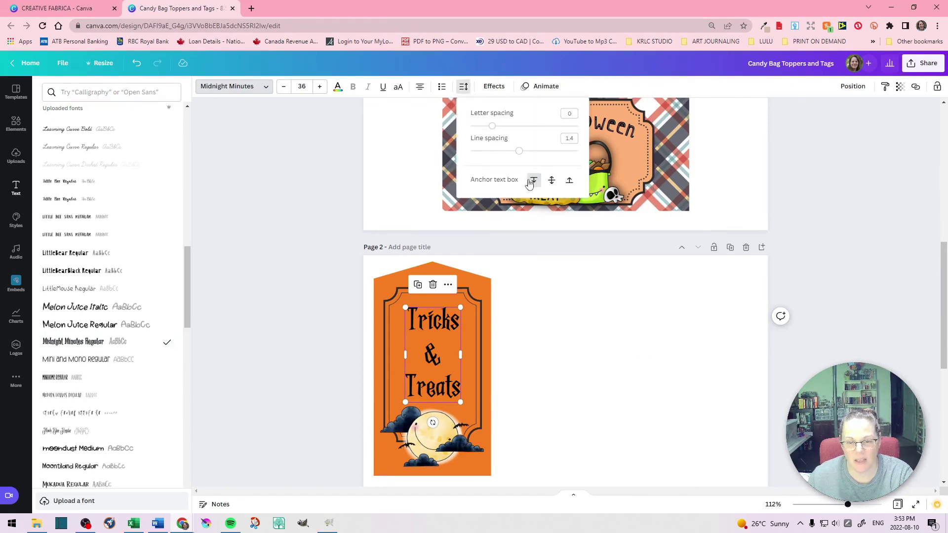
drag(519, 155, 491, 156)
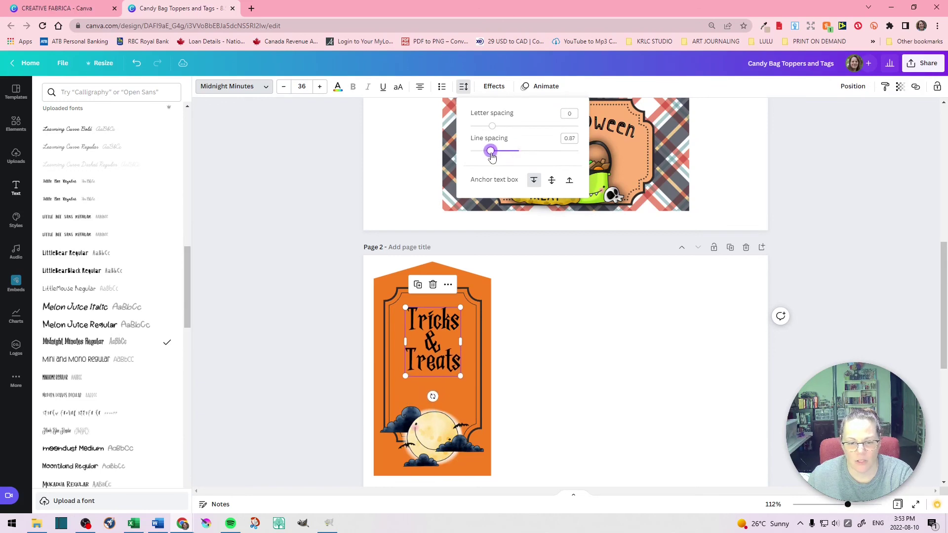
click(573, 374)
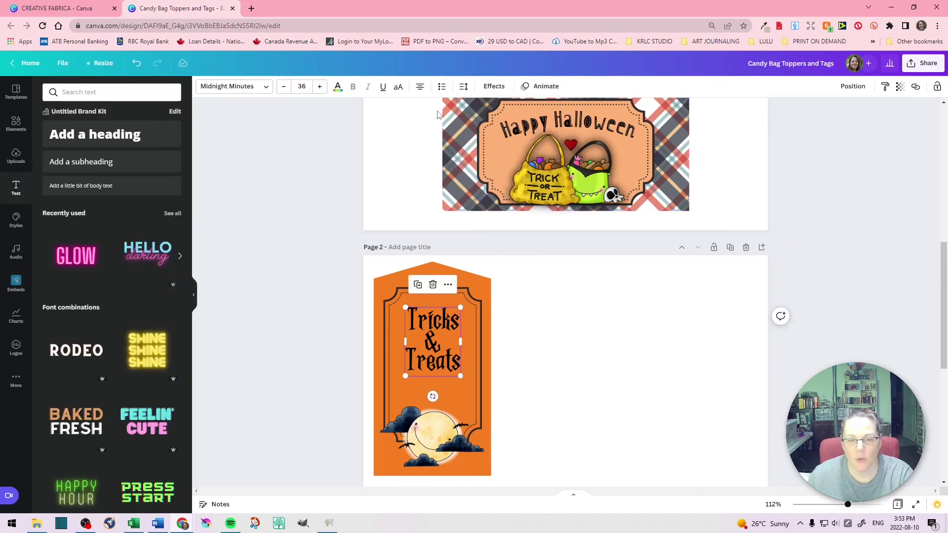
Step: Apply a Shadow effect to the "Tricks & Treats" text in lime green with transparency 60
click(495, 87)
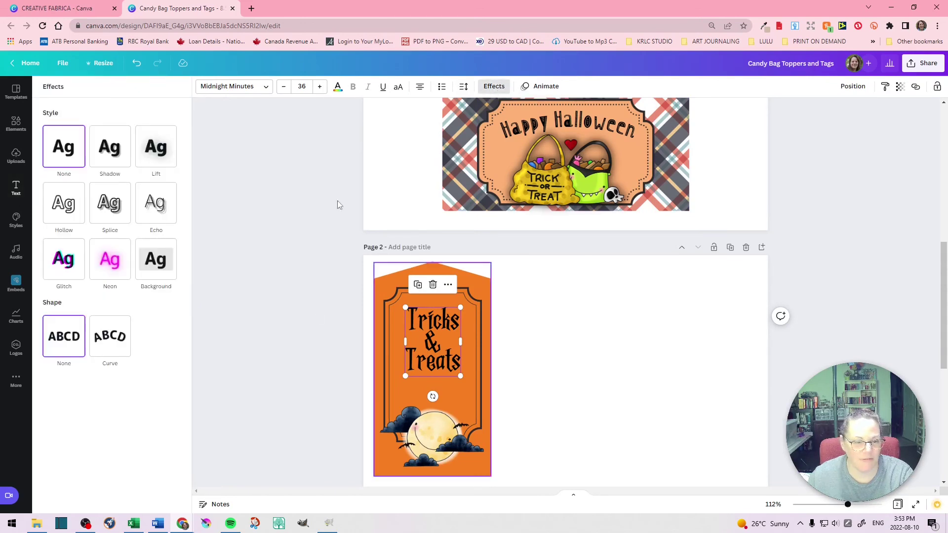
click(154, 265)
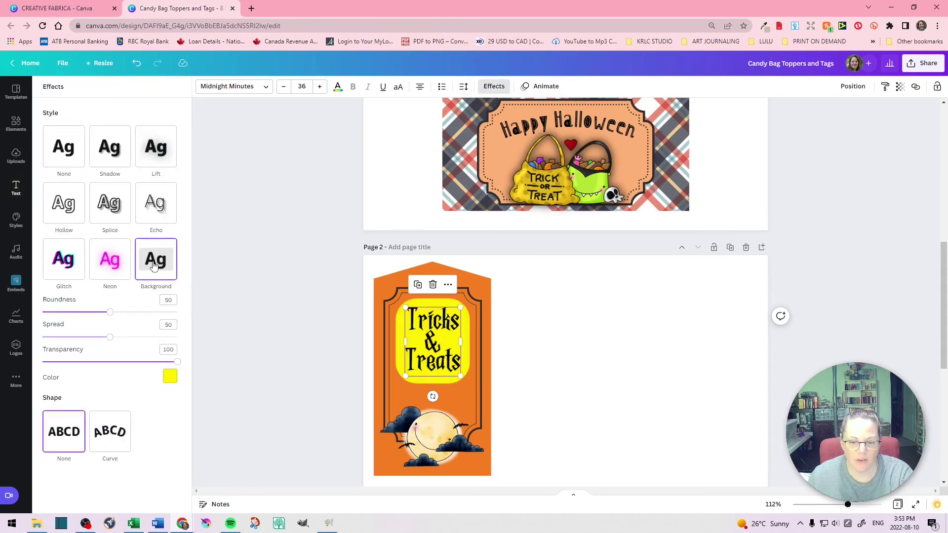
click(110, 151)
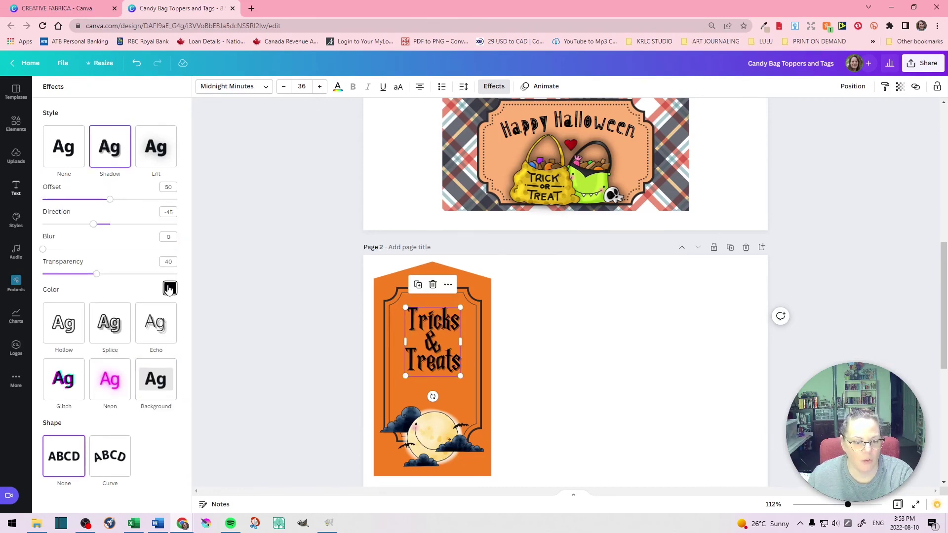
click(169, 289)
scroll(163, 393, down, 2)
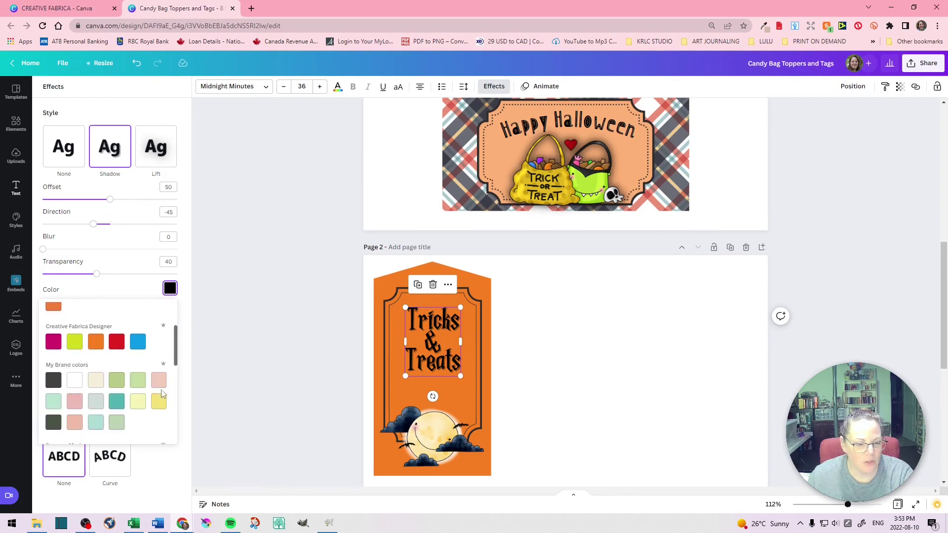
click(74, 343)
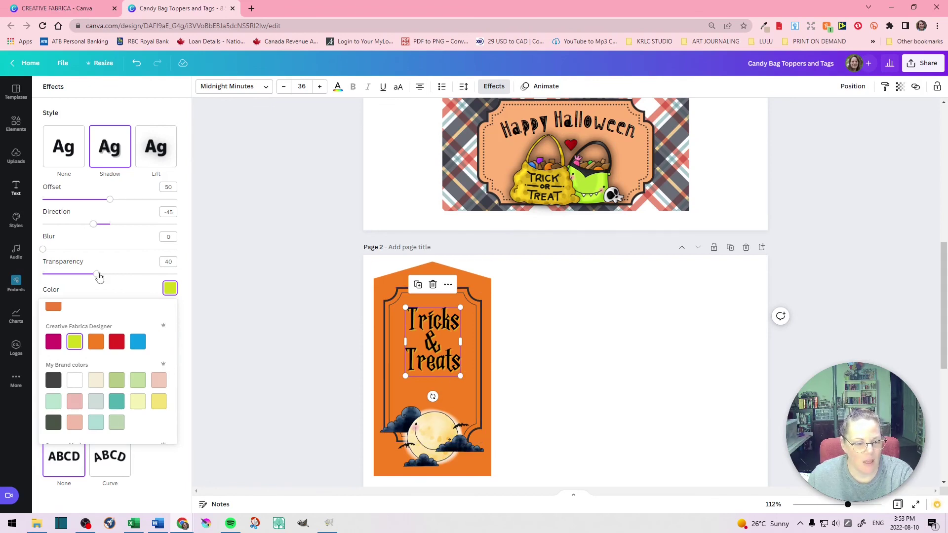
drag(97, 275, 124, 276)
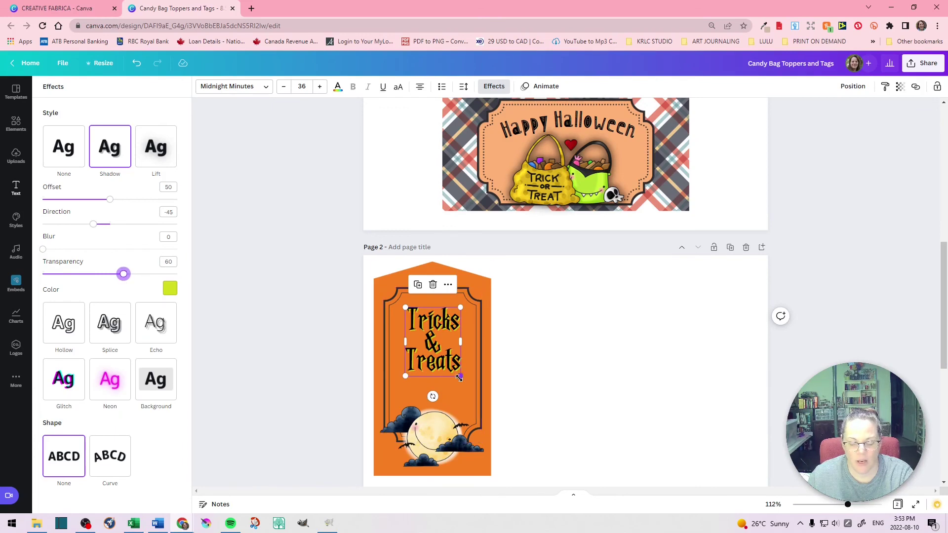
Step: Enlarge the "Tricks & Treats" text to fill the frame's width and center it above the moon
drag(459, 376, 475, 396)
drag(444, 355, 431, 359)
click(591, 387)
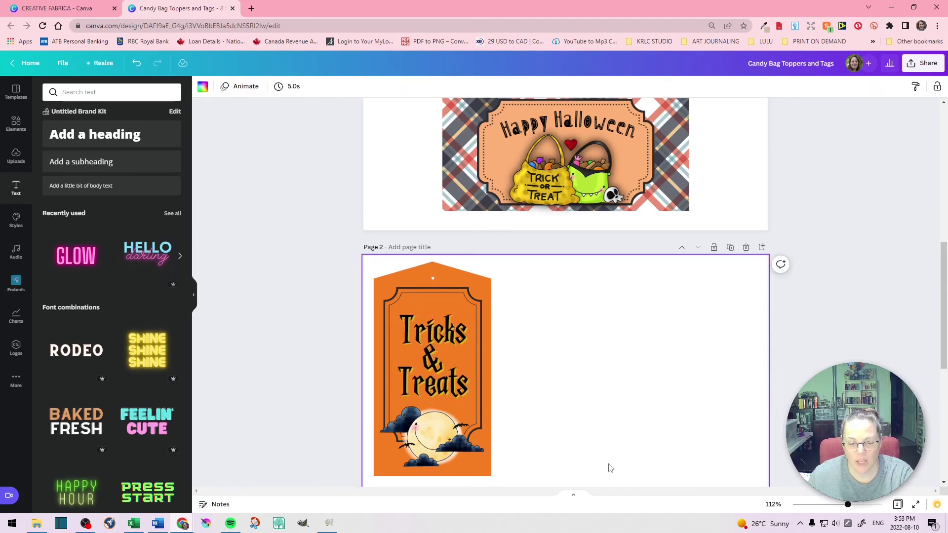
drag(847, 505, 841, 504)
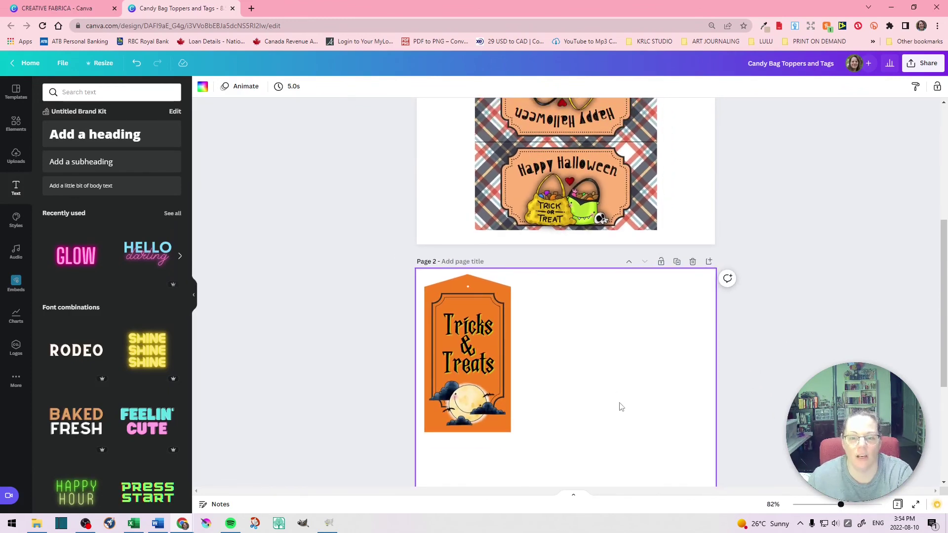
scroll(778, 499, down, 5)
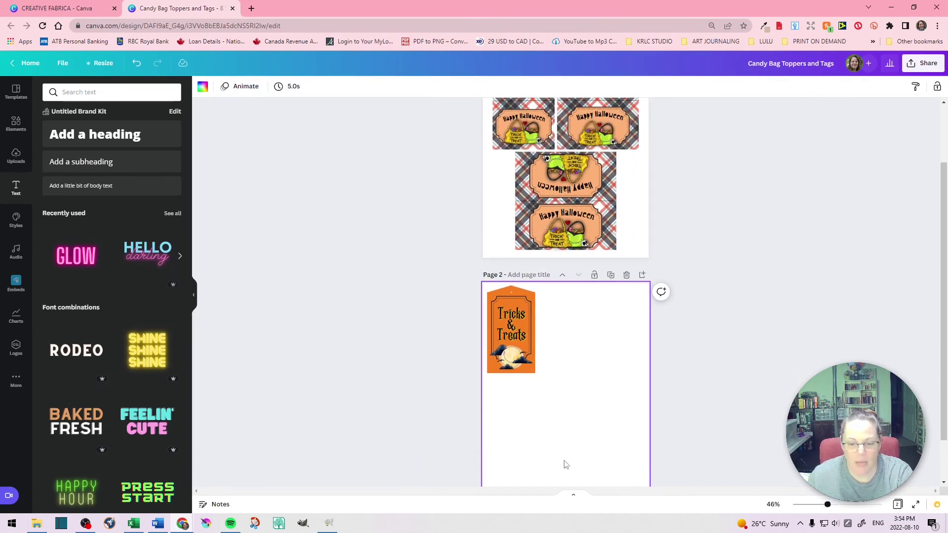
scroll(573, 416, down, 2)
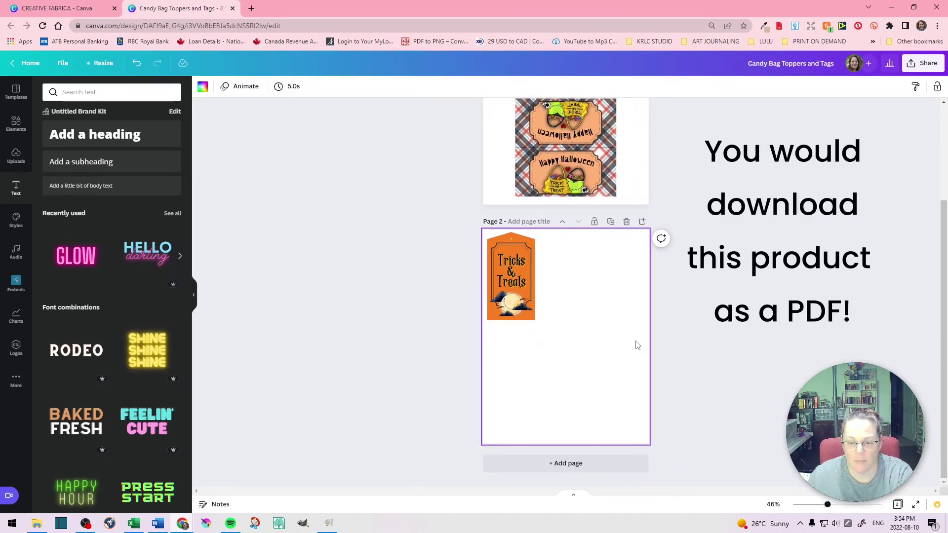
scroll(621, 373, up, 2)
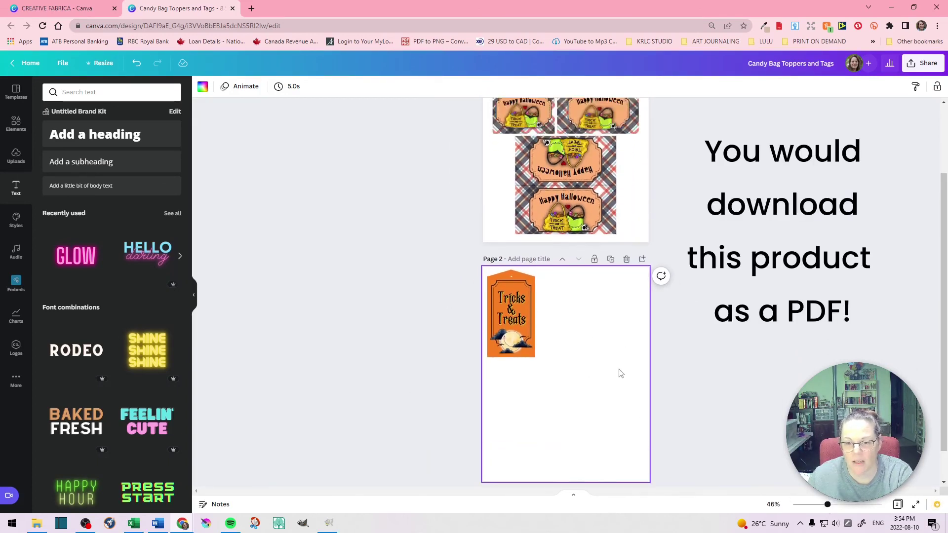